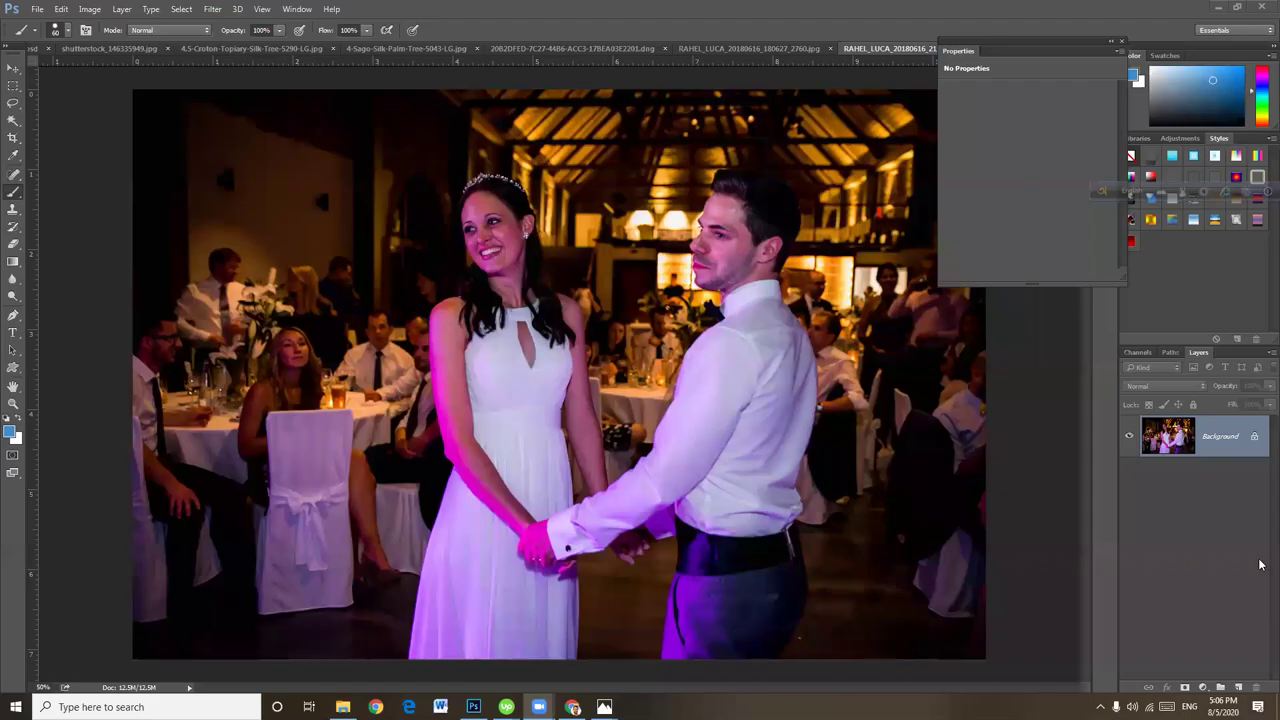
# Close the Properties panel and delete Selective Color 1 from the mother-and-child photo.
pyautogui.click(920, 148)
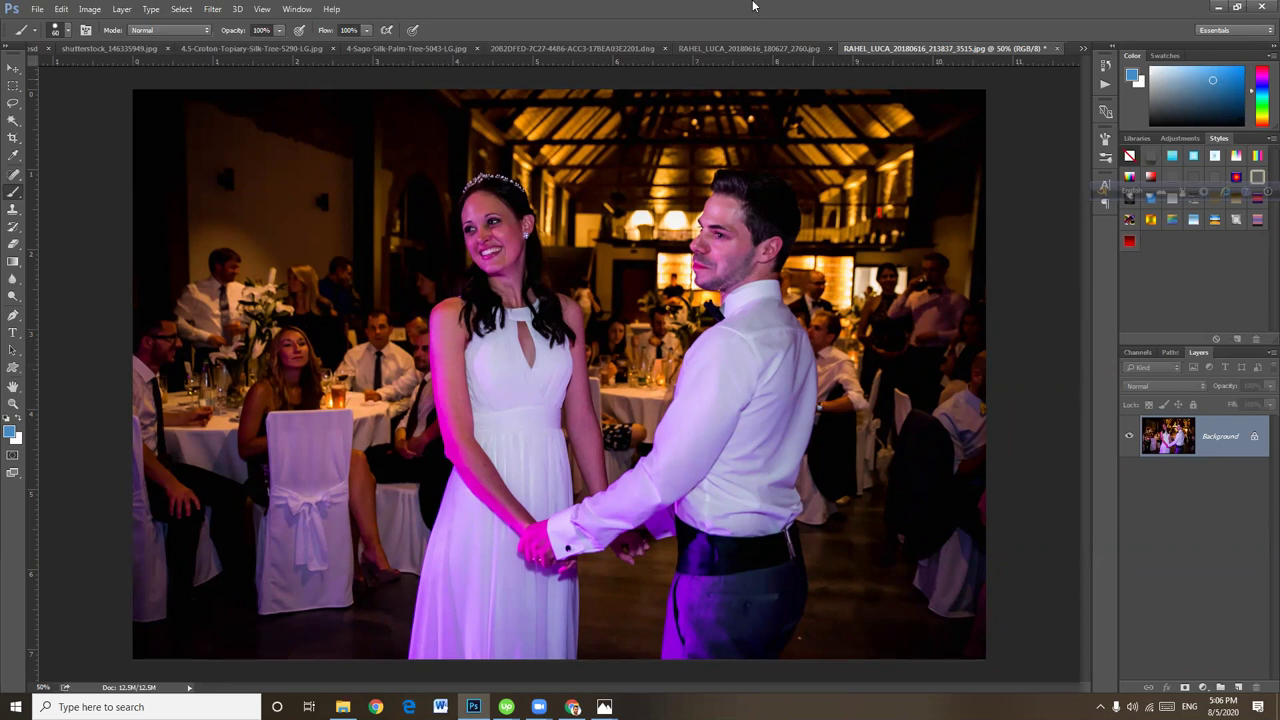
pyautogui.click(726, 47)
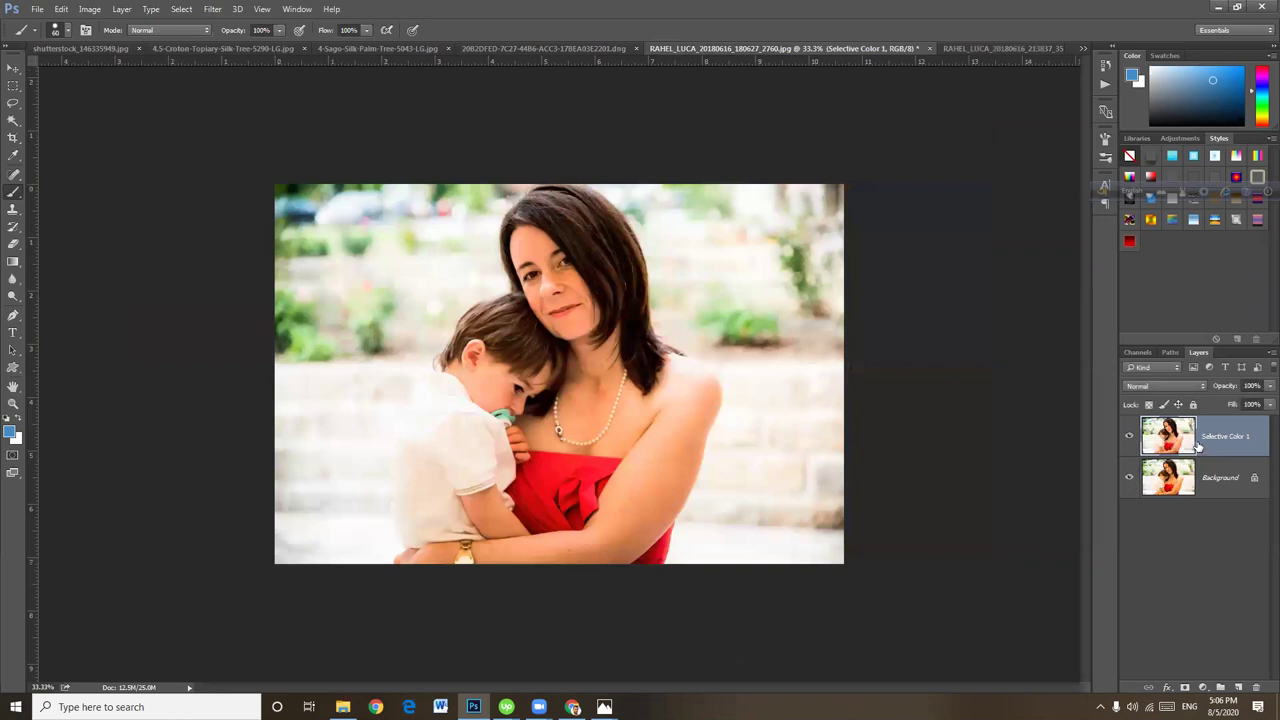
pyautogui.press('Delete')
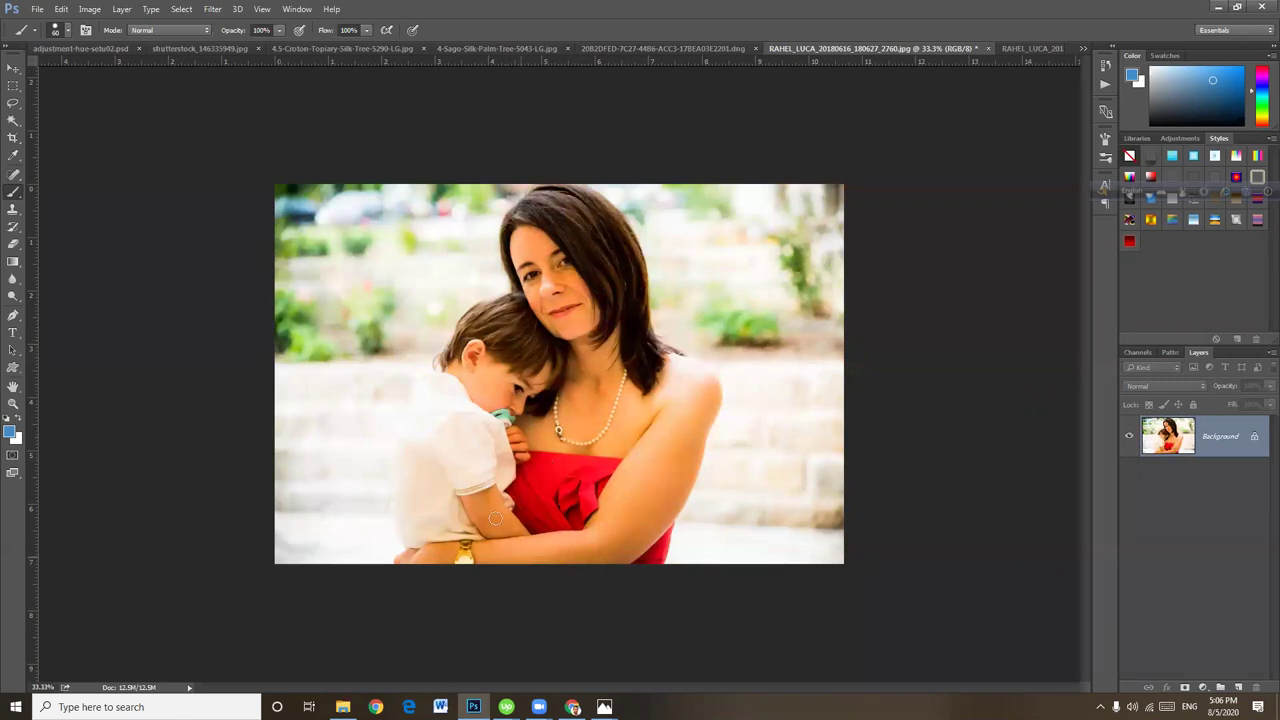
pyautogui.click(345, 707)
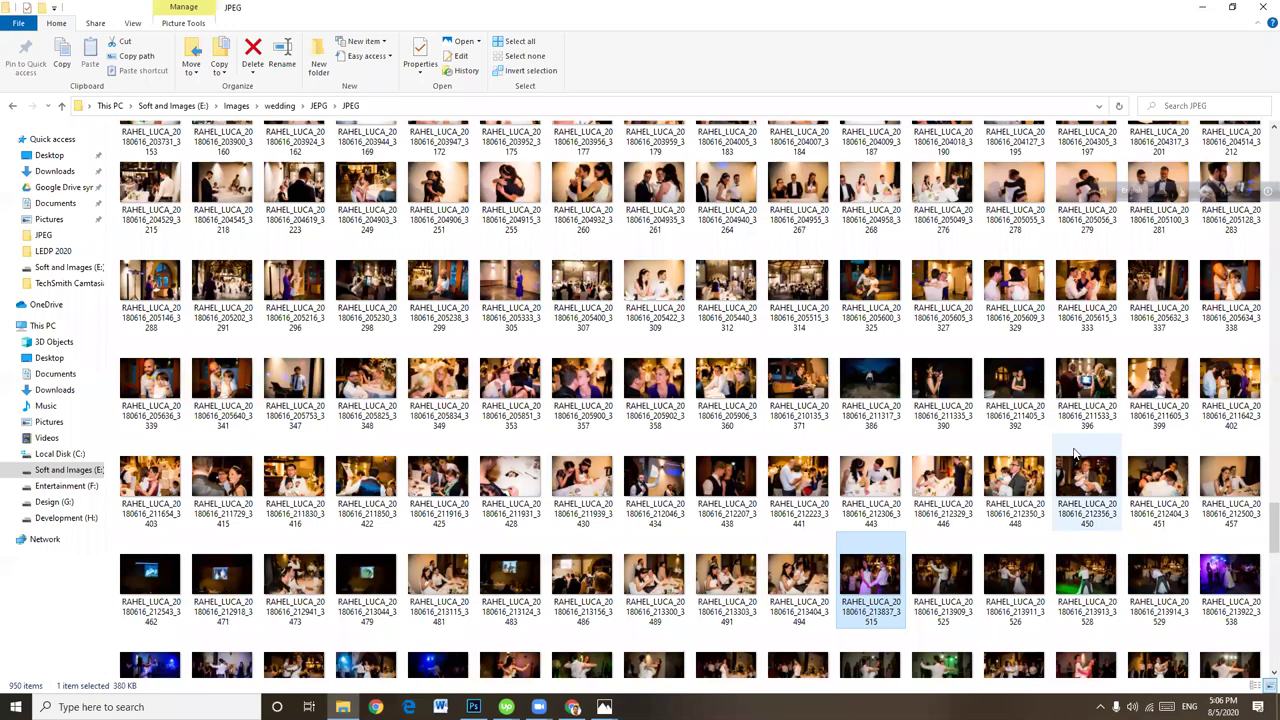
pyautogui.scroll(-5, 1075, 453)
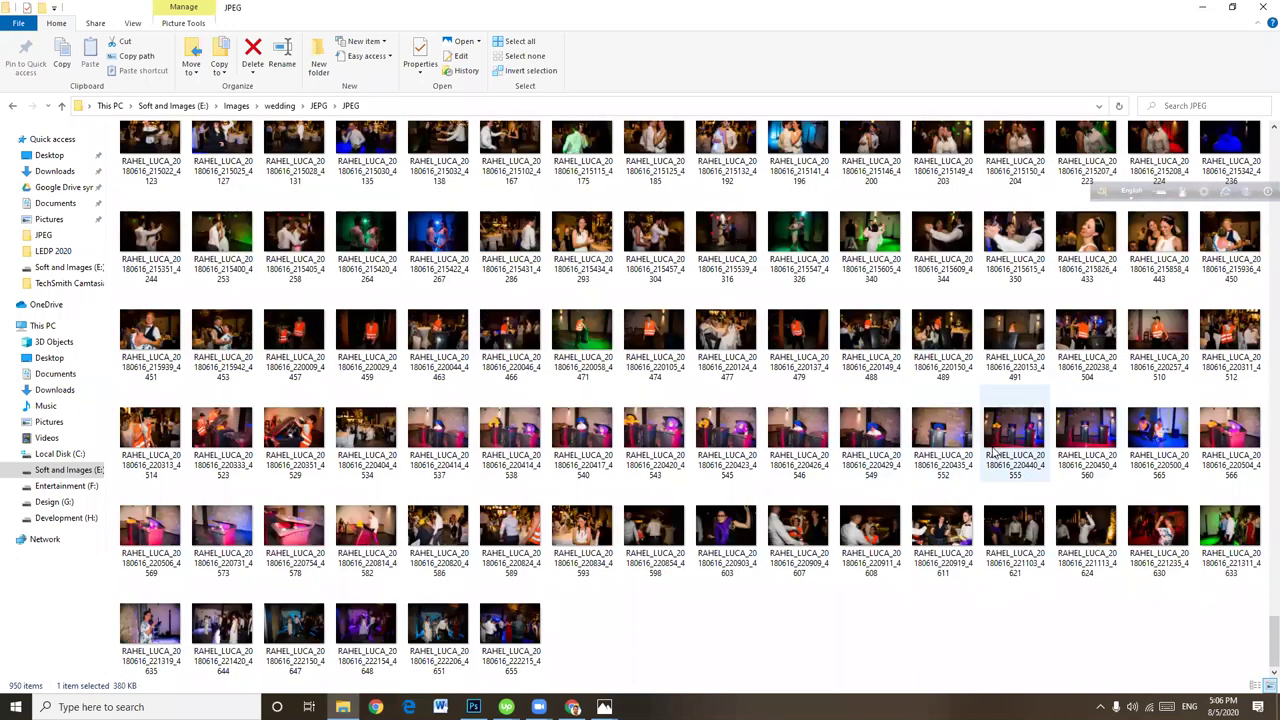
pyautogui.click(745, 428)
pyautogui.doubleClick(745, 428)
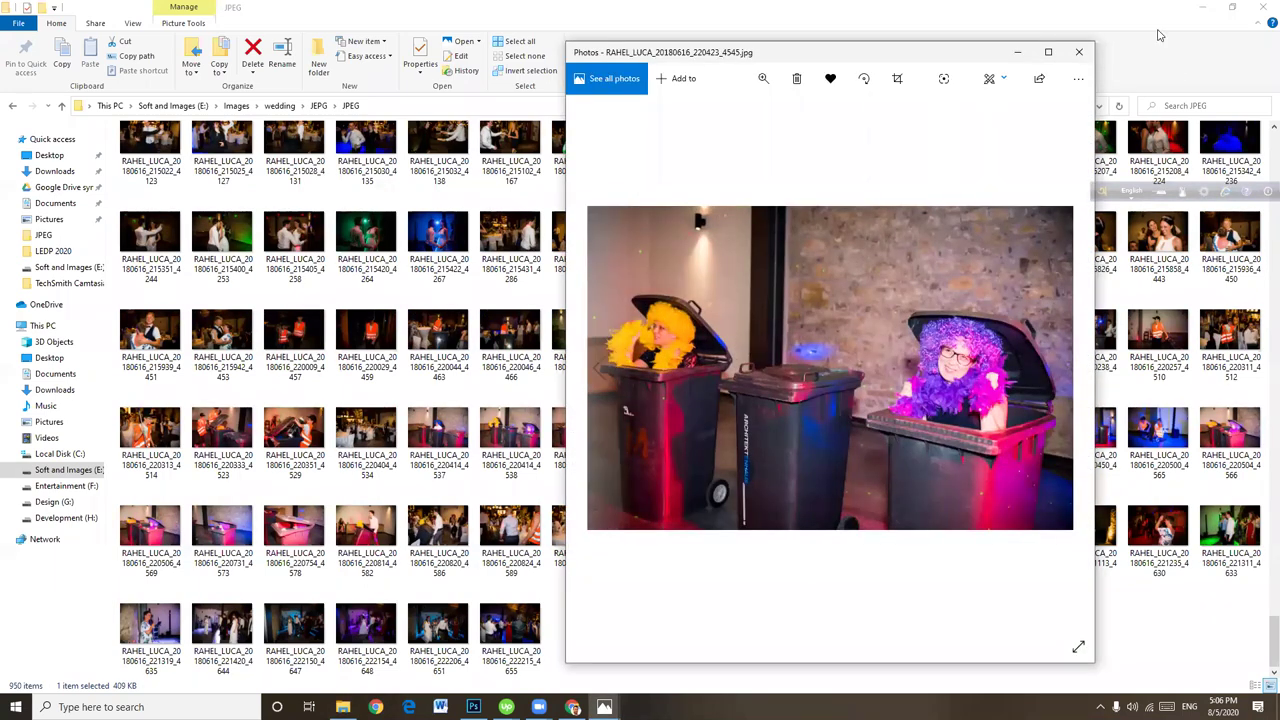
pyautogui.click(1079, 51)
pyautogui.scroll(10, 500, 415)
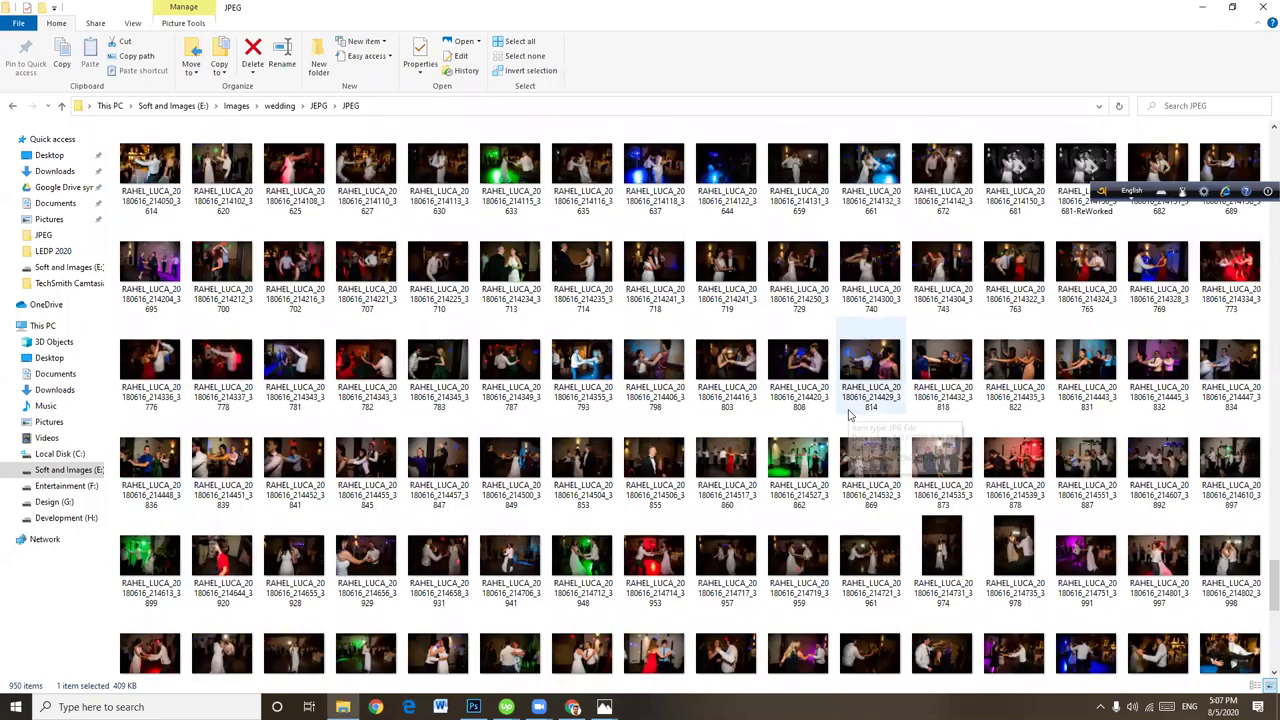
pyautogui.scroll(-5, 843, 415)
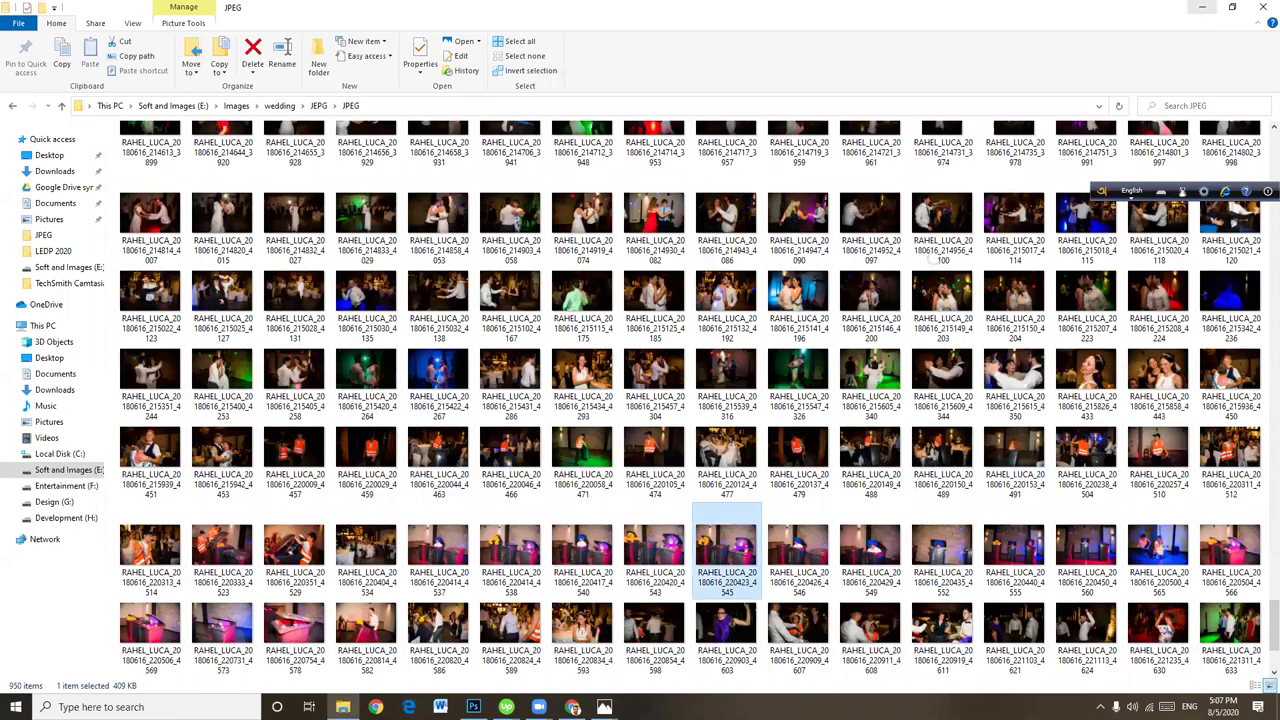
pyautogui.click(1202, 8)
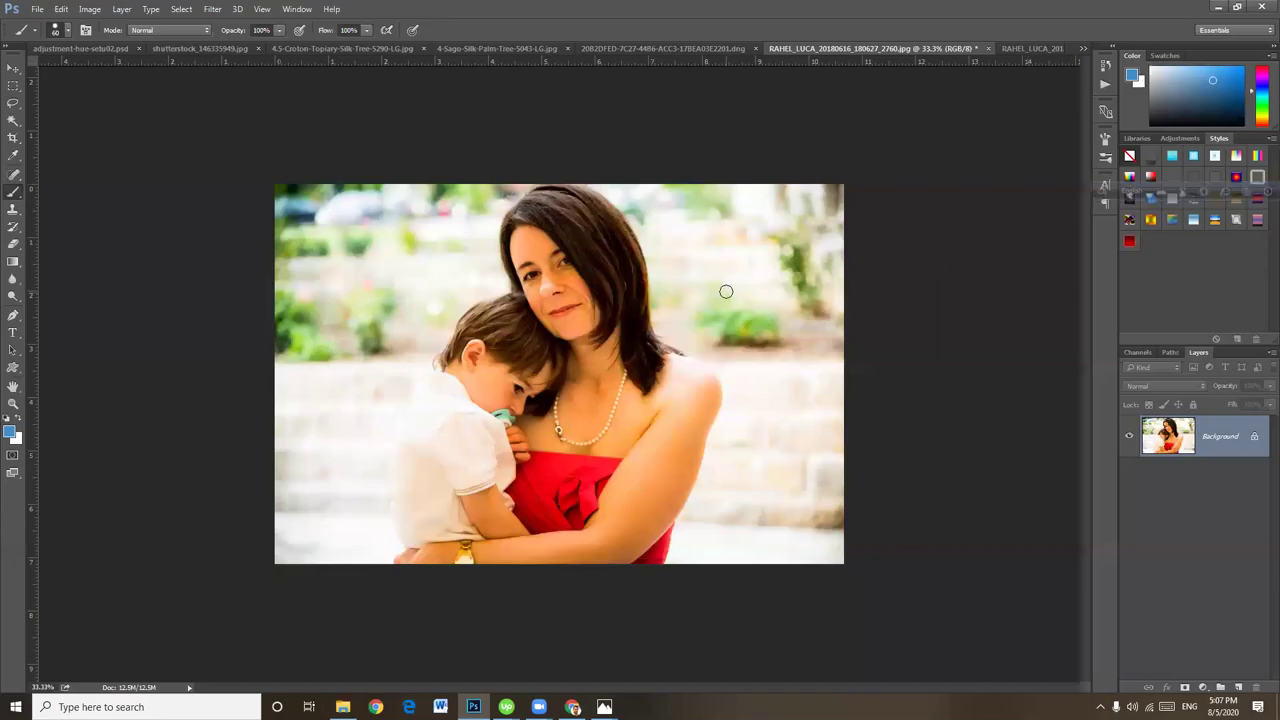
# On the wedding dance photo, duplicate the Background into a new Layer 1.
pyautogui.click(1028, 49)
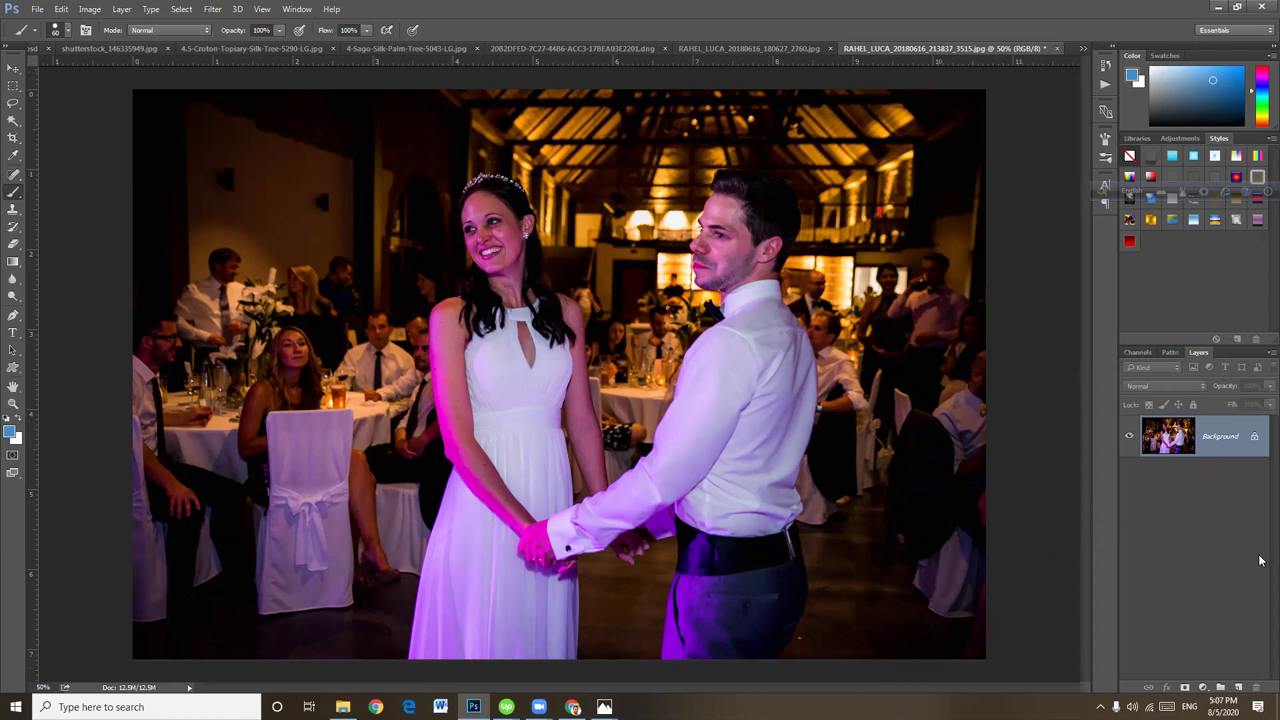
pyautogui.hotkey('ctrl', 'j')
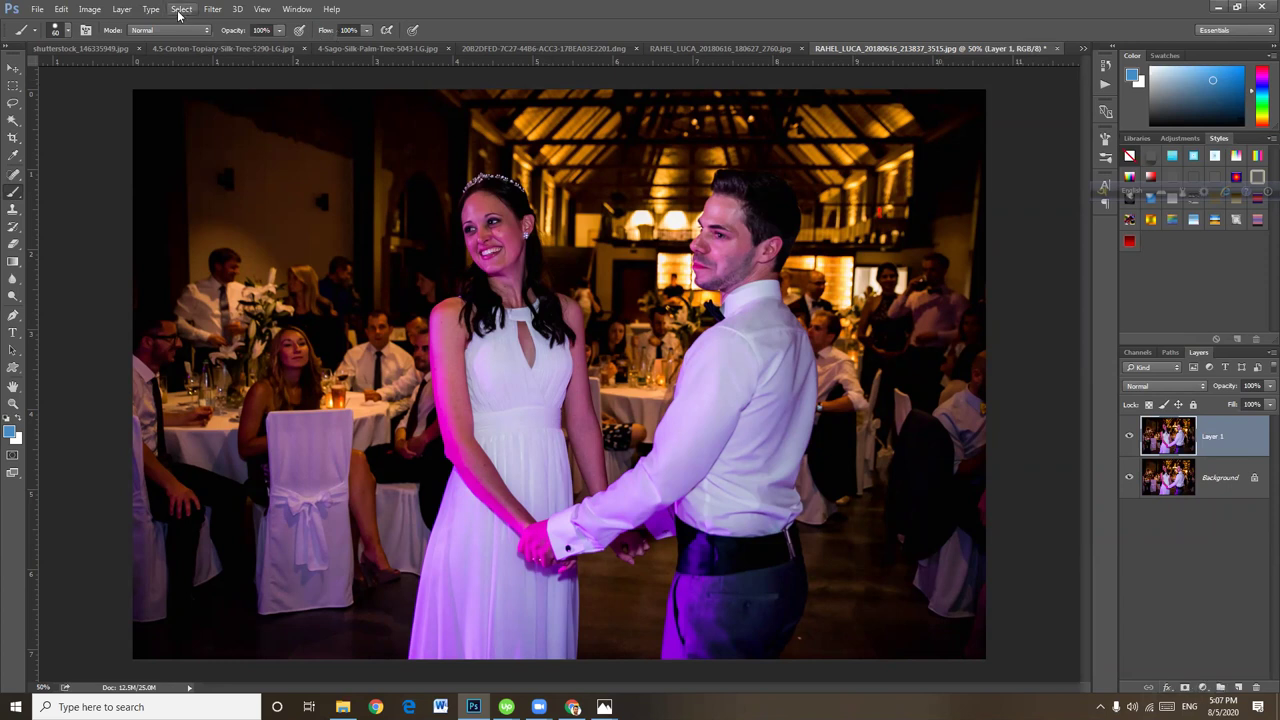
pyautogui.click(92, 10)
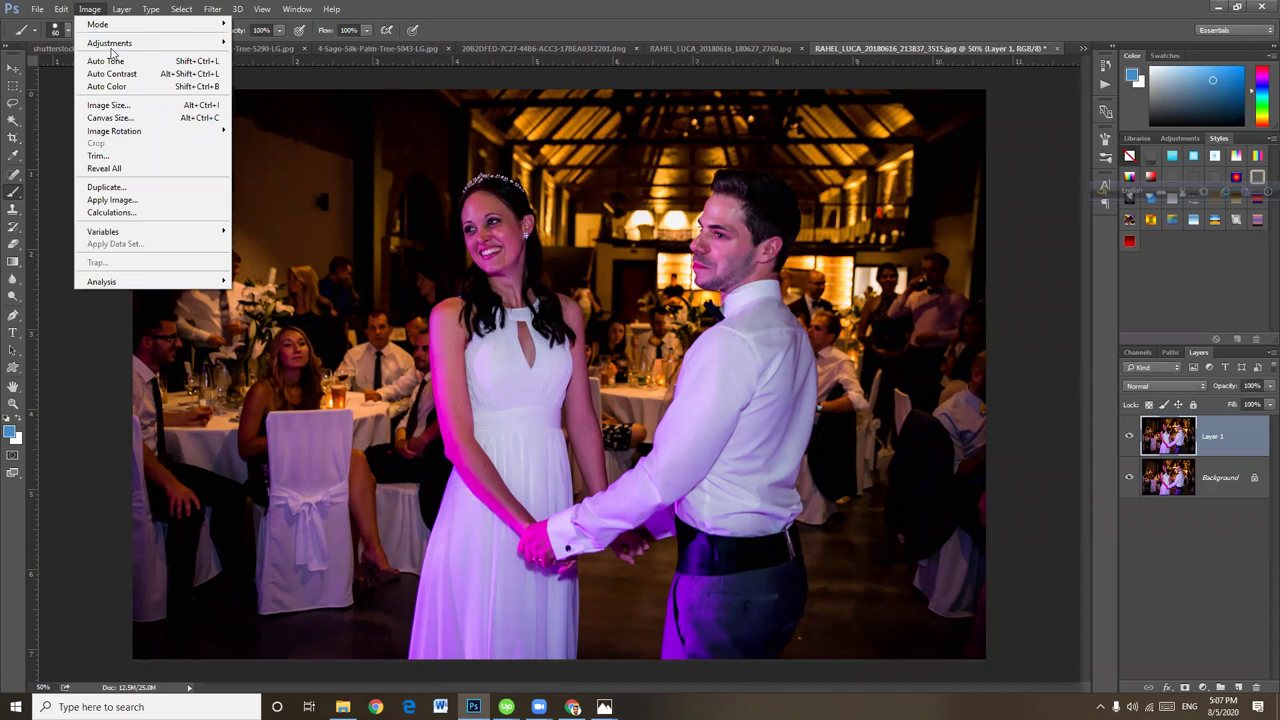
pyautogui.moveTo(110, 43)
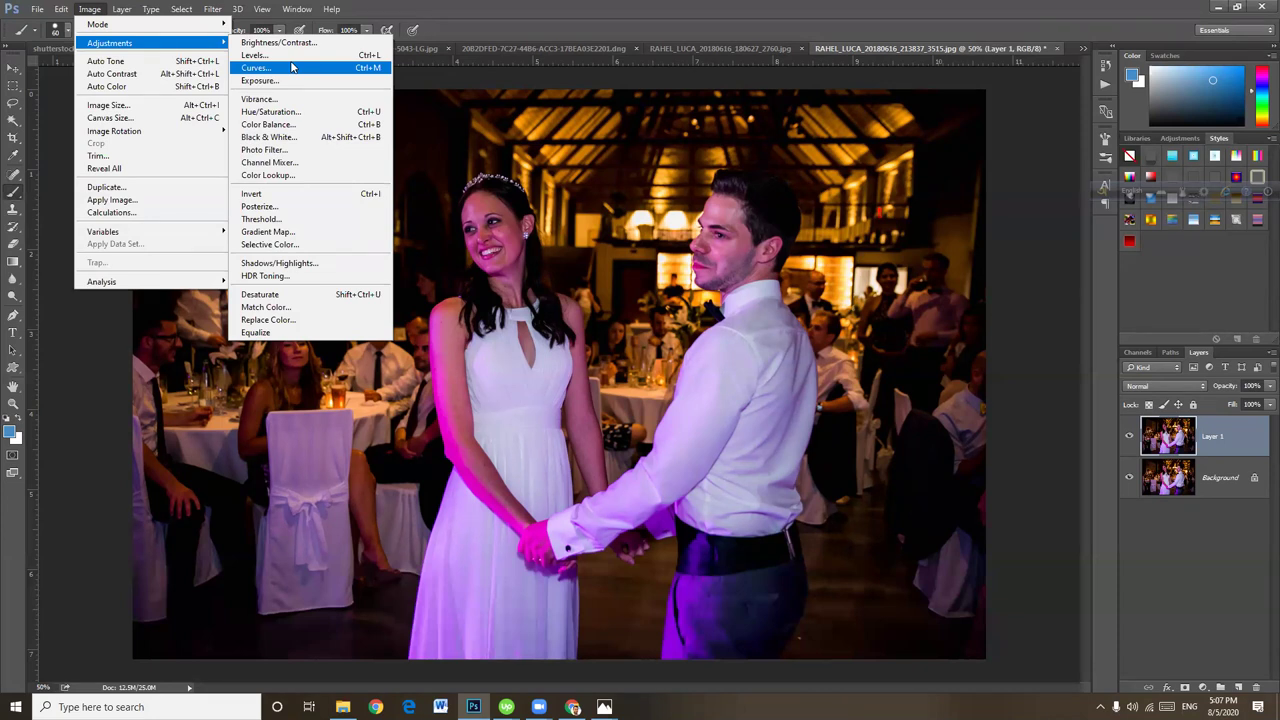
pyautogui.click(296, 124)
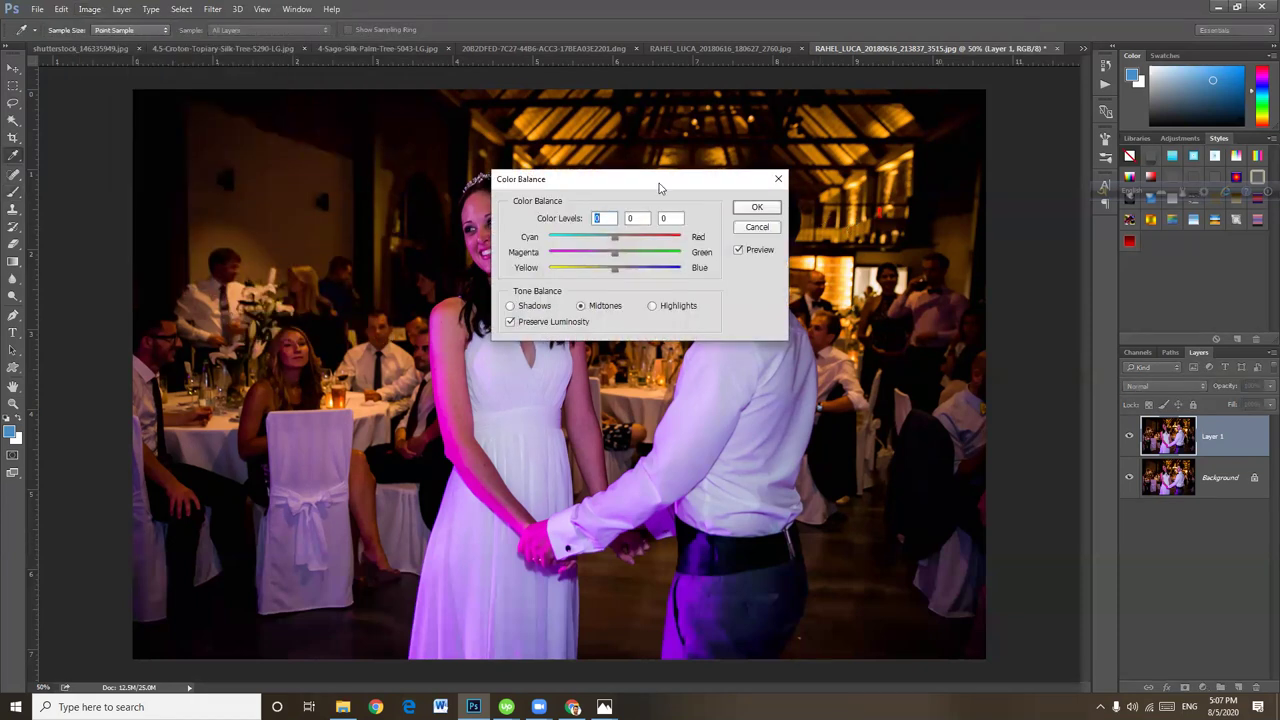
pyautogui.moveTo(659, 183); pyautogui.dragTo(949, 193)
pyautogui.moveTo(904, 262); pyautogui.dragTo(938, 268)
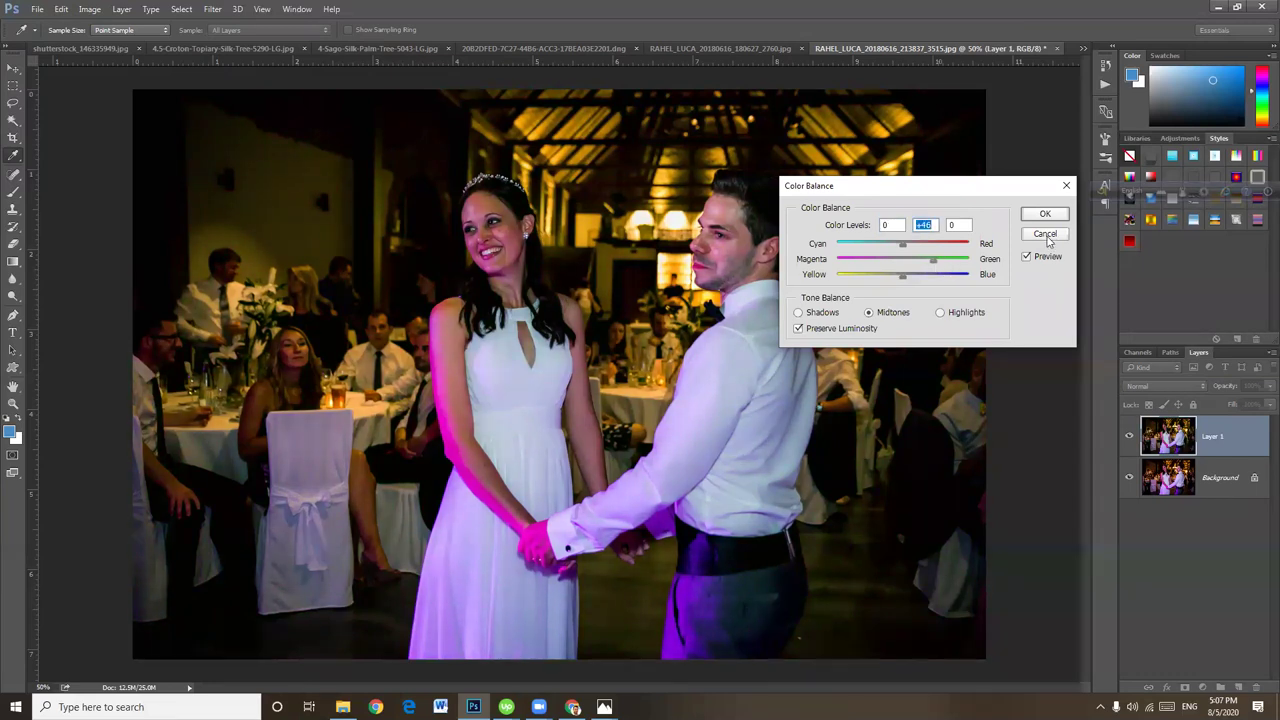
pyautogui.click(1045, 234)
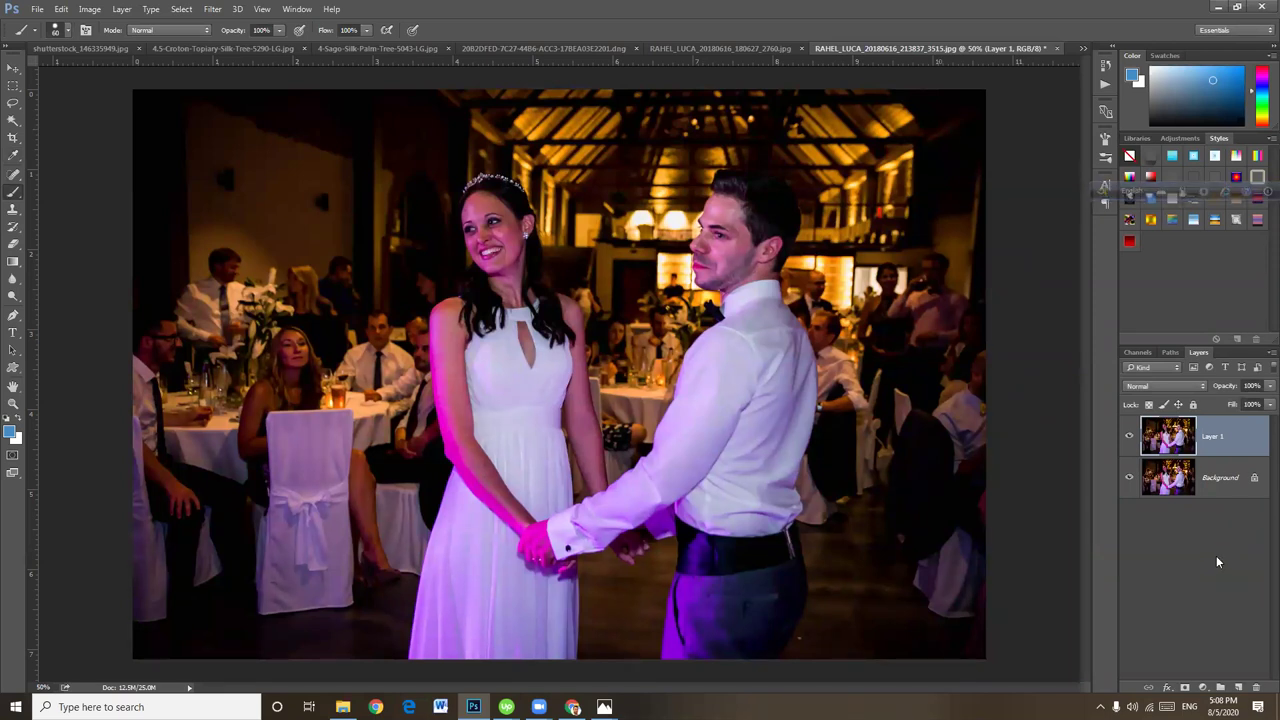
# Add a Selective Color adjustment layer and enlarge its settings panel.
pyautogui.click(1204, 690)
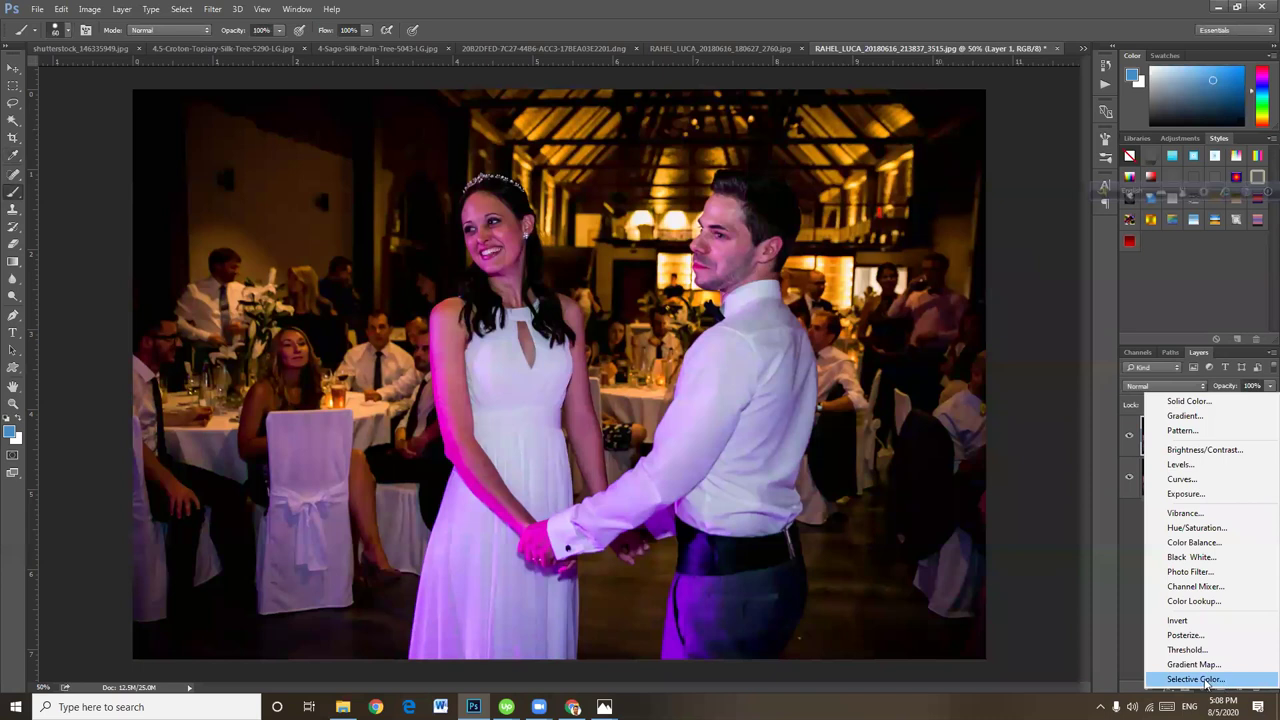
pyautogui.click(1206, 684)
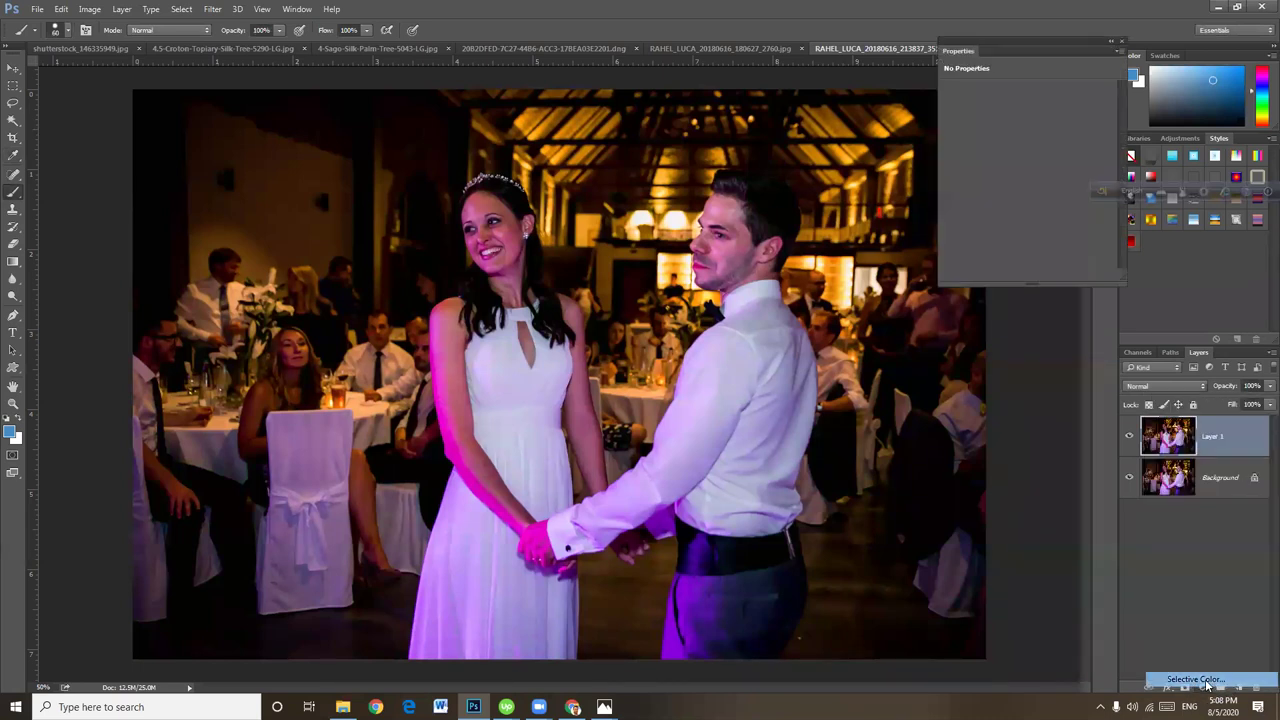
pyautogui.click(1206, 684)
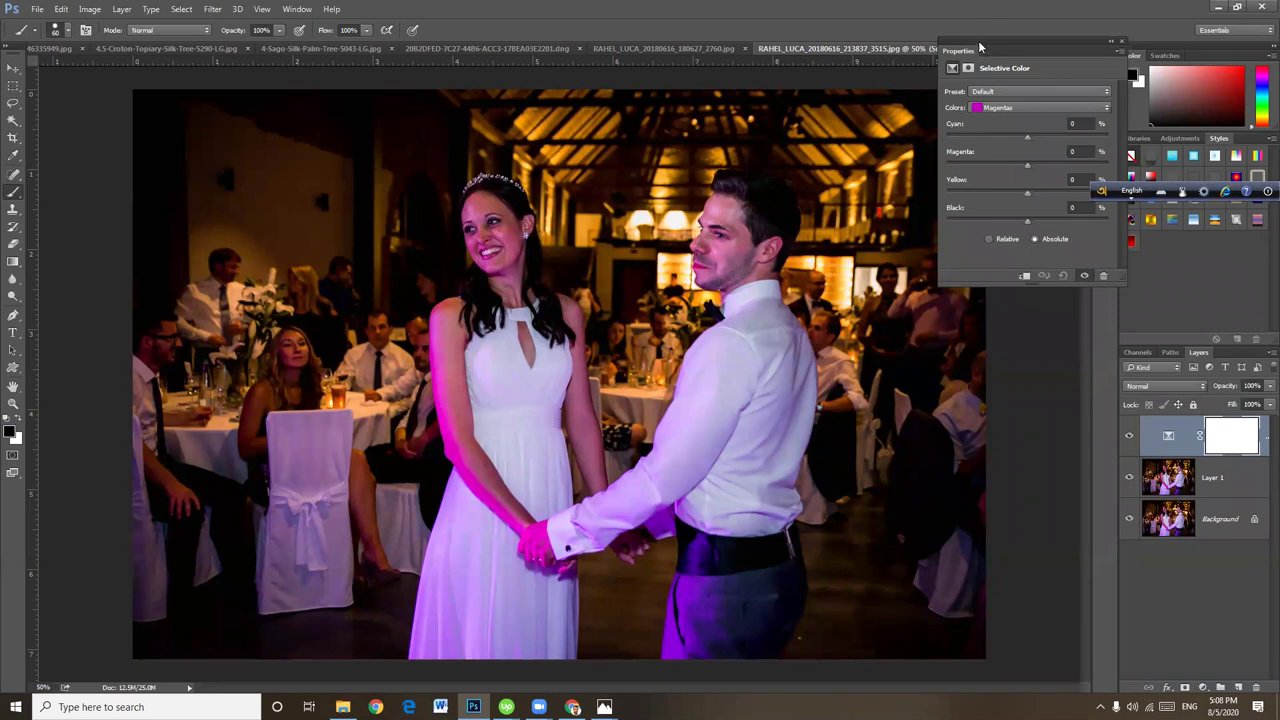
pyautogui.moveTo(980, 47); pyautogui.dragTo(965, 76)
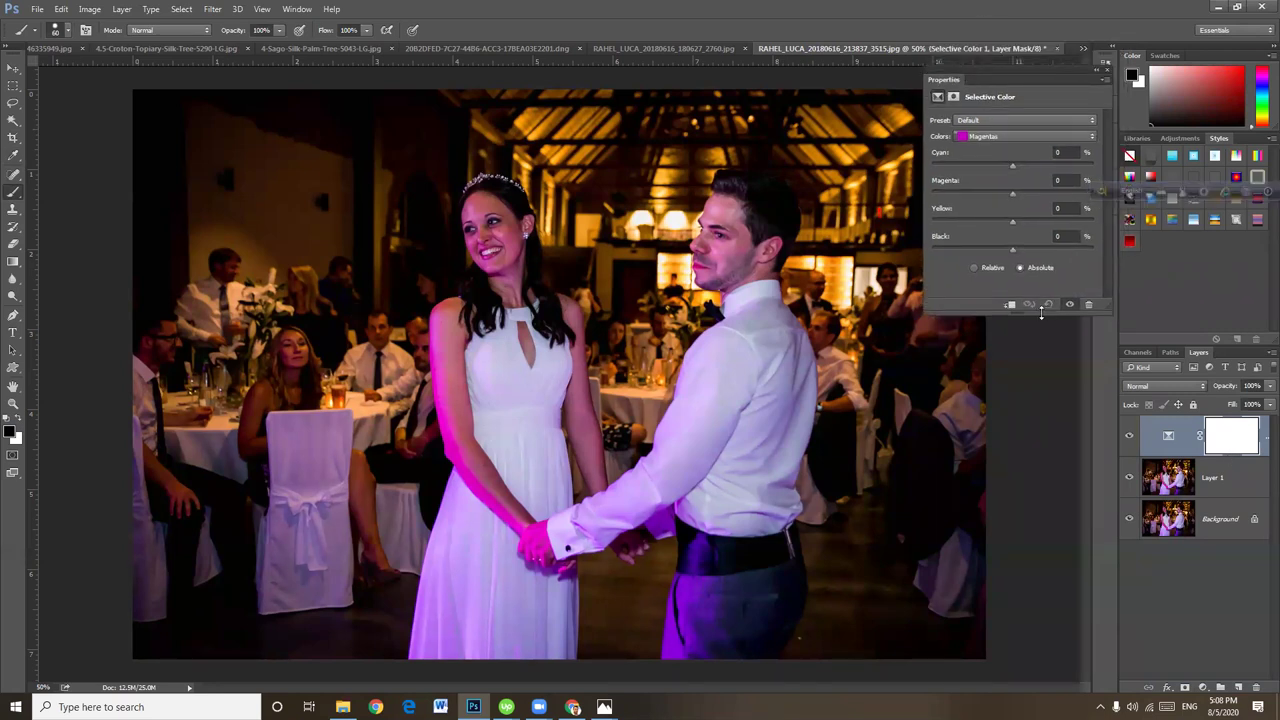
pyautogui.moveTo(1041, 313); pyautogui.dragTo(1041, 386)
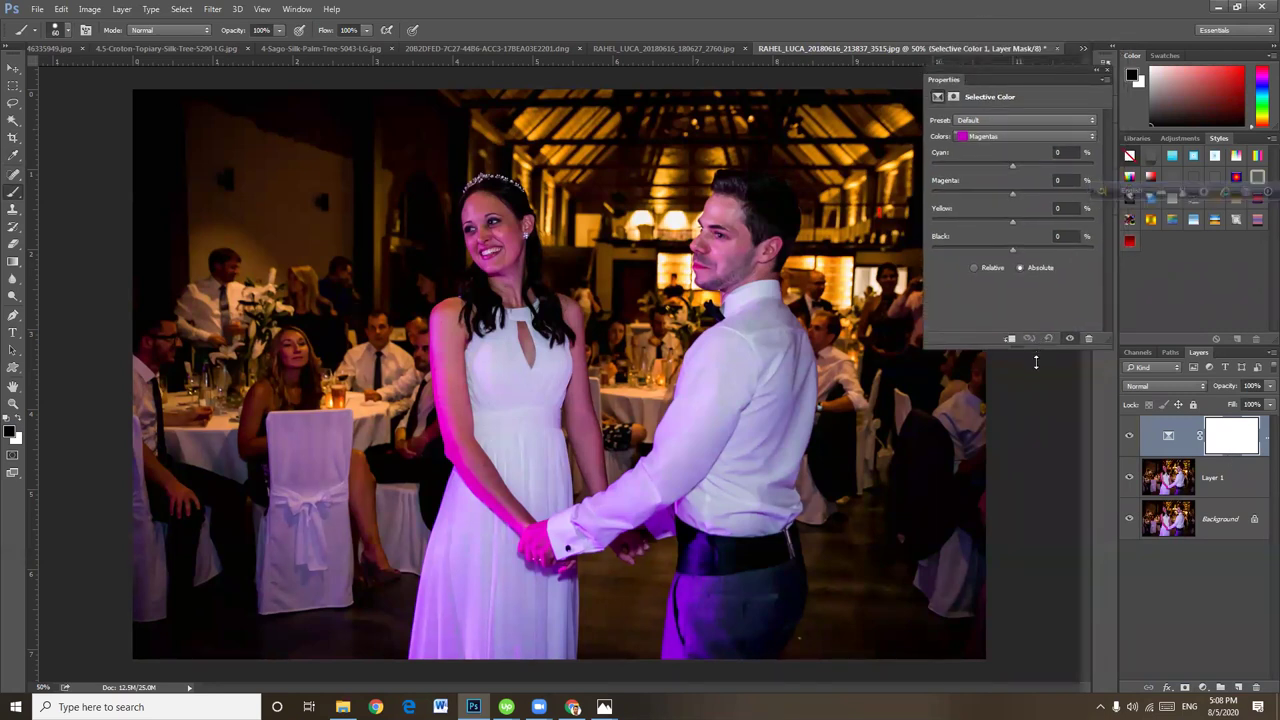
# Set Selective Color to Absolute and cut Magenta in the Magentas range to -70%.
pyautogui.click(1021, 268)
pyautogui.click(1004, 137)
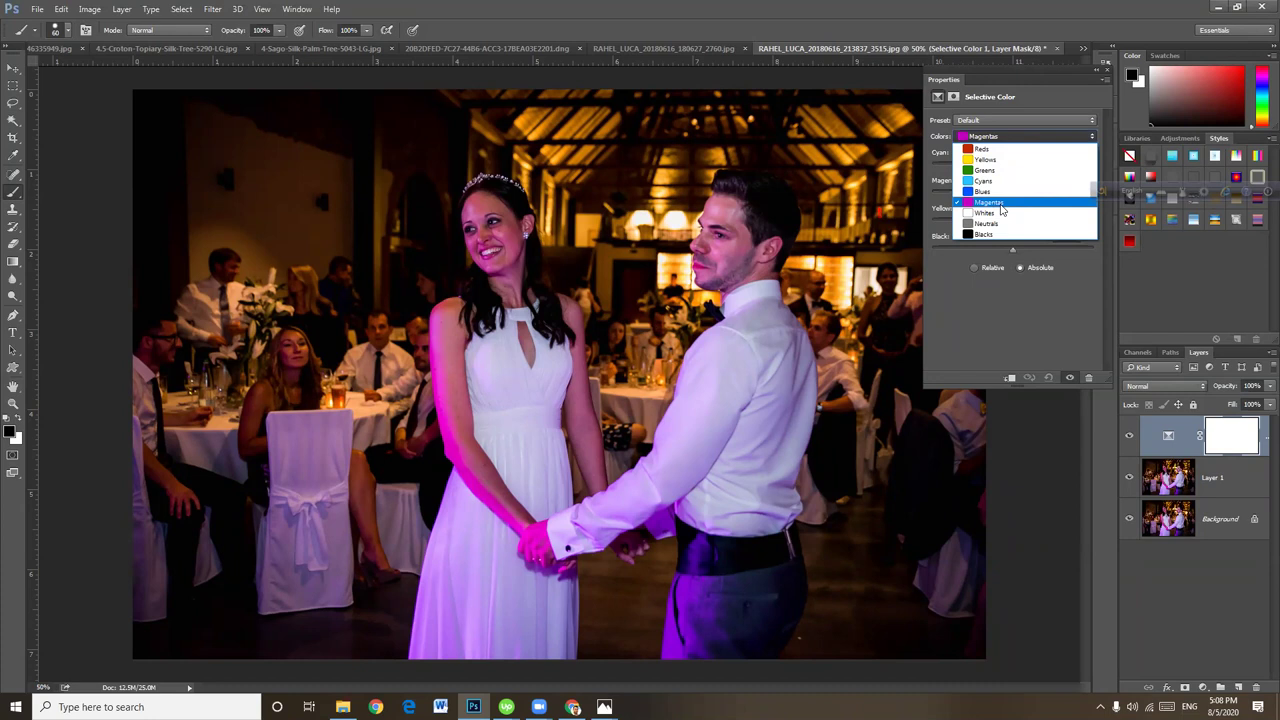
pyautogui.click(1000, 205)
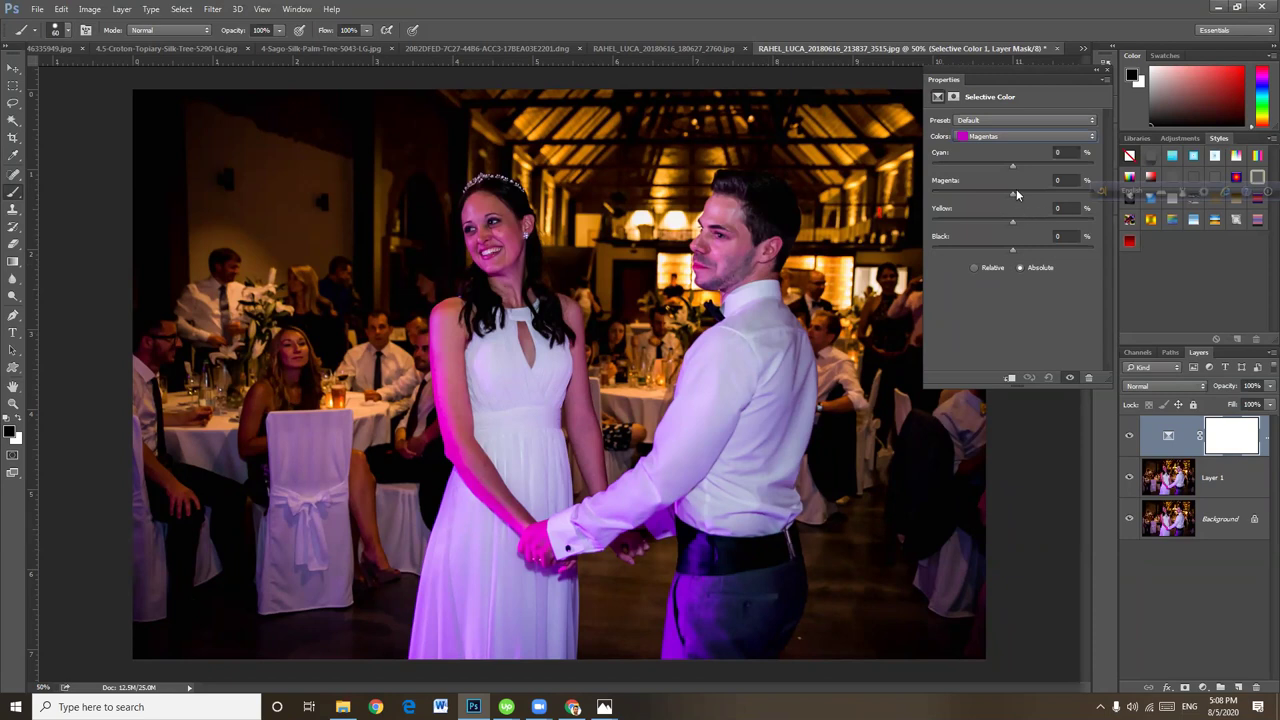
pyautogui.moveTo(1013, 191)
pyautogui.mouseDown()
pyautogui.moveTo(1098, 204)
pyautogui.moveTo(950, 202)
pyautogui.mouseUp()
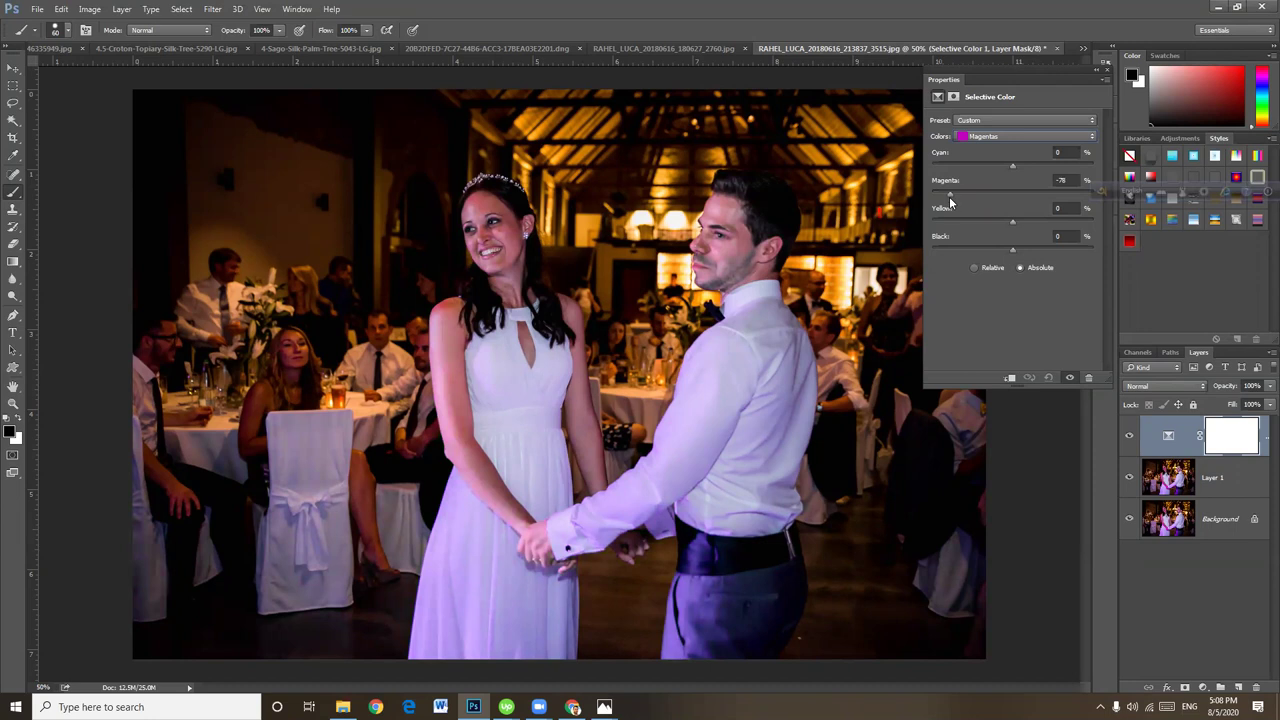
pyautogui.moveTo(950, 198); pyautogui.dragTo(956, 203)
# Toggle the Selective Color layer's visibility repeatedly to compare before and after.
pyautogui.click(1129, 436)
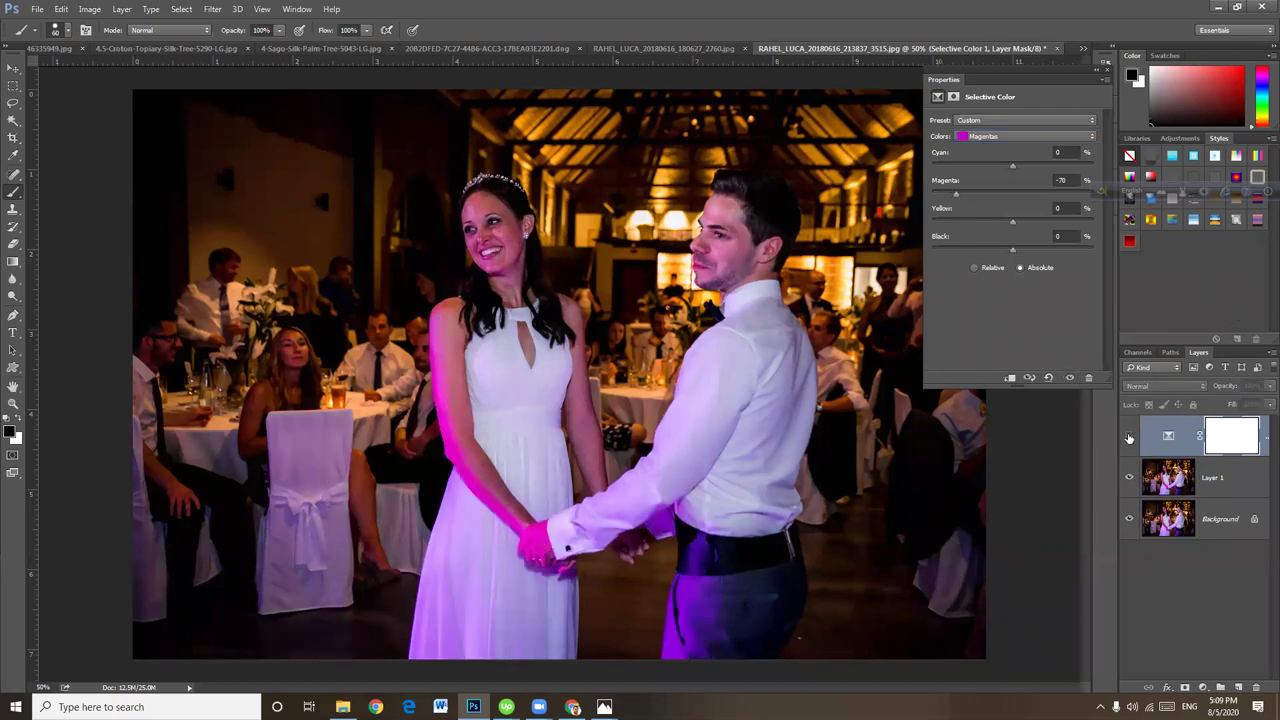
pyautogui.click(1129, 436)
pyautogui.click(1129, 436)
pyautogui.click(1129, 436)
pyautogui.click(1129, 437)
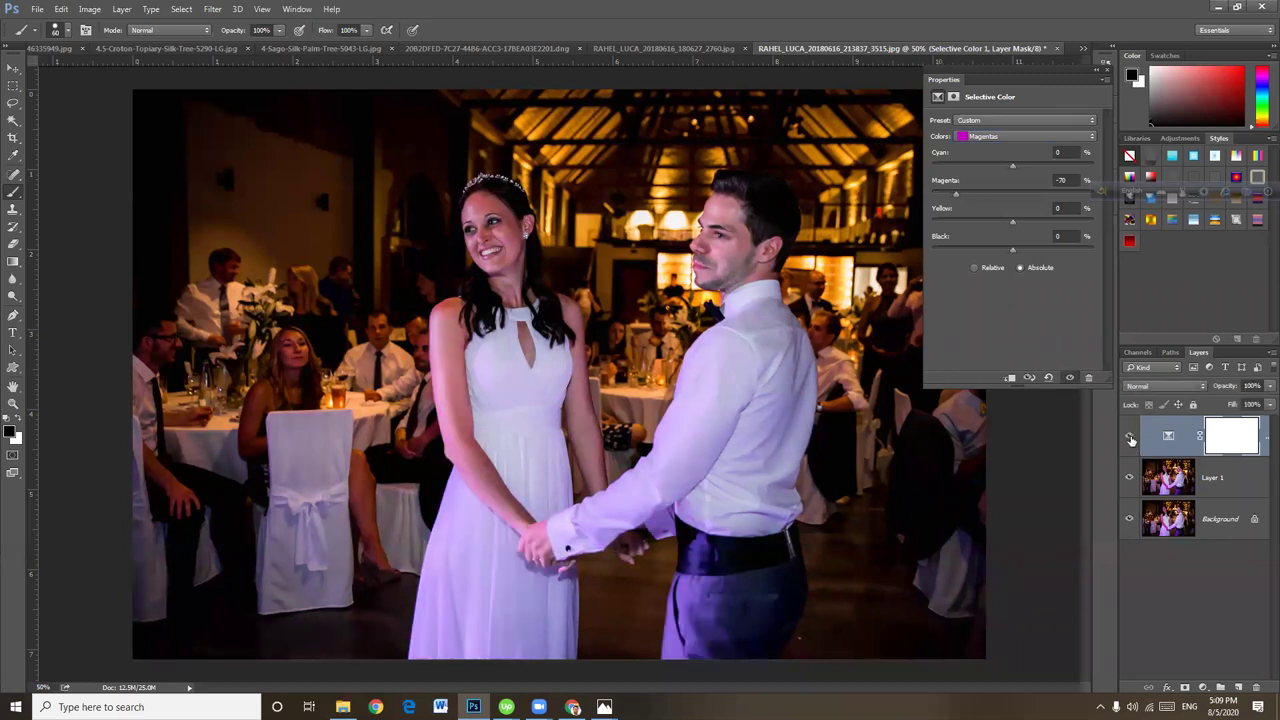
pyautogui.click(1129, 437)
pyautogui.click(1129, 437)
pyautogui.click(1129, 437)
pyautogui.click(1130, 438)
pyautogui.click(1130, 438)
# Delete the old Selective Color layer and add a fresh Selective Color adjustment layer.
pyautogui.press('Delete')
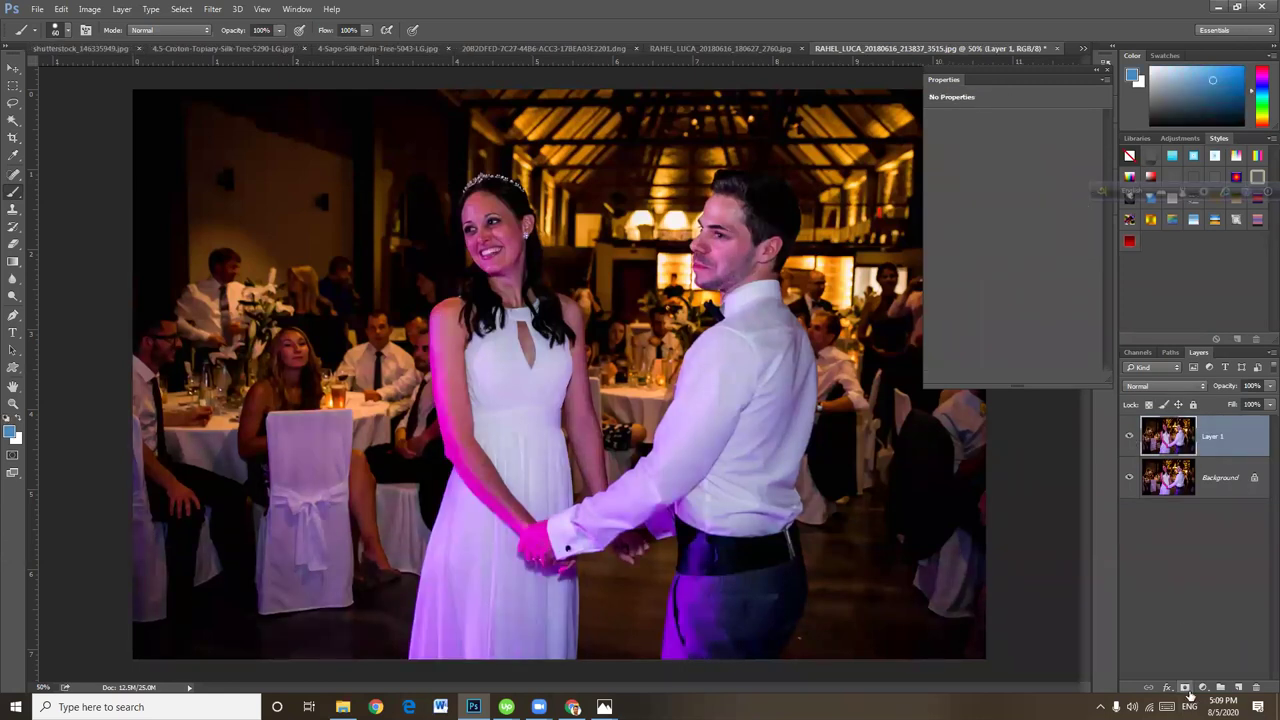
pyautogui.click(1204, 689)
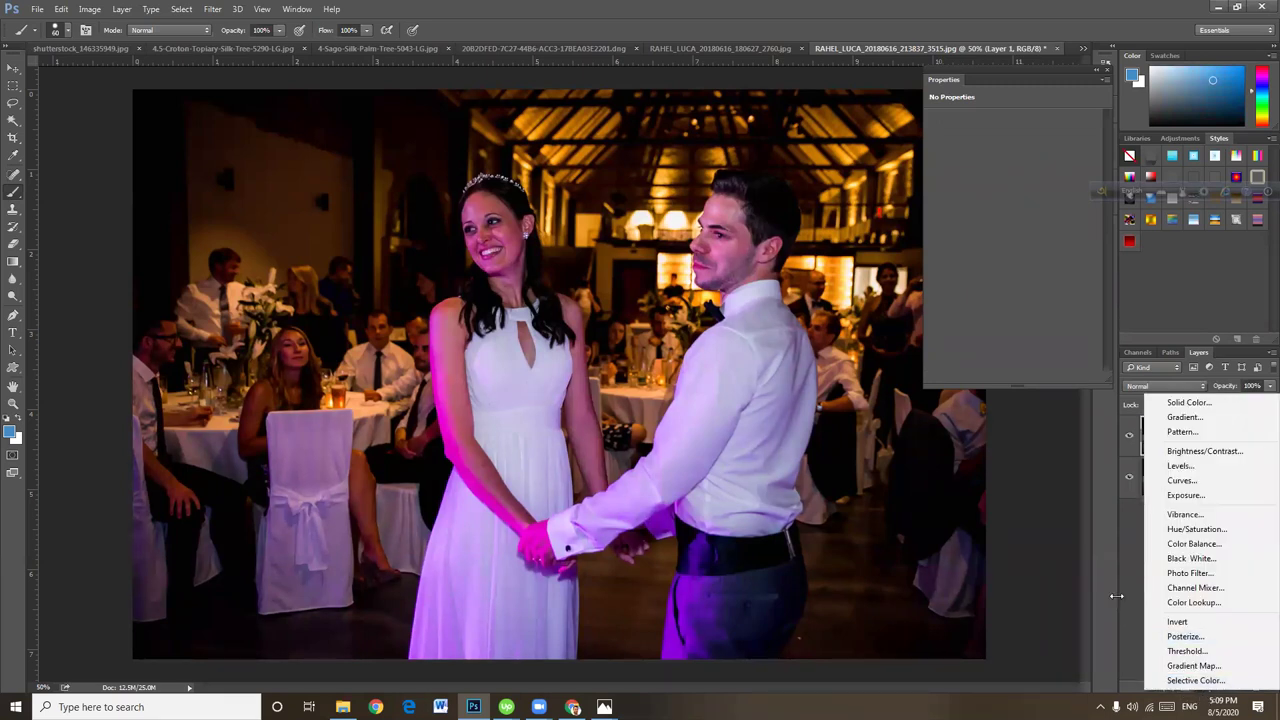
pyautogui.click(1207, 692)
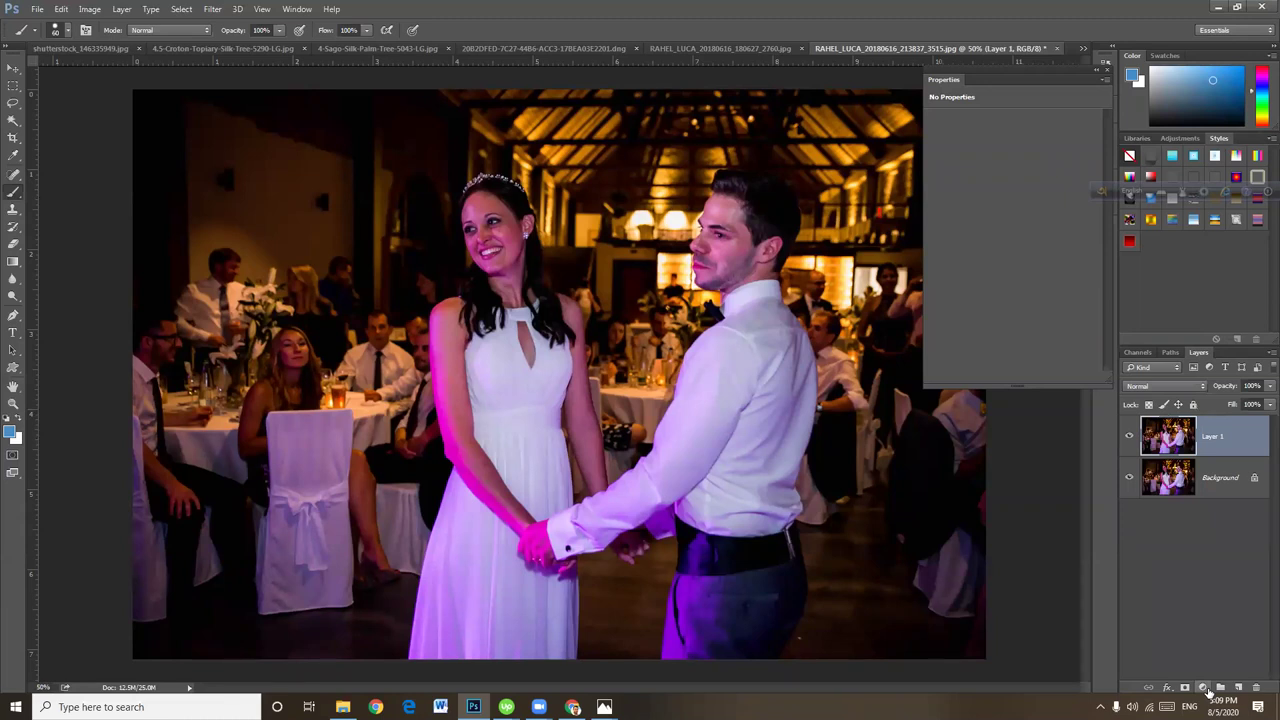
pyautogui.click(1208, 692)
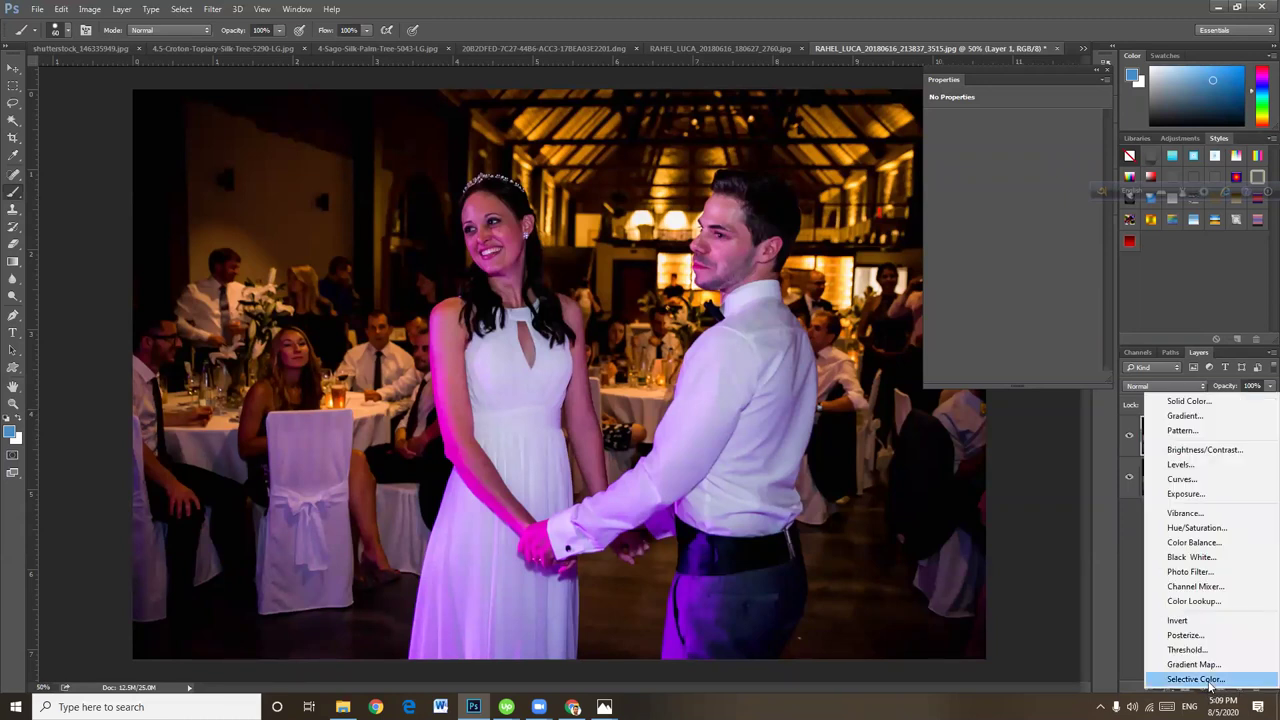
pyautogui.click(1206, 681)
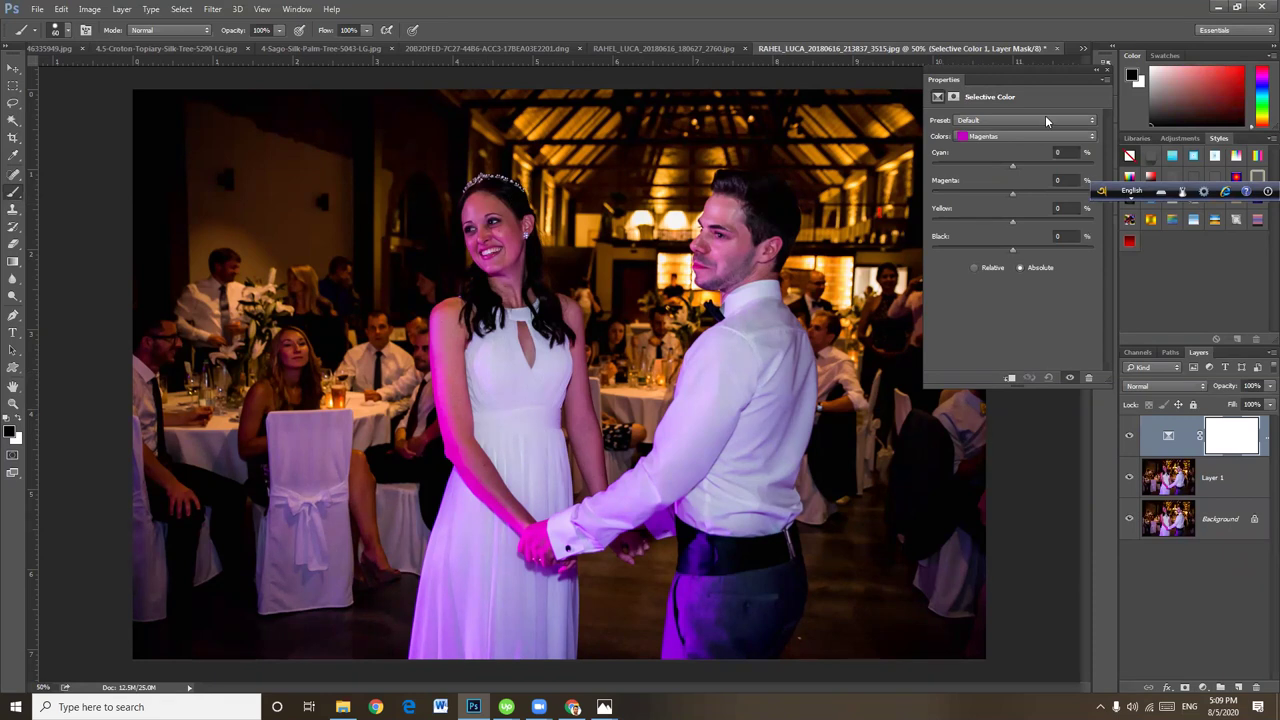
# Choose Magentas as the colour range in the Colors dropdown.
pyautogui.click(1004, 138)
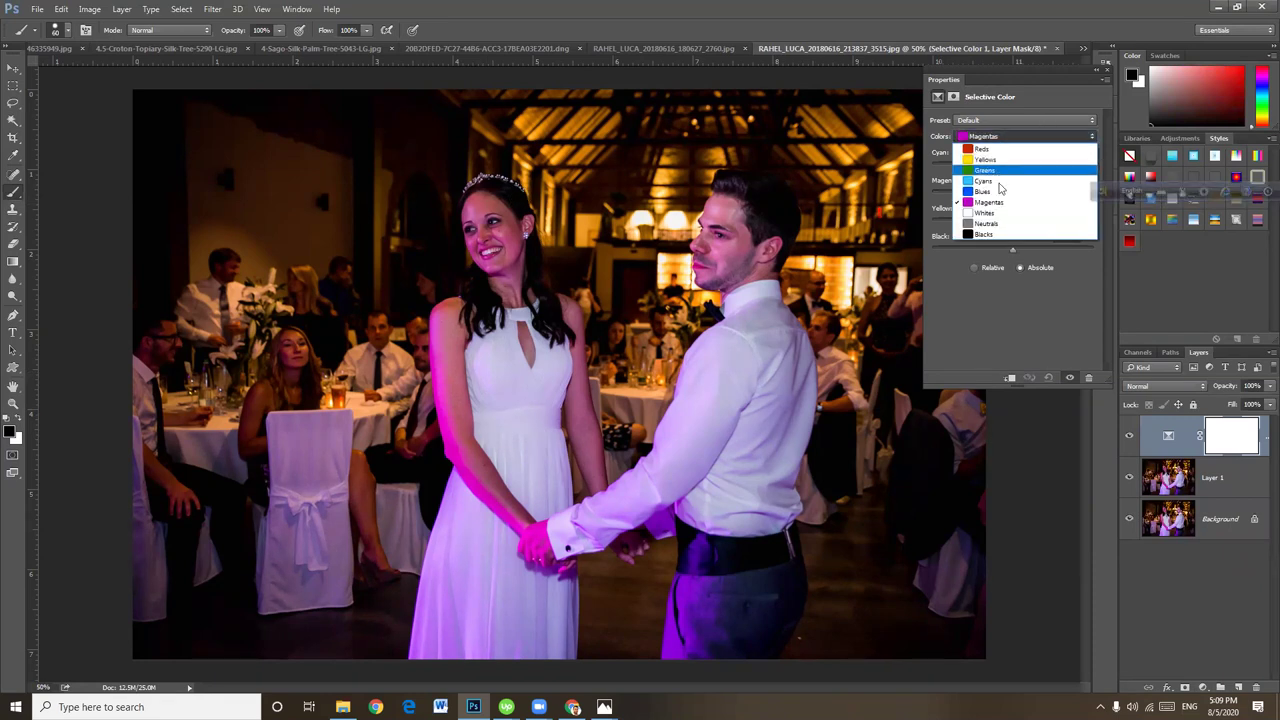
pyautogui.click(1028, 98)
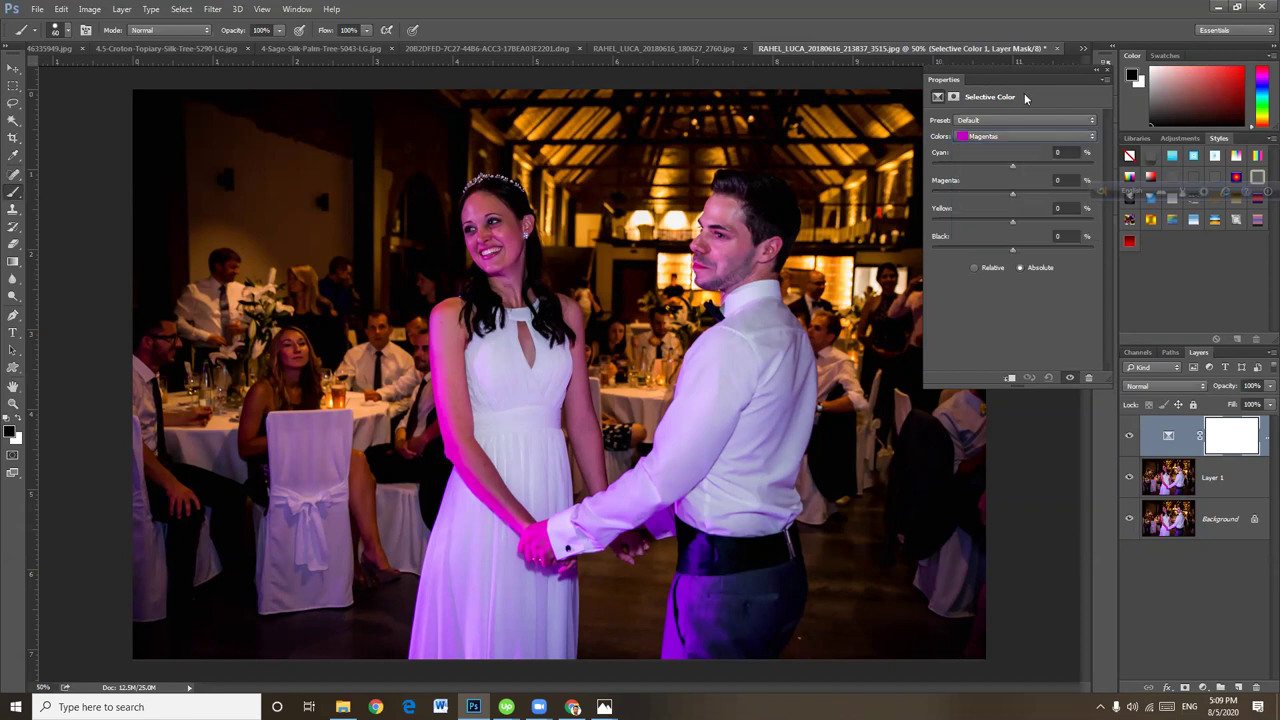
pyautogui.click(1000, 140)
pyautogui.click(993, 202)
pyautogui.click(1003, 138)
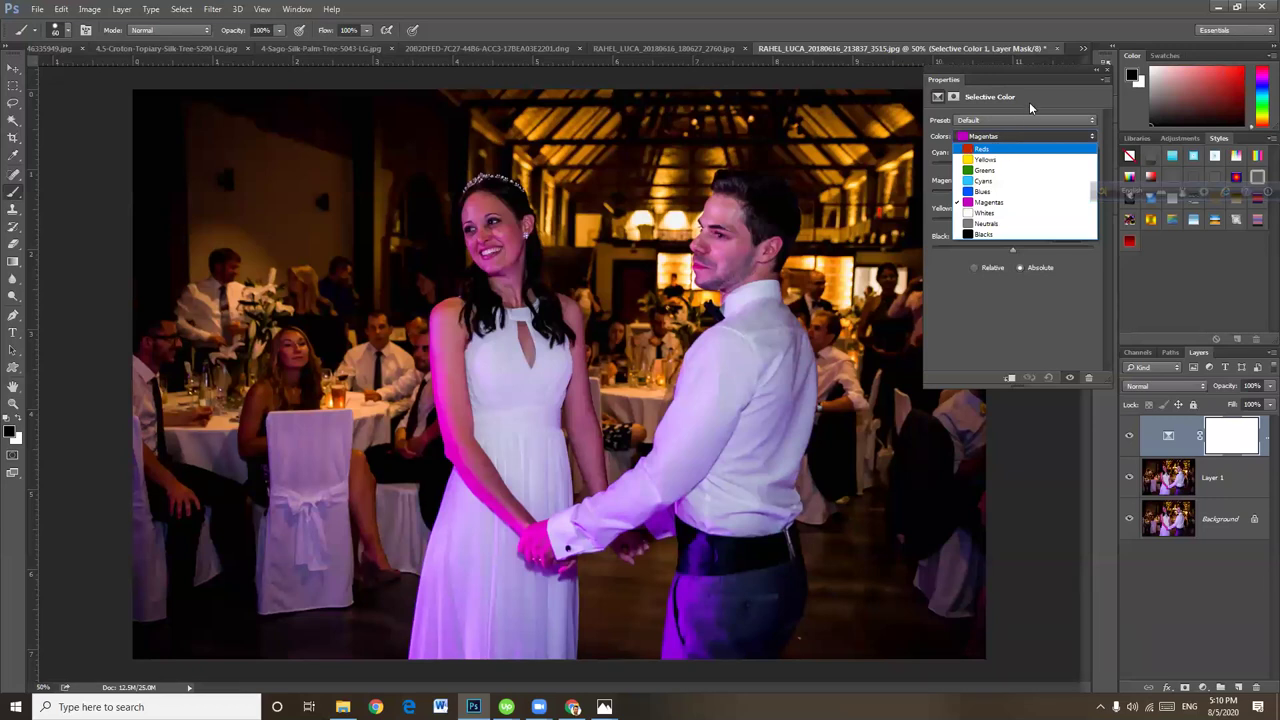
pyautogui.click(1042, 140)
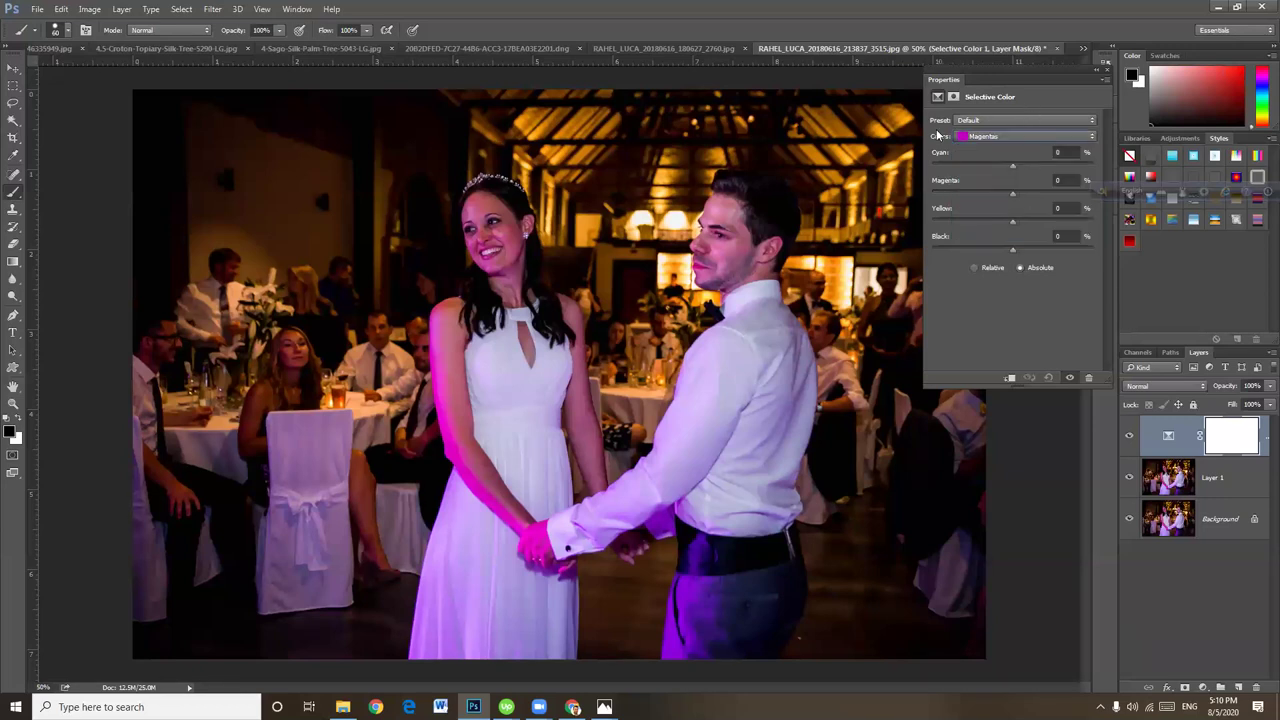
# Lower the Magenta slider for the Magentas range to -74%.
pyautogui.moveTo(1013, 194); pyautogui.dragTo(988, 198)
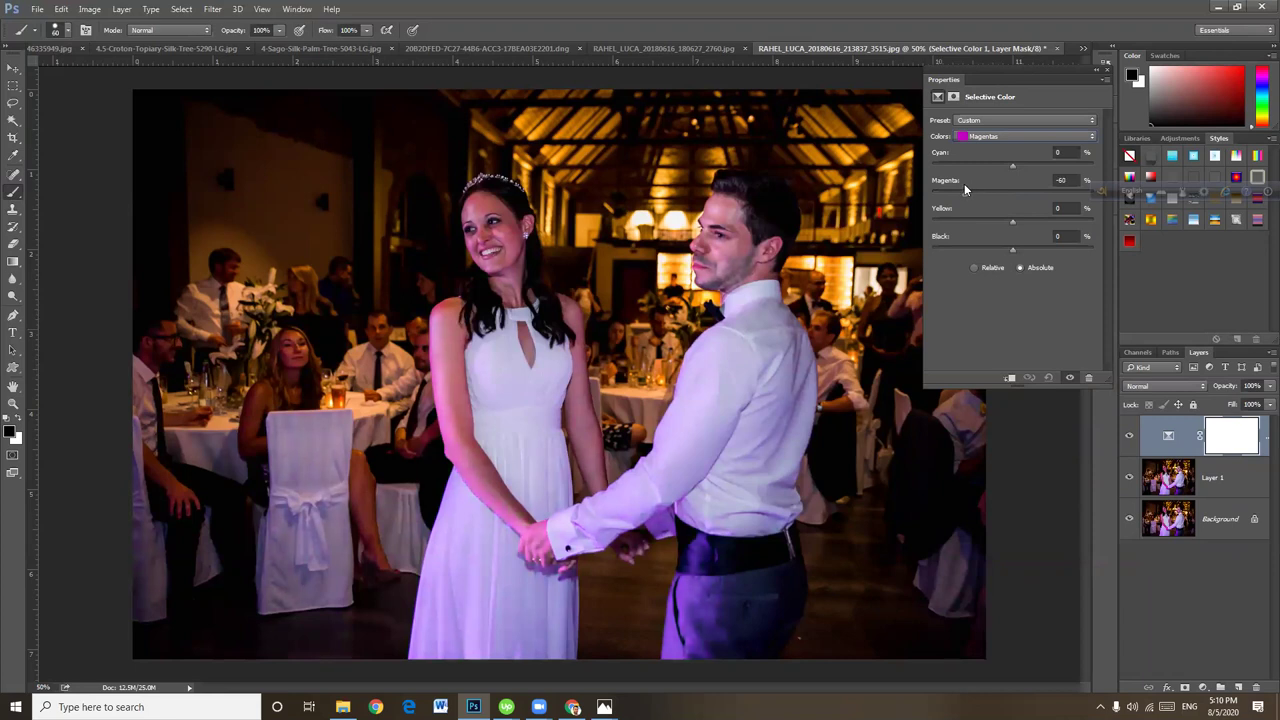
pyautogui.moveTo(960, 185); pyautogui.dragTo(953, 187)
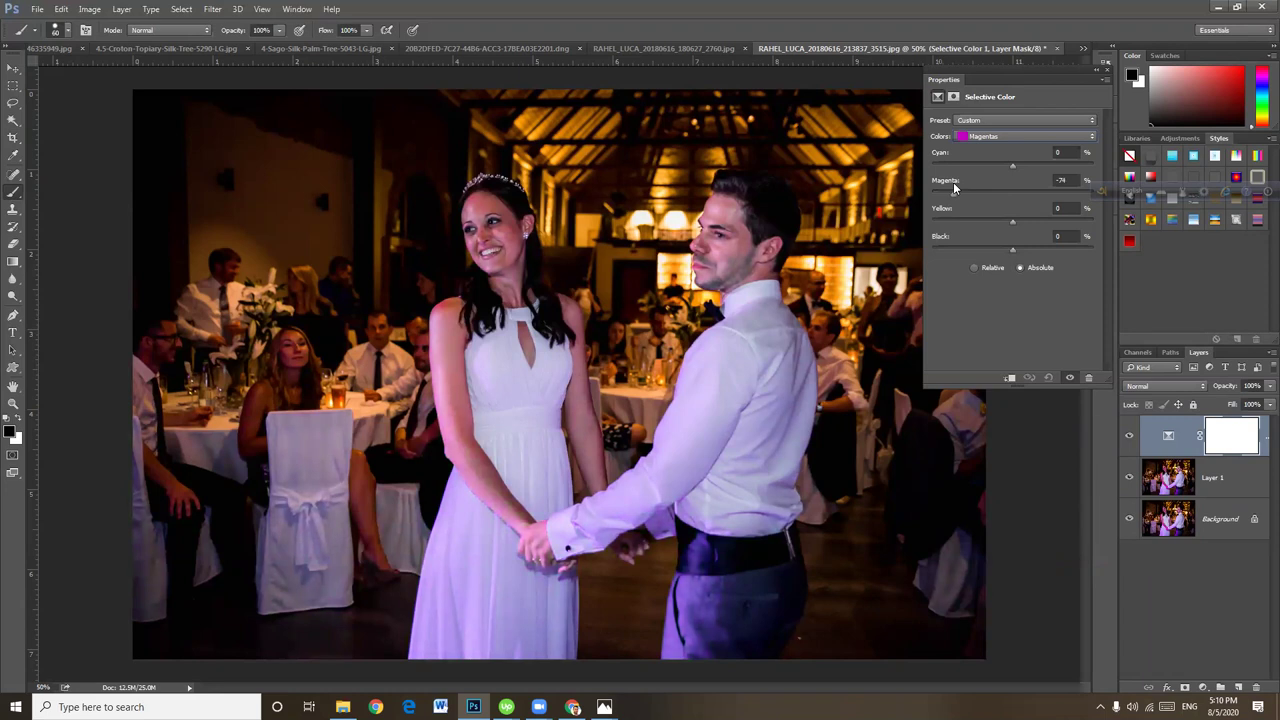
pyautogui.click(1244, 472)
pyautogui.click(1191, 438)
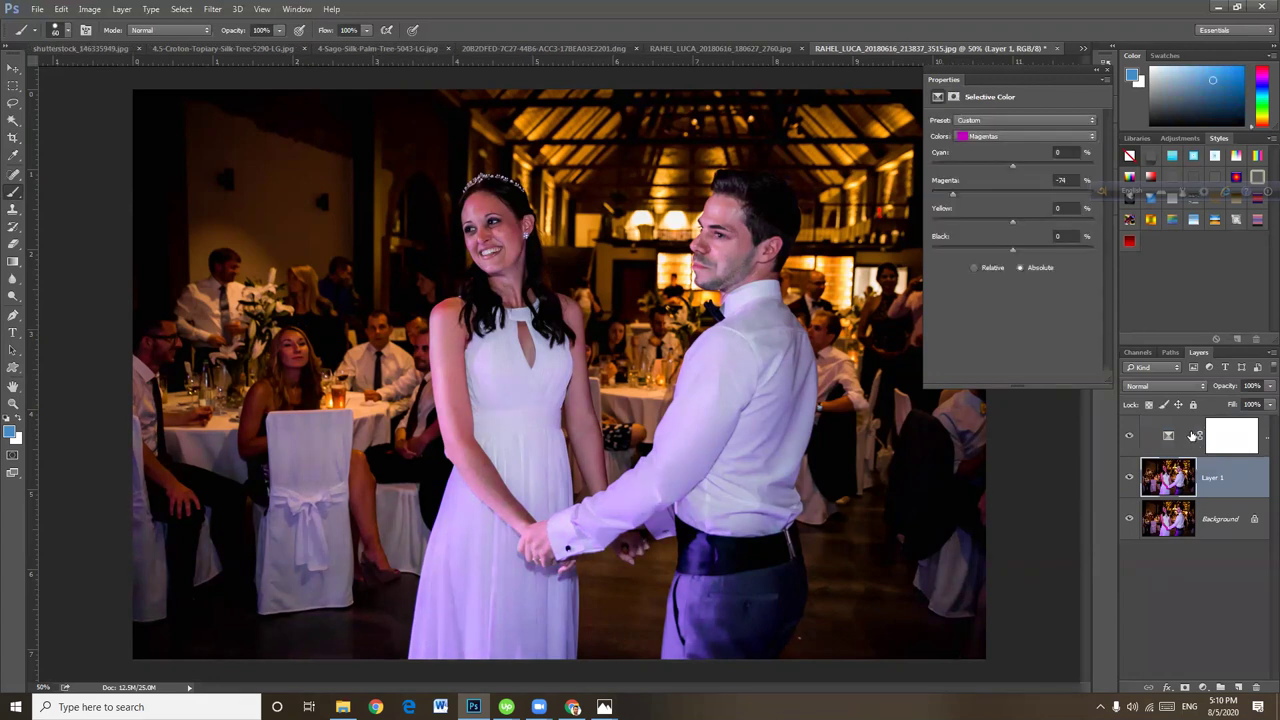
# Compare the photo with and without the magenta correction, then select Layer 1.
pyautogui.click(1129, 437)
pyautogui.click(1129, 437)
pyautogui.click(1129, 437)
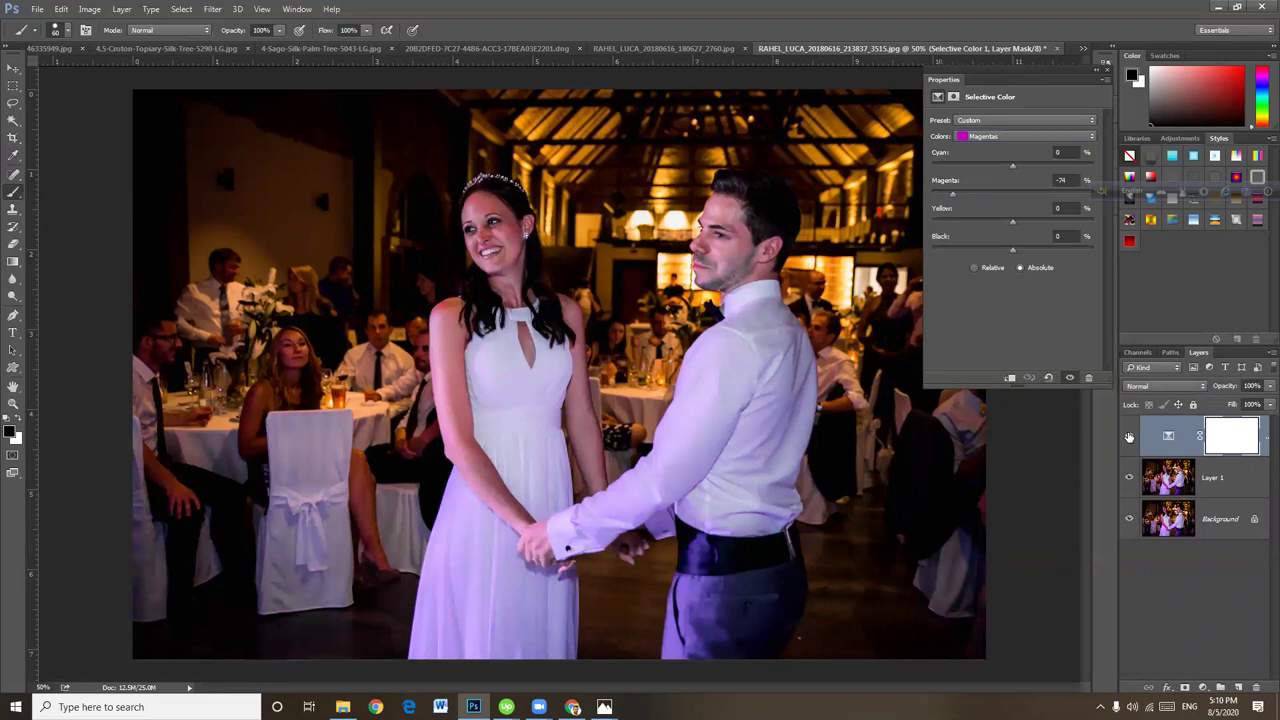
pyautogui.click(1129, 437)
pyautogui.click(1130, 437)
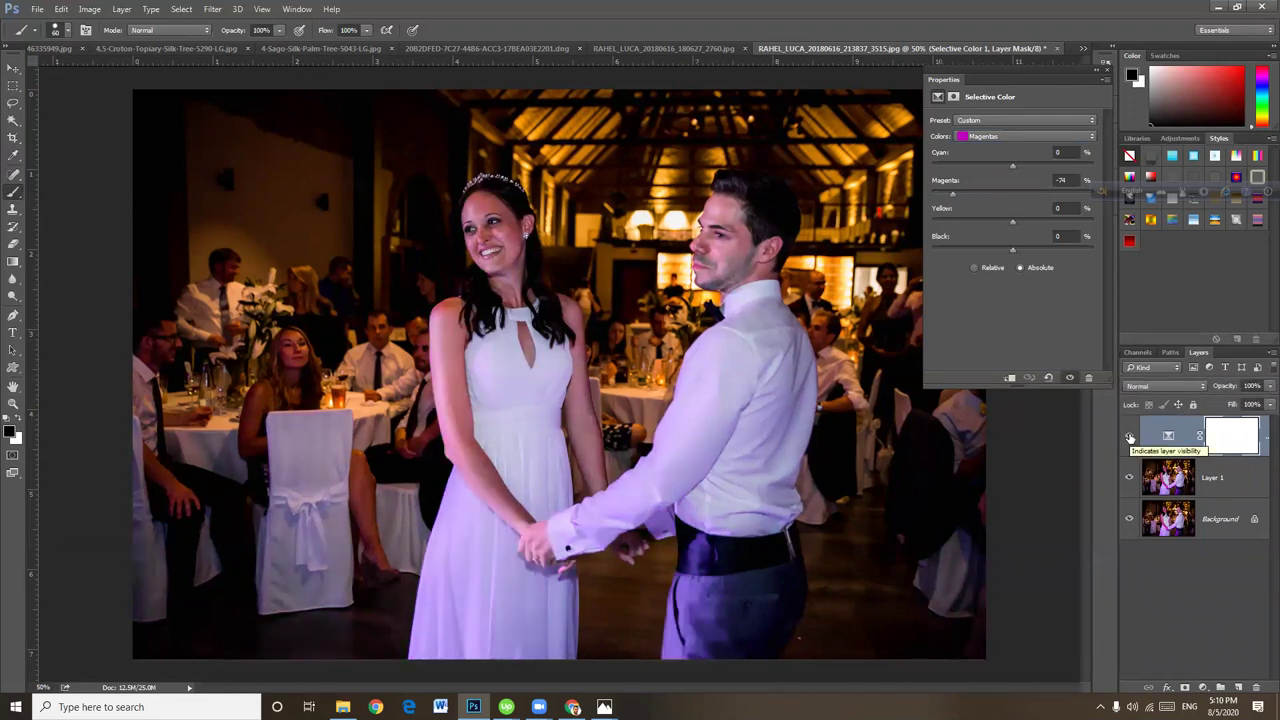
pyautogui.click(1242, 476)
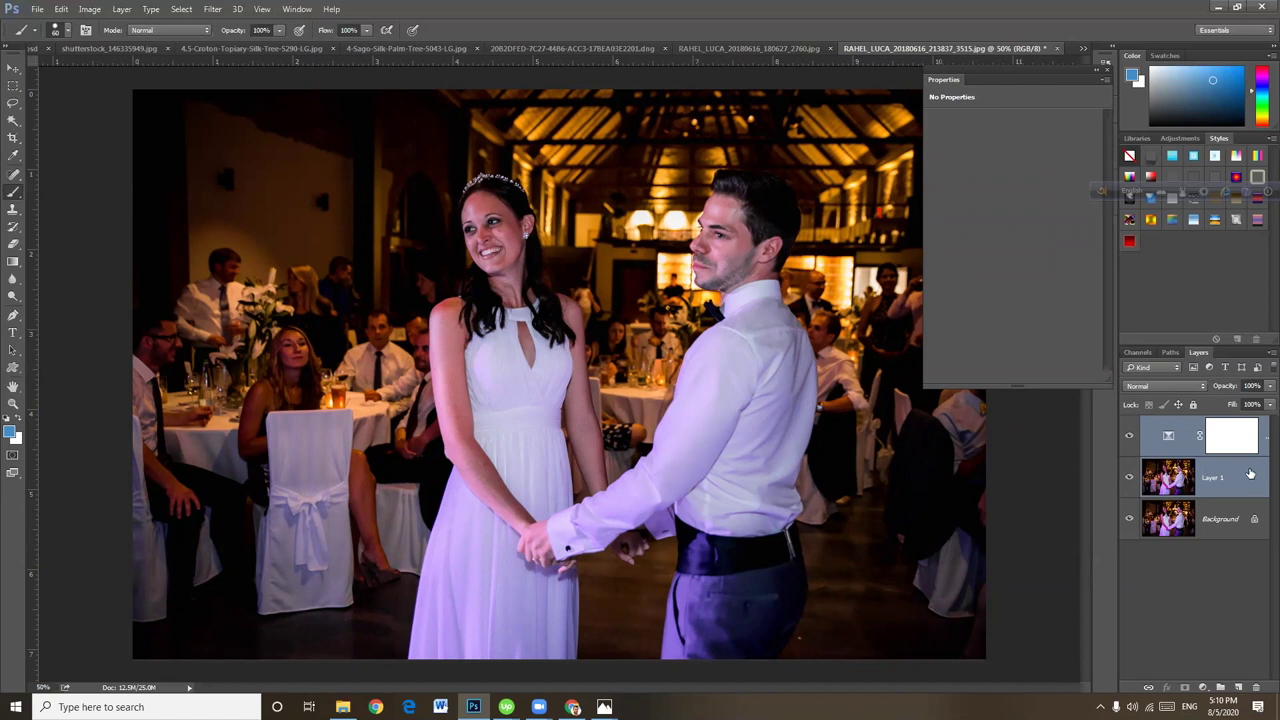
pyautogui.click(1249, 475)
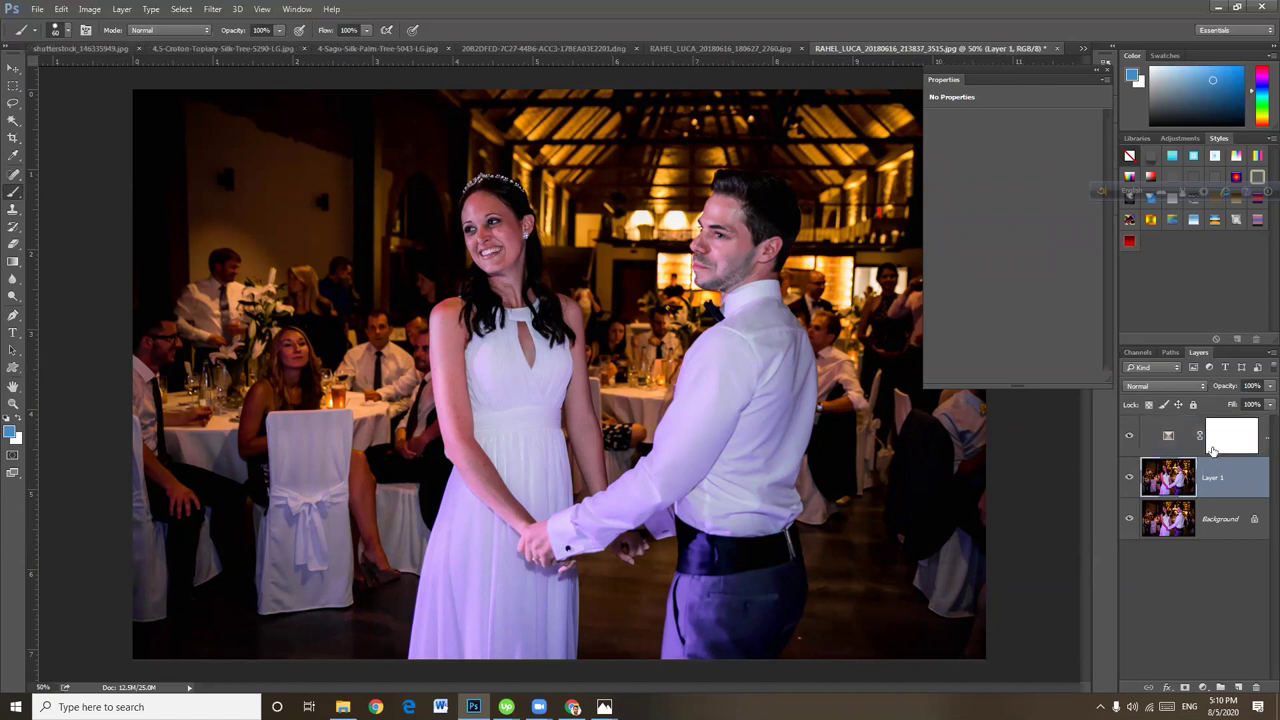
# Merge the Selective Color adjustment and Layer 1 into a single Selective Color 1 layer.
pyautogui.keyDown('ctrl'); pyautogui.click(1199, 437); pyautogui.keyUp('ctrl')
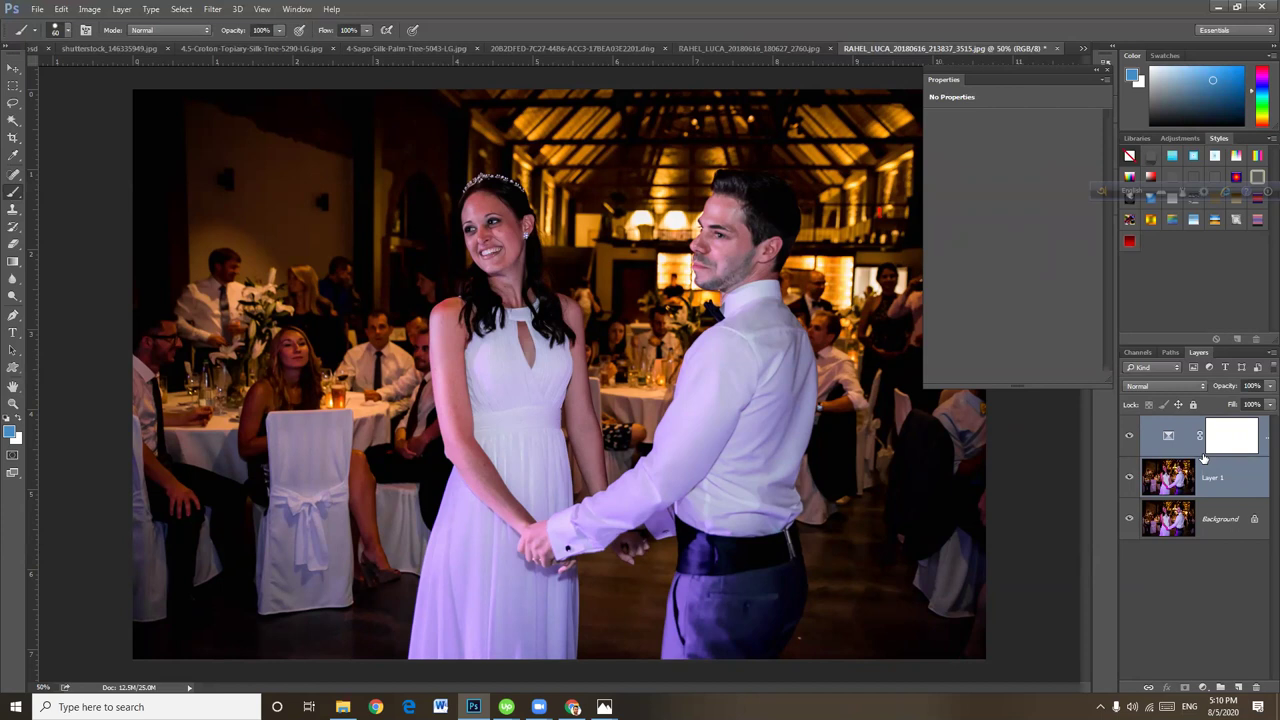
pyautogui.hotkey('ctrl', 'e')
pyautogui.click(1130, 436)
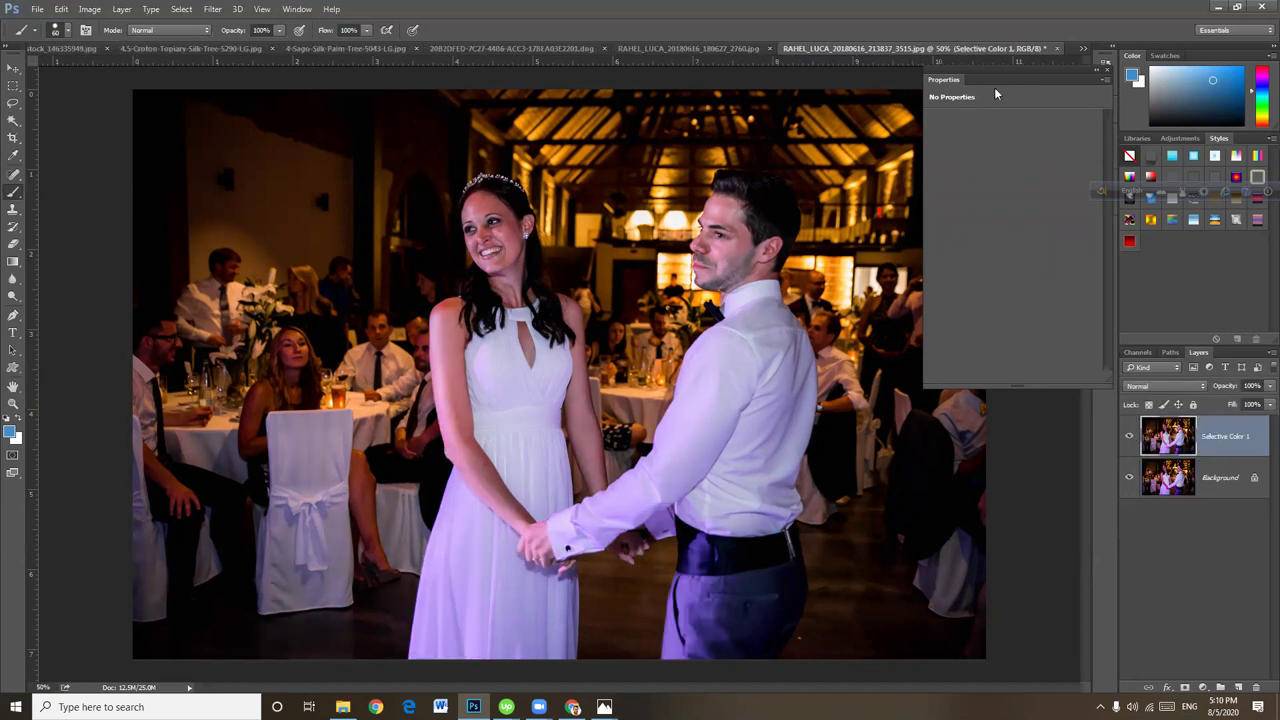
pyautogui.moveTo(982, 71); pyautogui.dragTo(1088, 70)
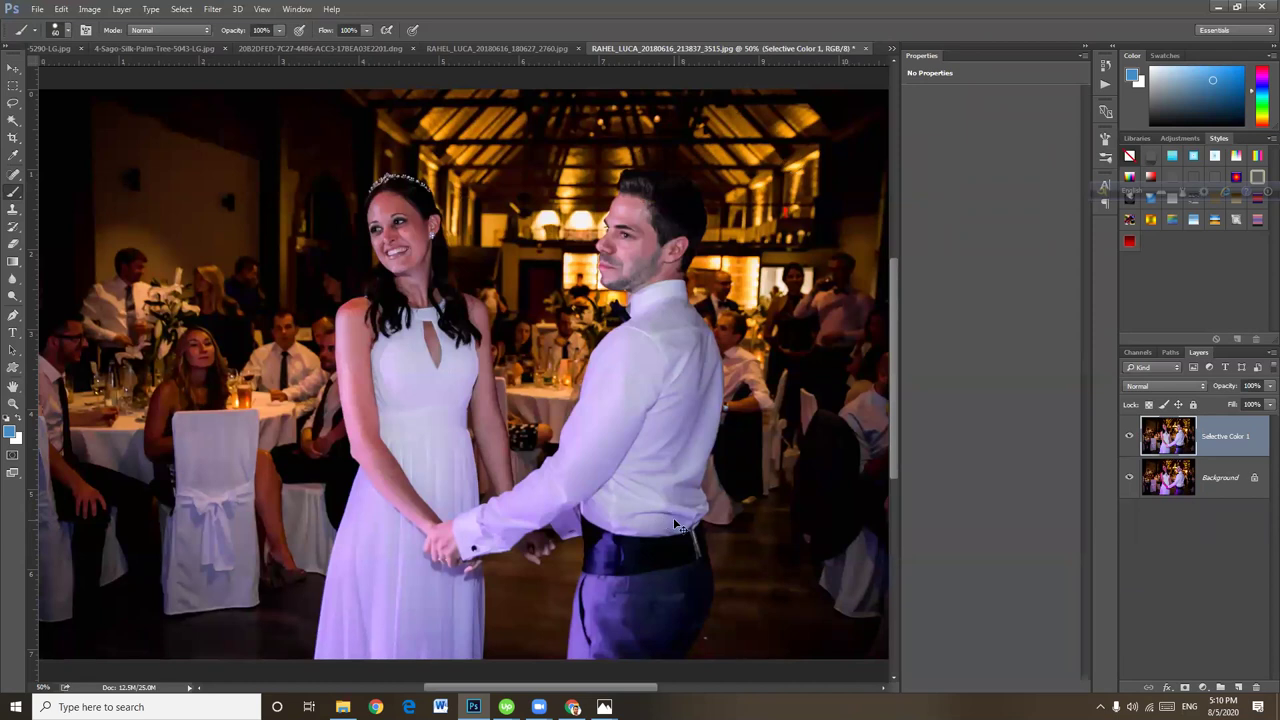
pyautogui.hotkey('ctrl', '-')
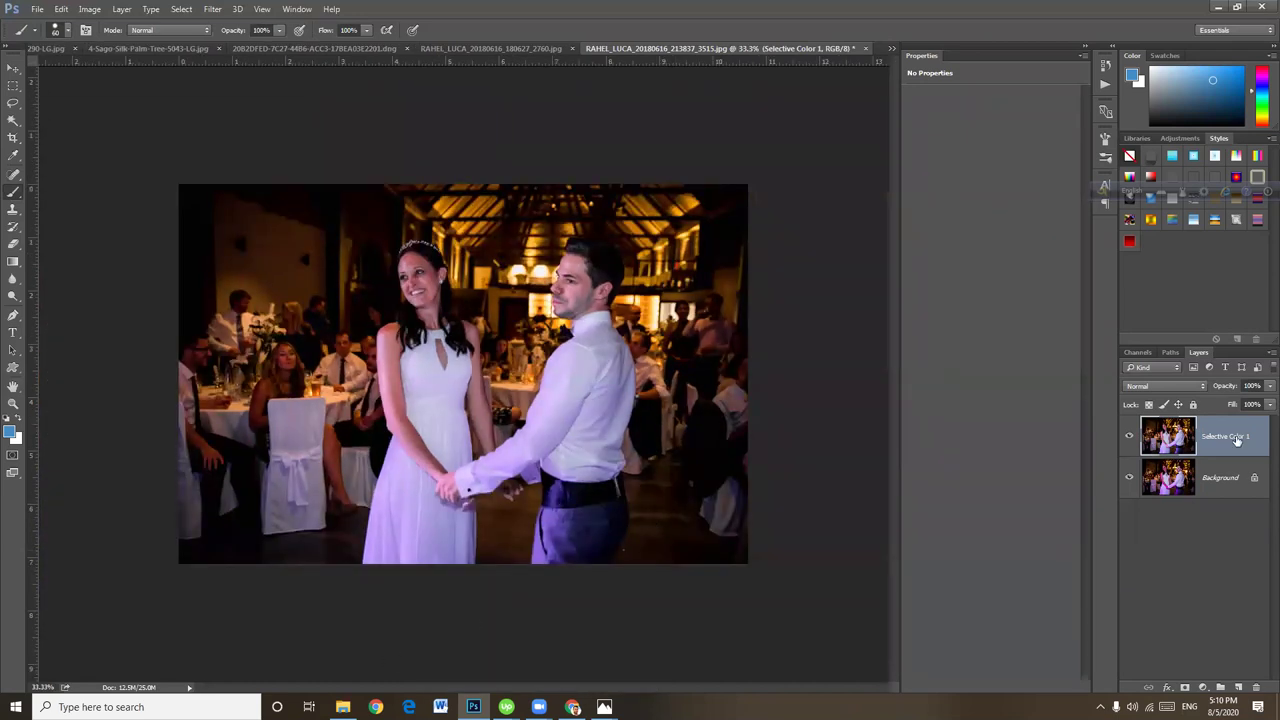
# Duplicate Selective Color 1 and name the copy 'B/w'.
pyautogui.hotkey('ctrl', 'j')
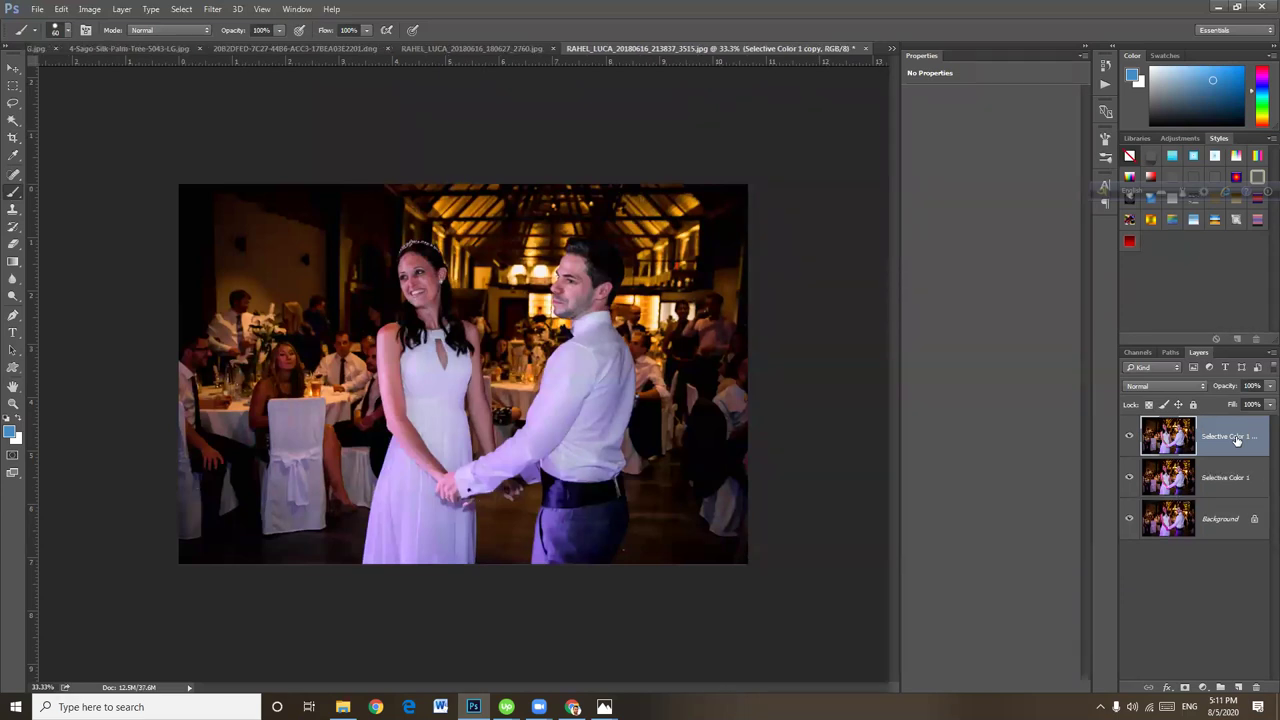
pyautogui.doubleClick(1237, 439)
pyautogui.write('B/')
pyautogui.write('w')
pyautogui.press('Return')
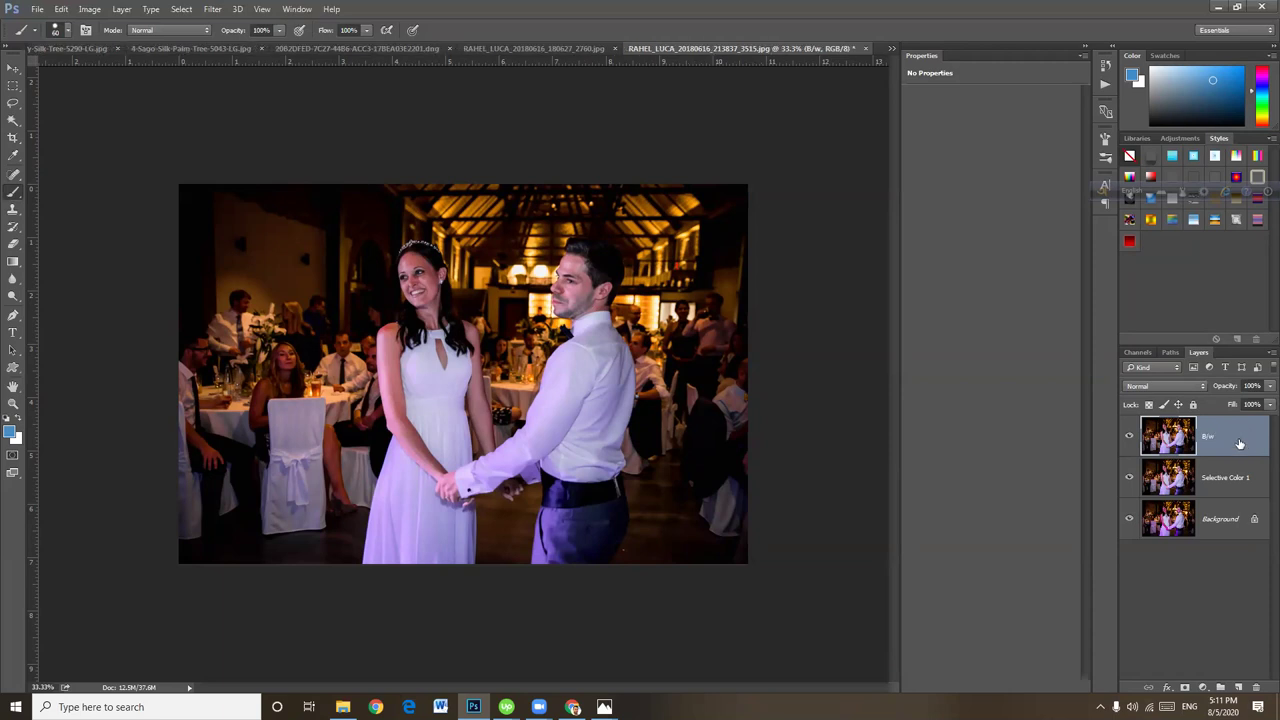
pyautogui.hotkey('ctrl', '+')
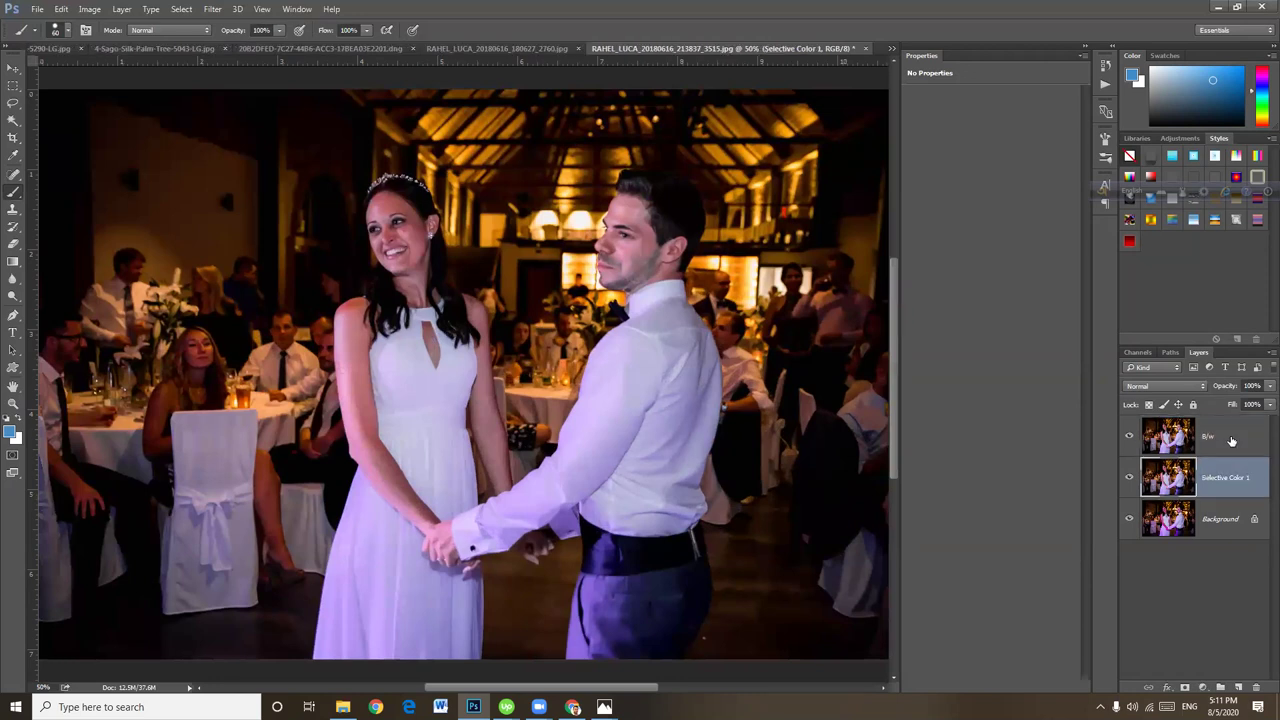
# Apply Brightness/Contrast to the B/w layer with brightness 0 and contrast 7.
pyautogui.click(89, 10)
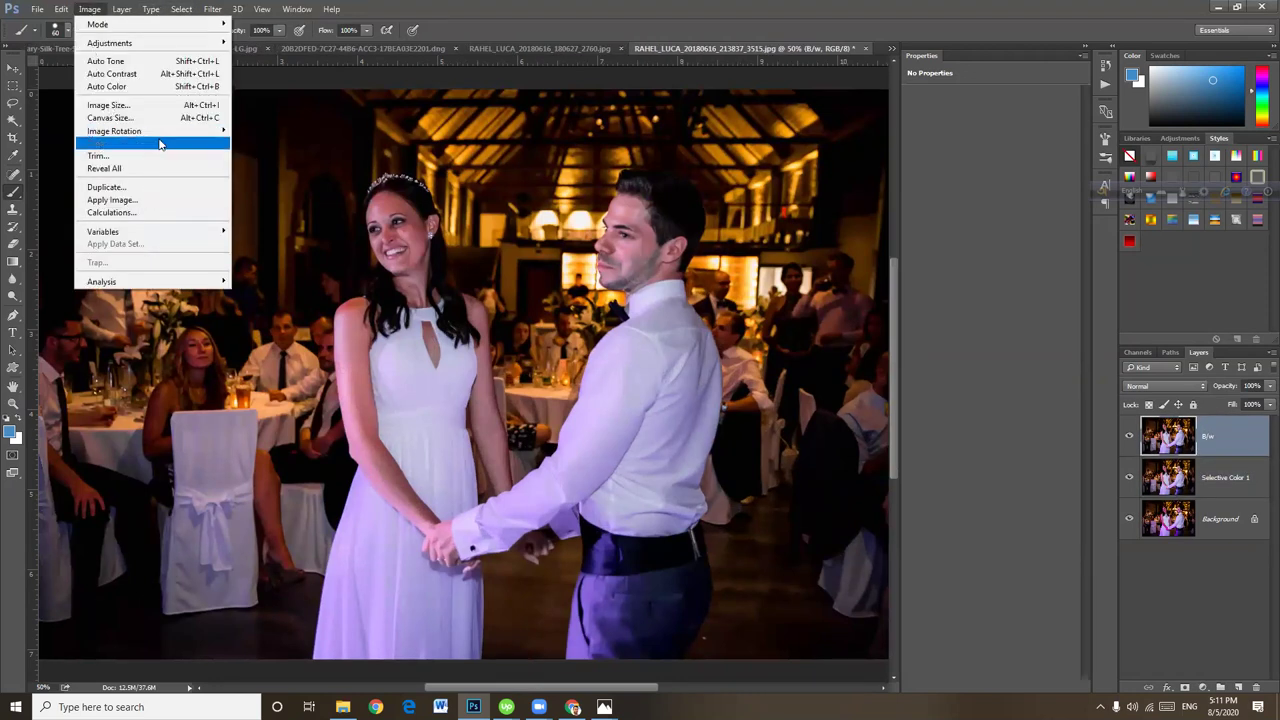
pyautogui.moveTo(108, 43)
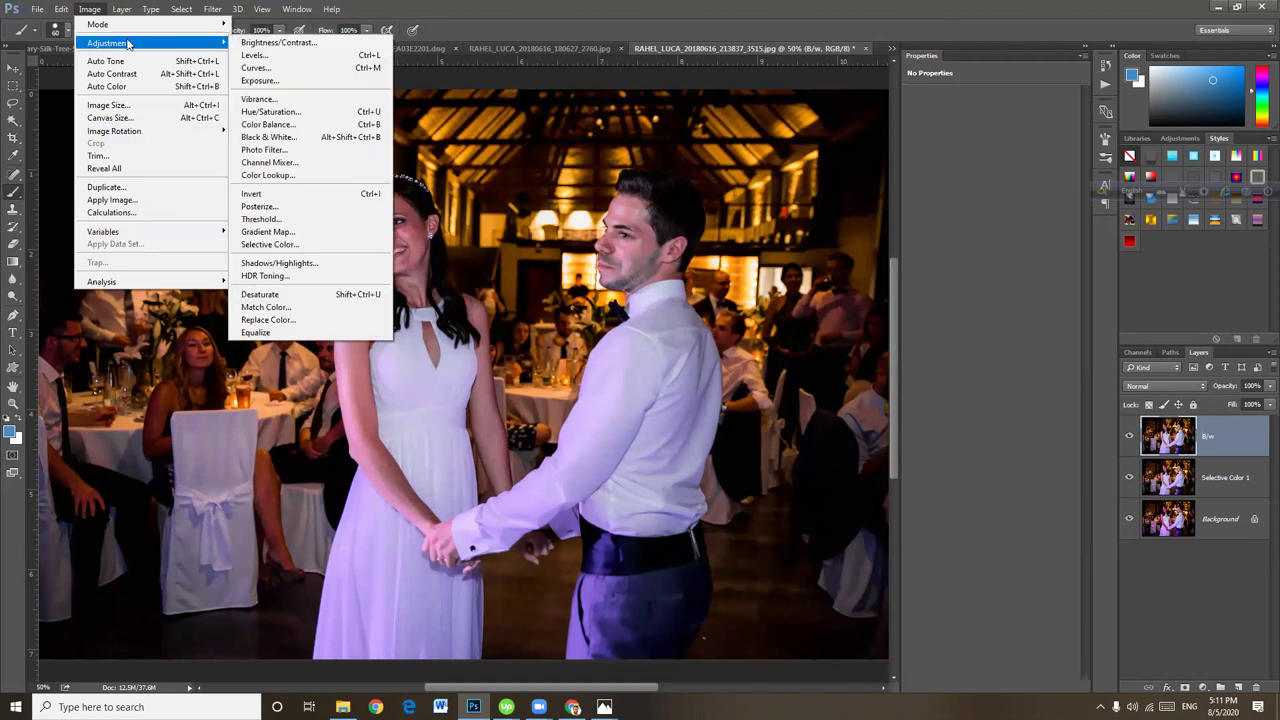
pyautogui.click(274, 43)
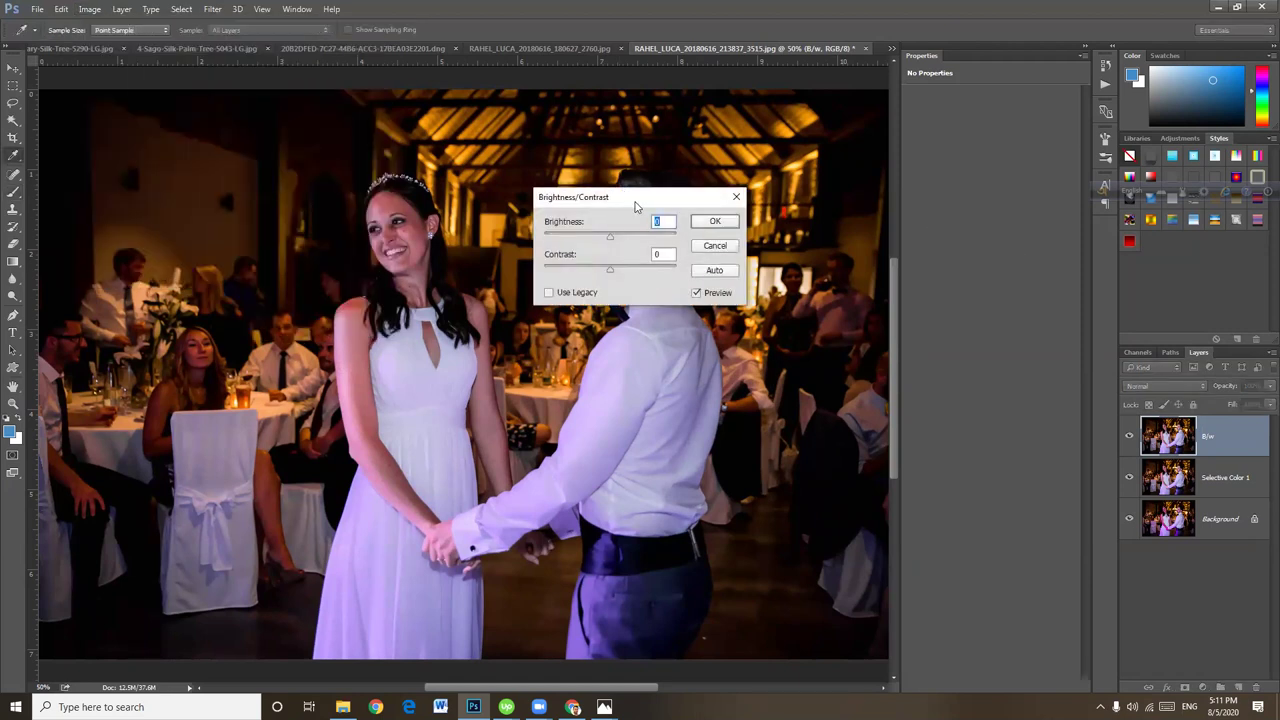
pyautogui.moveTo(634, 206); pyautogui.dragTo(921, 216)
pyautogui.moveTo(898, 284); pyautogui.dragTo(896, 288)
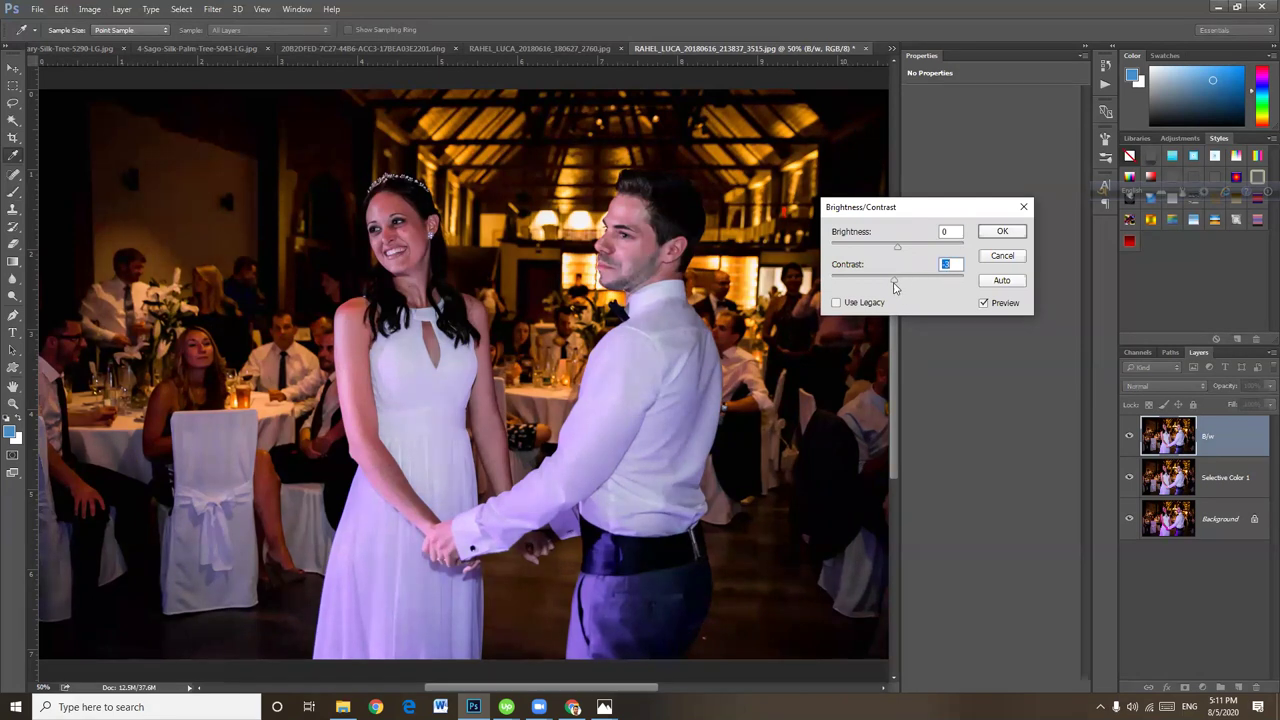
pyautogui.moveTo(896, 288); pyautogui.dragTo(902, 288)
pyautogui.moveTo(902, 288); pyautogui.dragTo(900, 288)
pyautogui.moveTo(900, 288); pyautogui.dragTo(901, 284)
pyautogui.click(1003, 233)
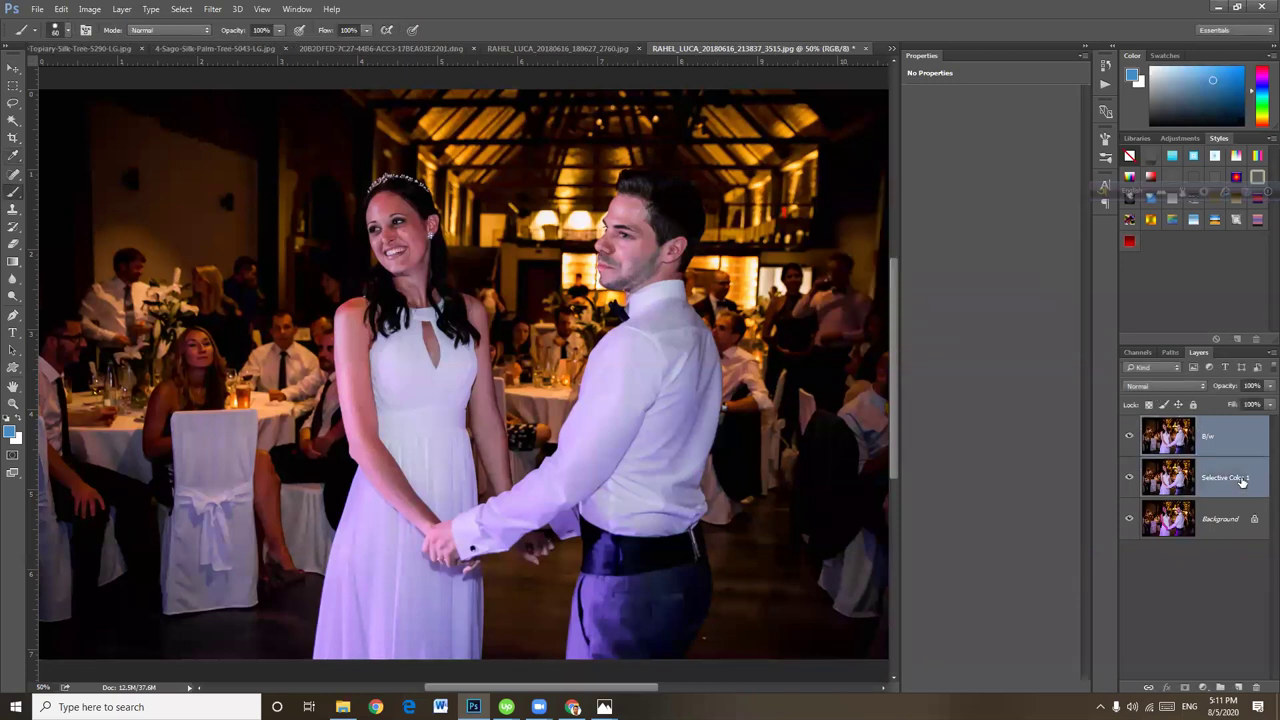
# Delete the Selective Color 1 layer and zoom in on the bride's face.
pyautogui.press('Delete')
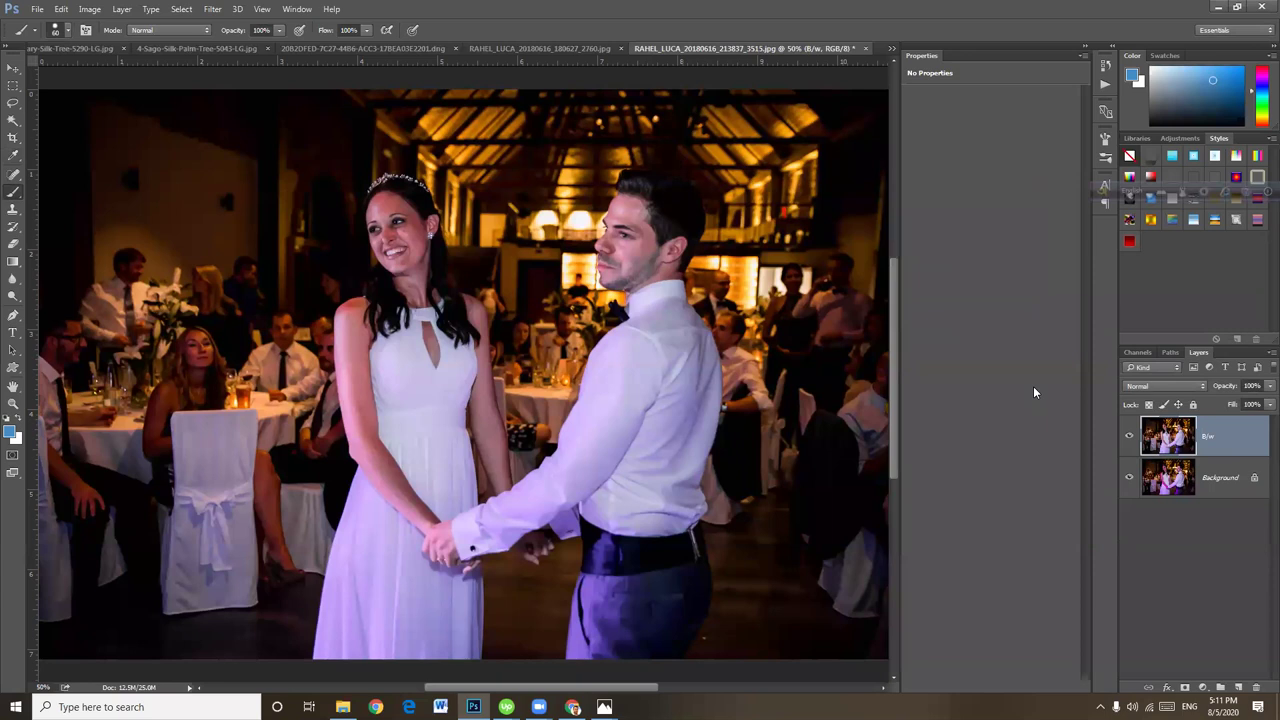
pyautogui.hotkey('ctrl', '+')
pyautogui.hotkey('ctrl', '+')
pyautogui.hotkey('ctrl', '+')
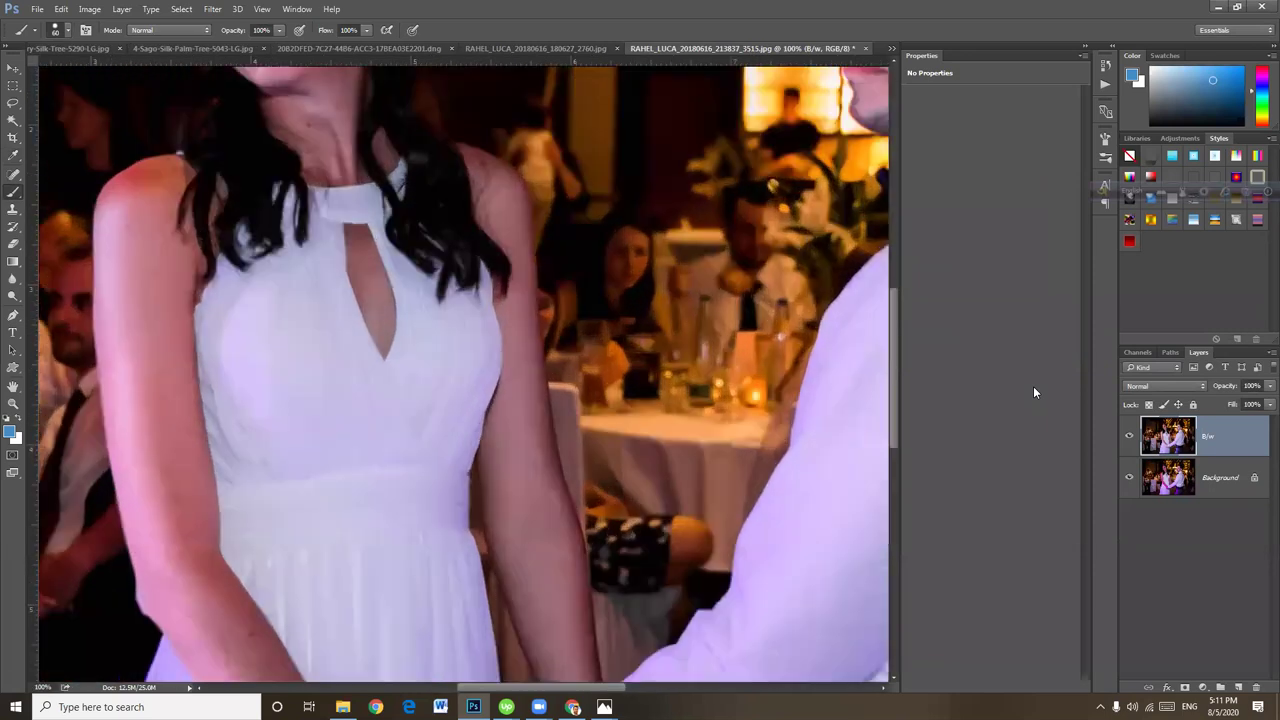
pyautogui.hotkey('ctrl', '+')
pyautogui.moveTo(330, 90); pyautogui.dragTo(761, 366)
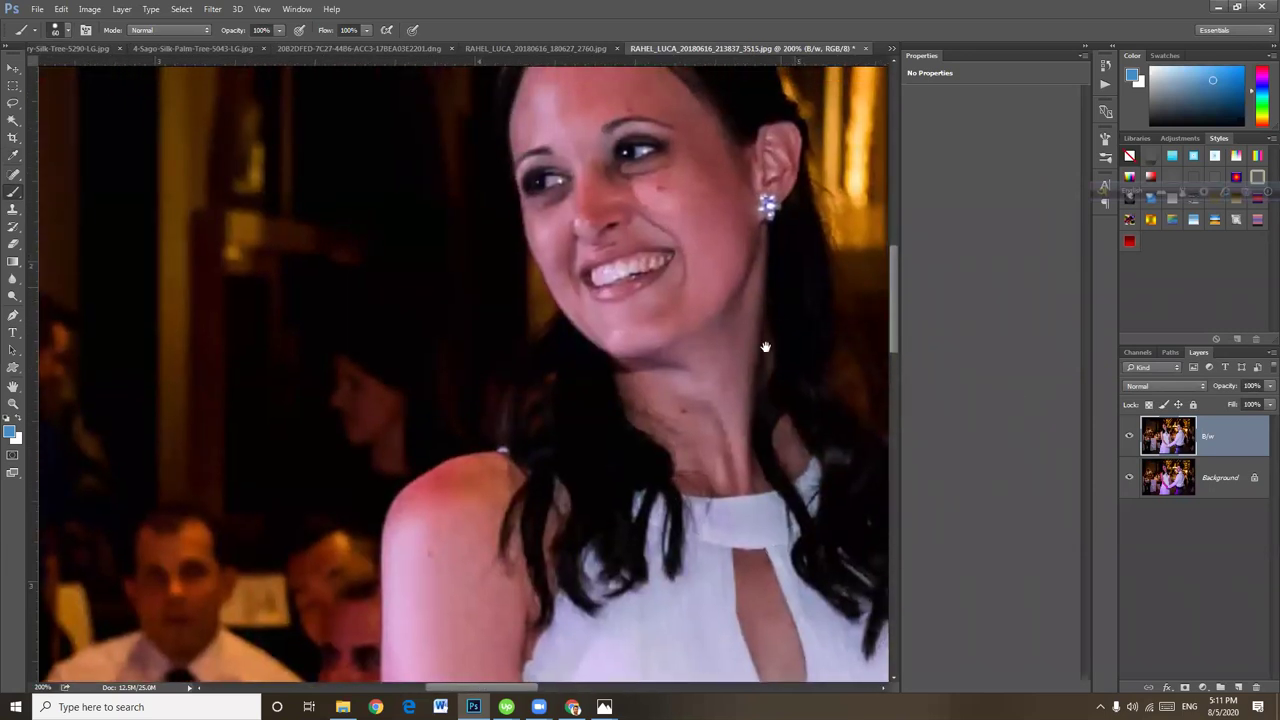
# Remove the spot on the bride's cheek with the Spot Healing Brush, then zoom back out.
pyautogui.click(12, 209)
pyautogui.click(14, 176)
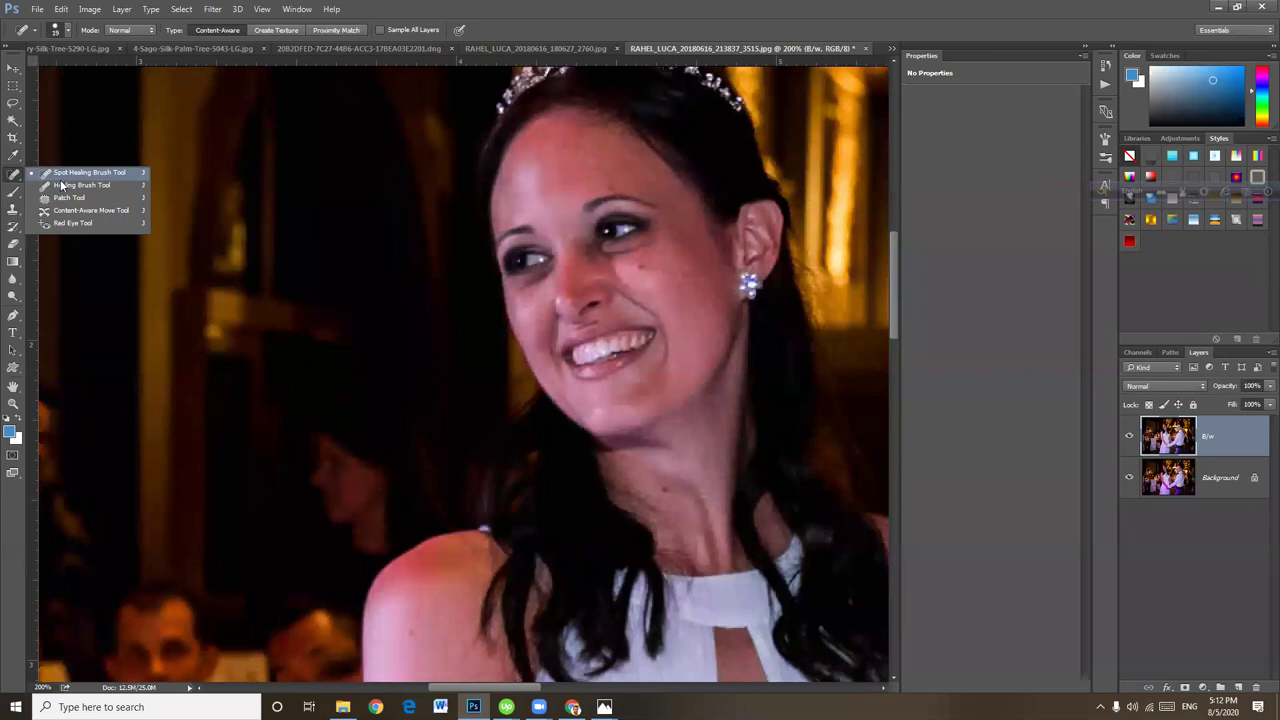
pyautogui.click(80, 172)
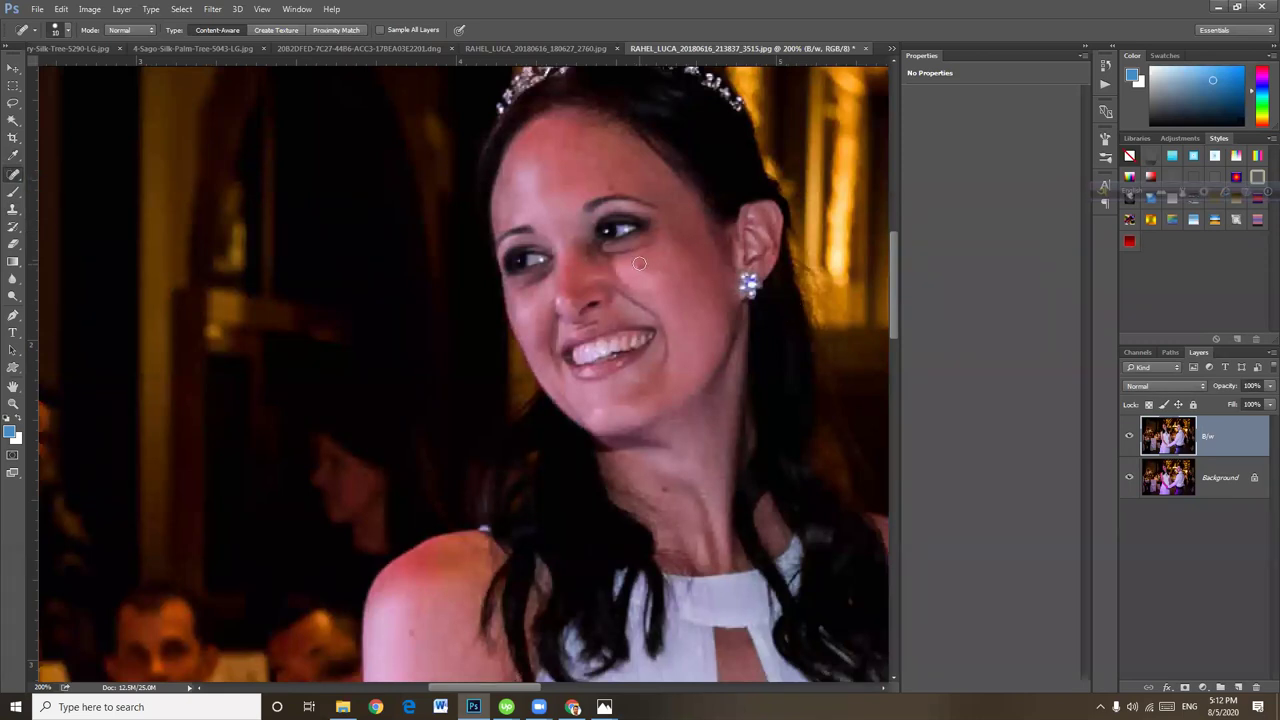
pyautogui.moveTo(640, 266); pyautogui.dragTo(652, 267)
pyautogui.hotkey('ctrl', '-')
pyautogui.hotkey('ctrl', '-')
pyautogui.hotkey('ctrl', '-')
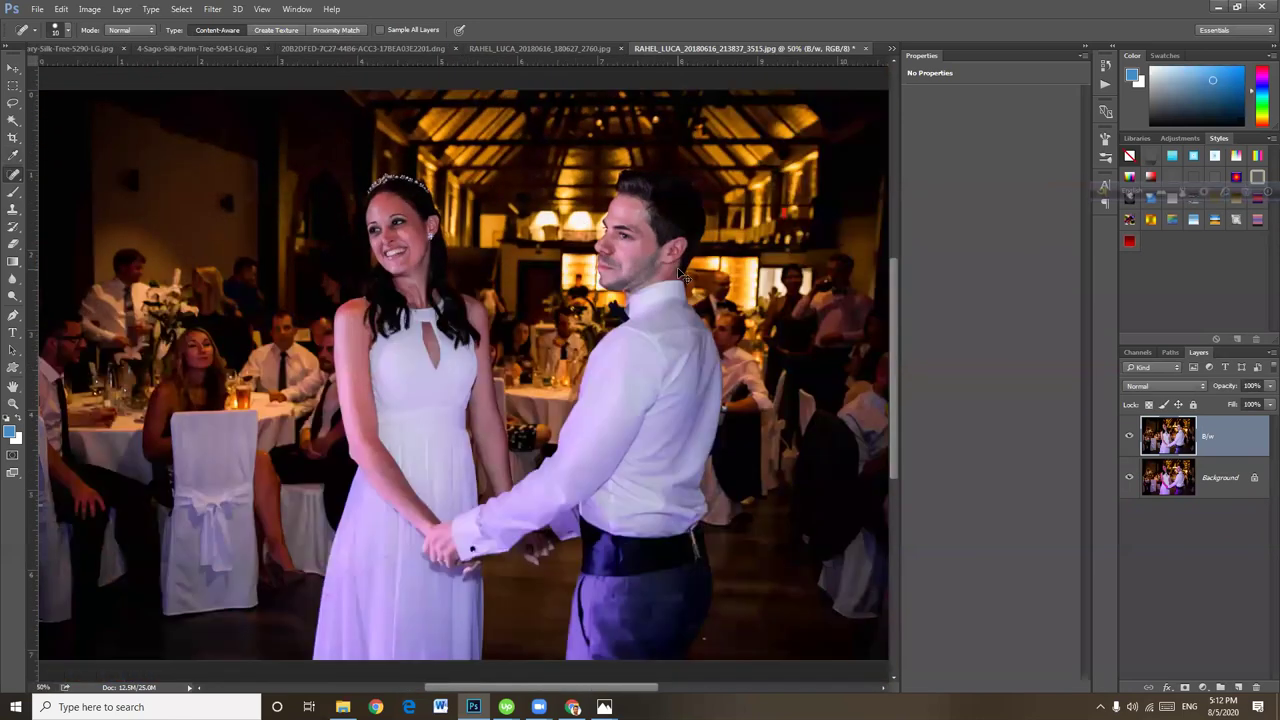
pyautogui.hotkey('ctrl', '-')
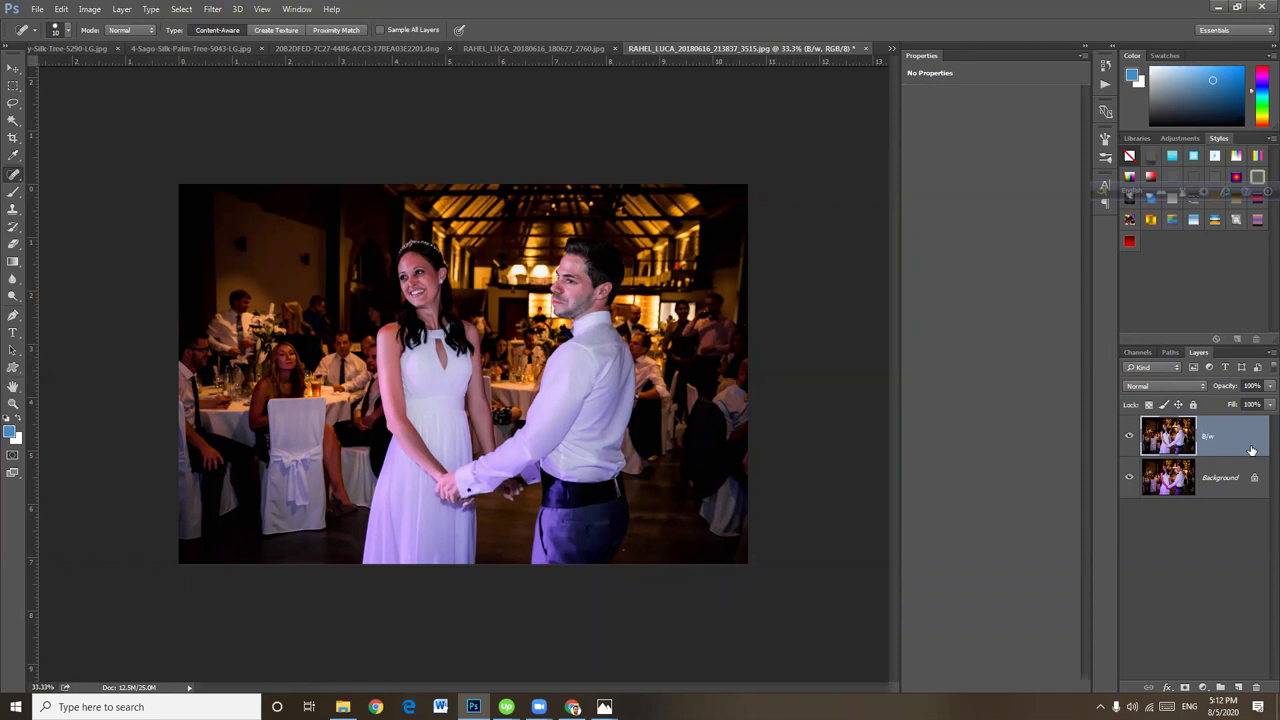
# Duplicate the B/w layer as 'B/w copy' and show the new adjustment layer list.
pyautogui.hotkey('ctrl', 'k')
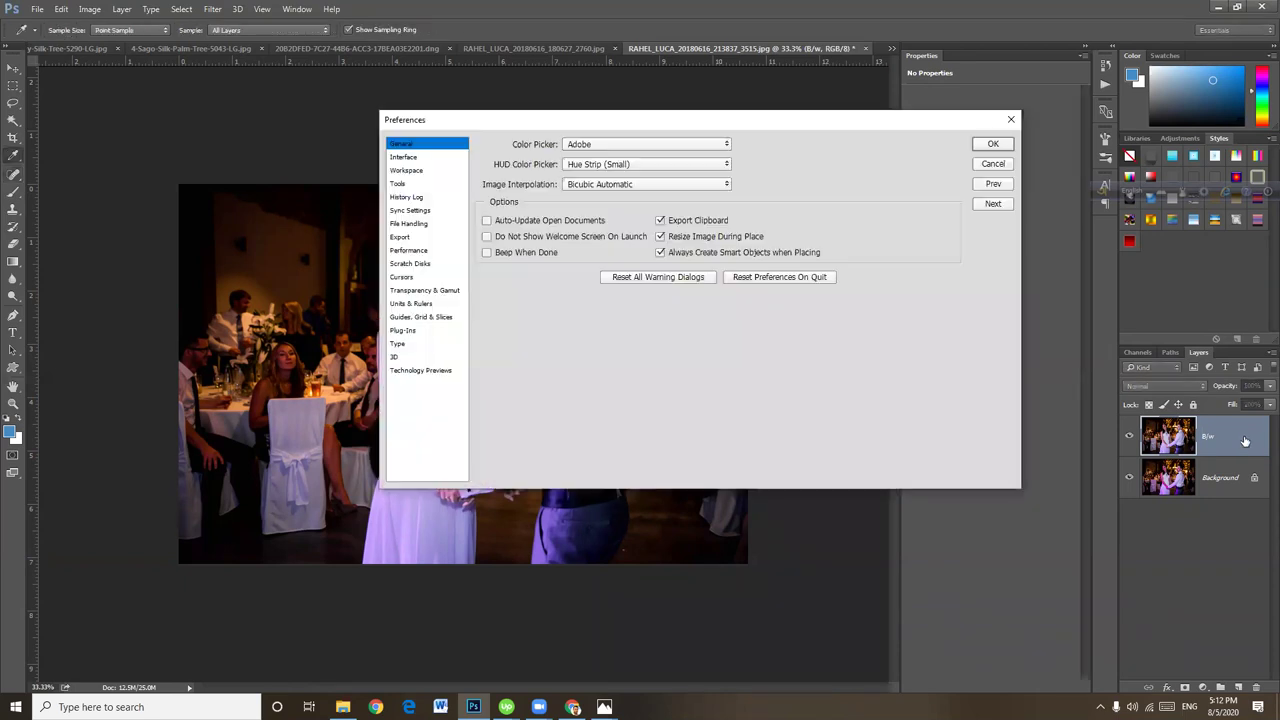
pyautogui.press('Escape')
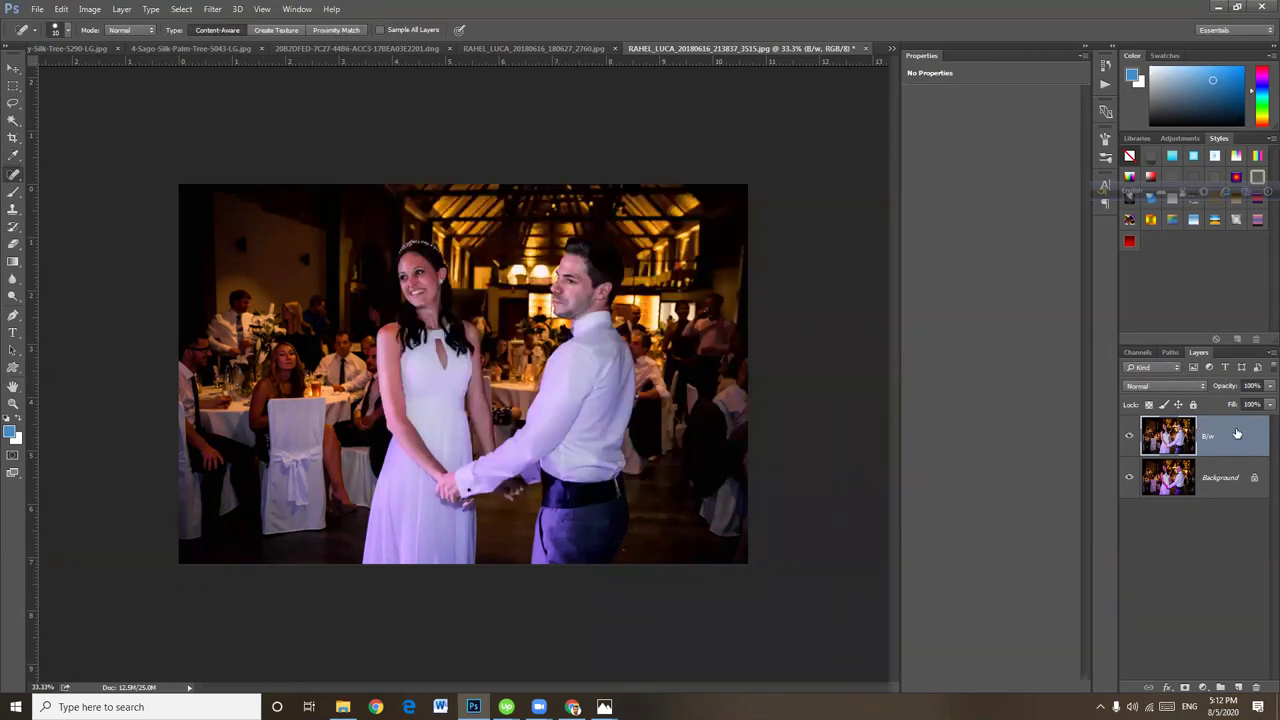
pyautogui.hotkey('ctrl', 'j')
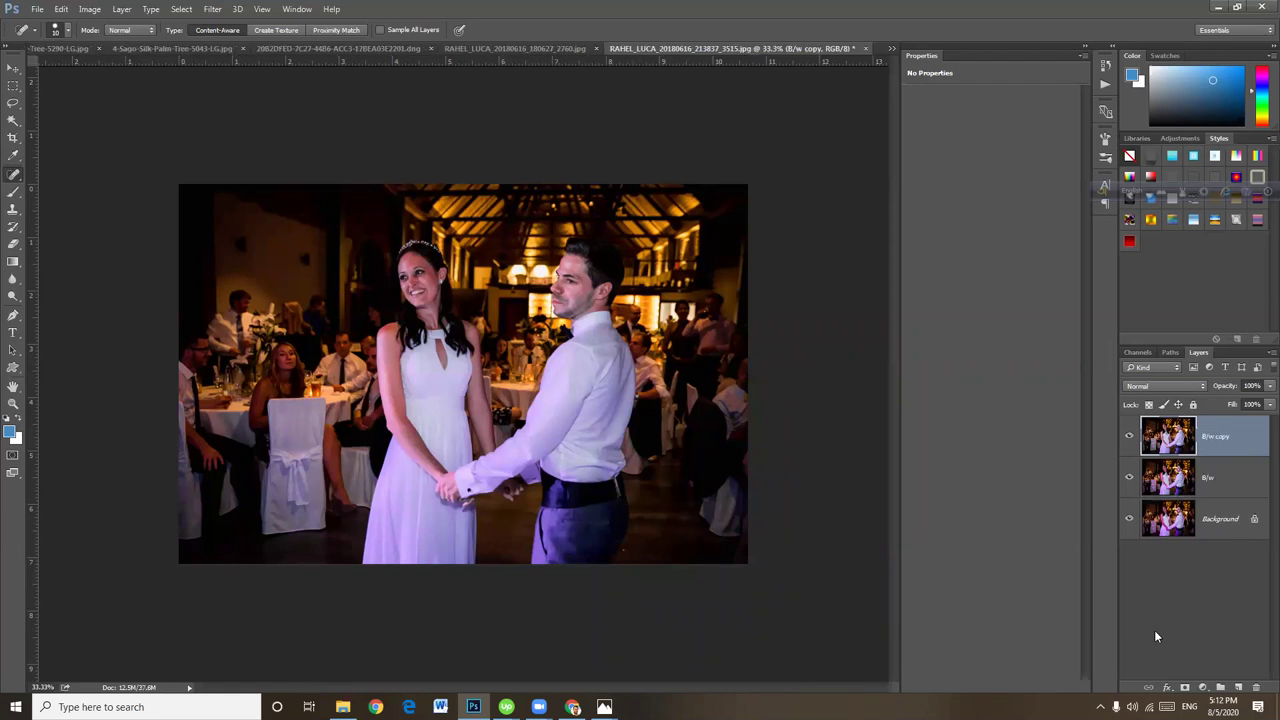
pyautogui.click(1203, 688)
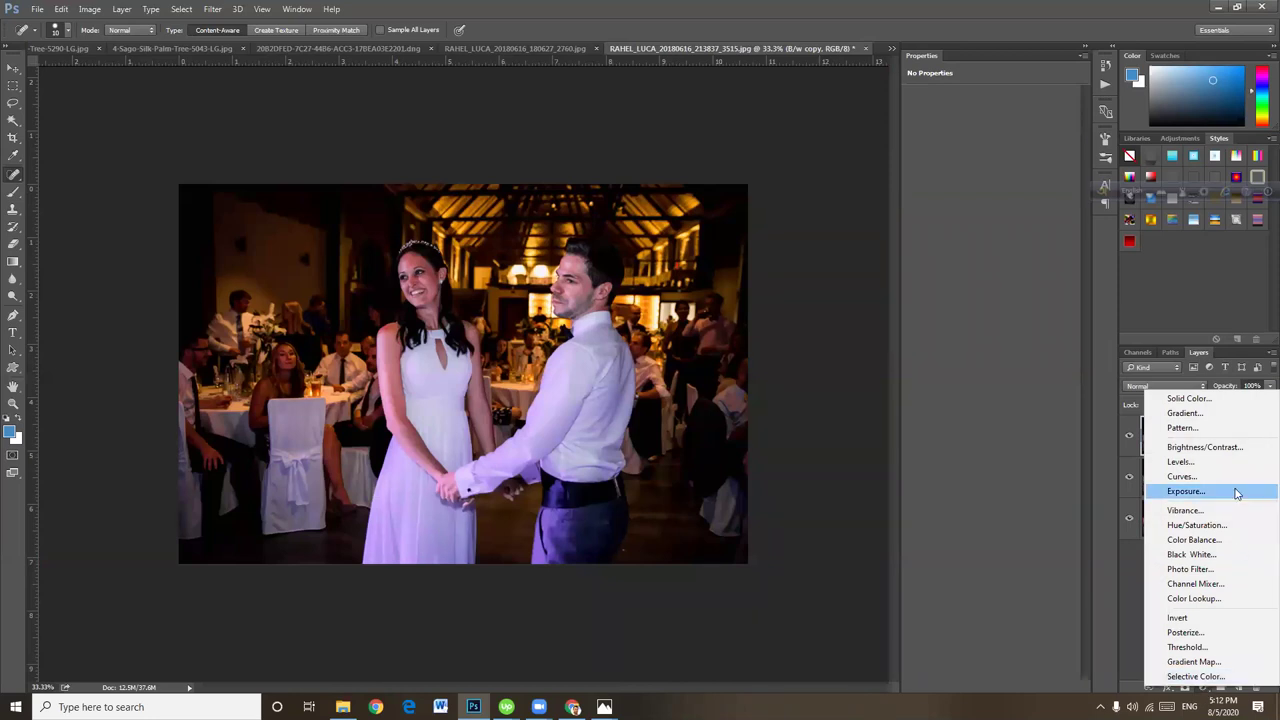
pyautogui.click(1220, 557)
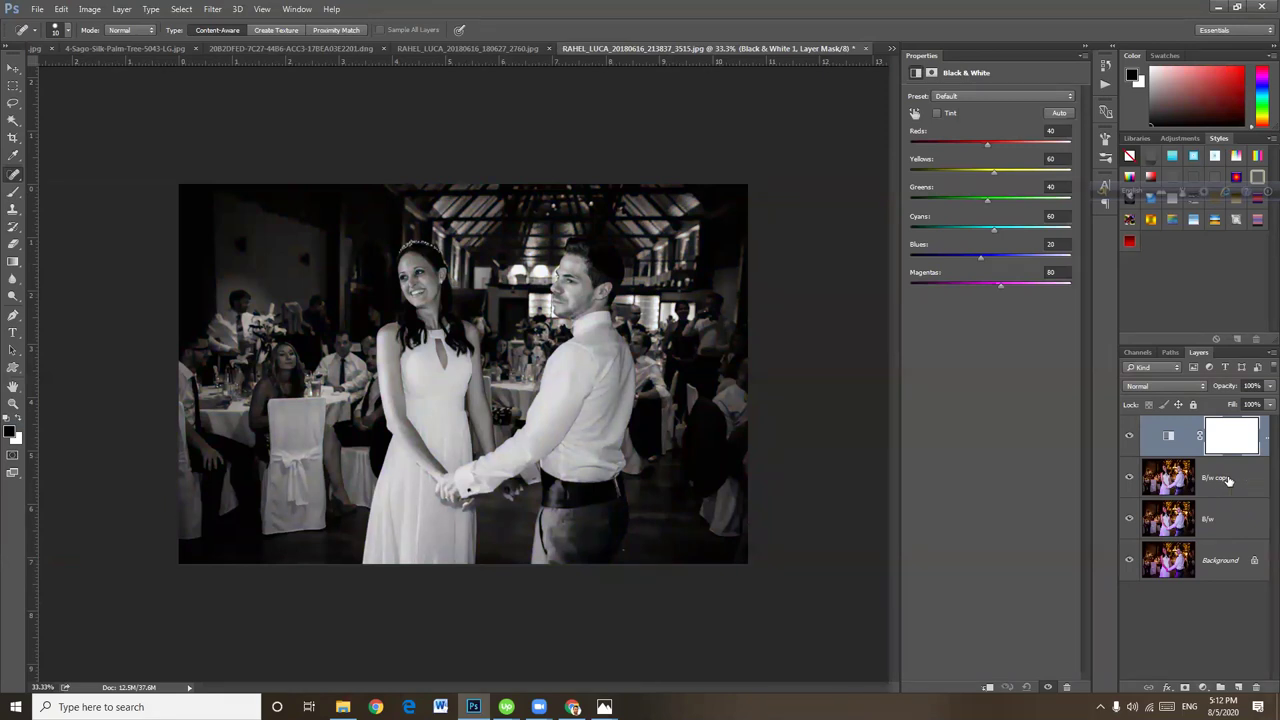
pyautogui.hotkey('ctrl', '+')
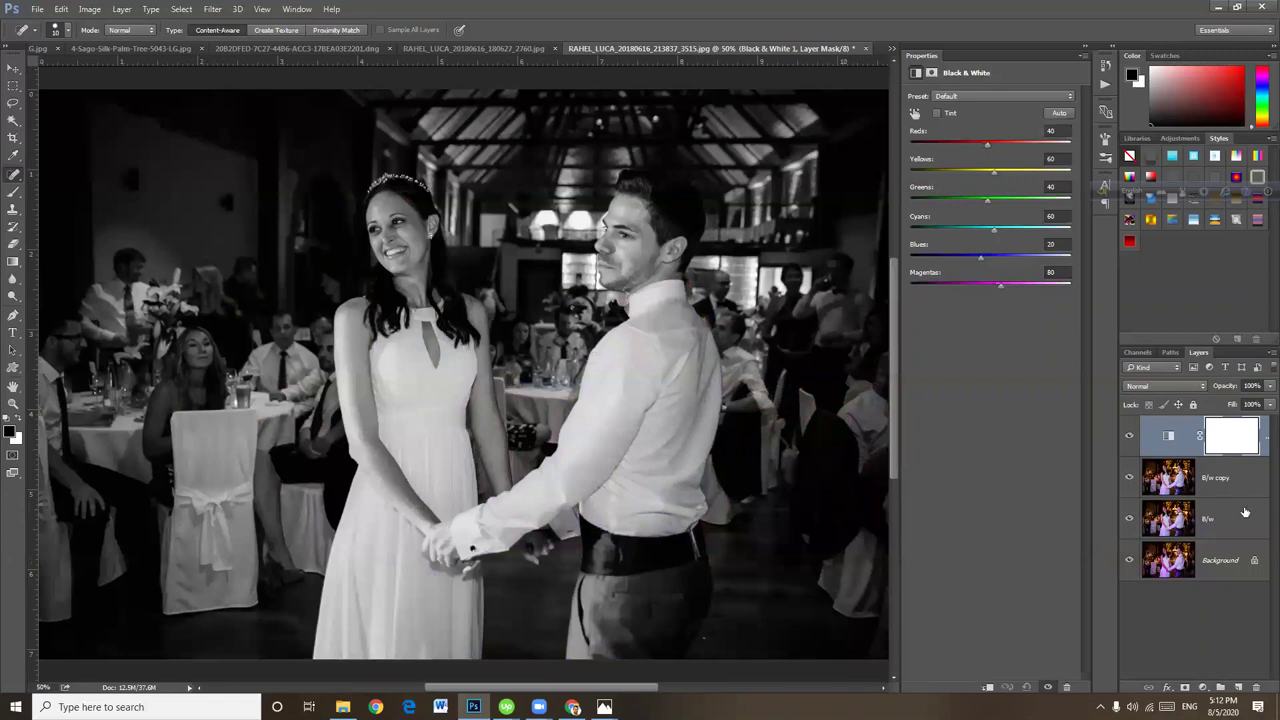
pyautogui.click(1129, 436)
pyautogui.click(1129, 436)
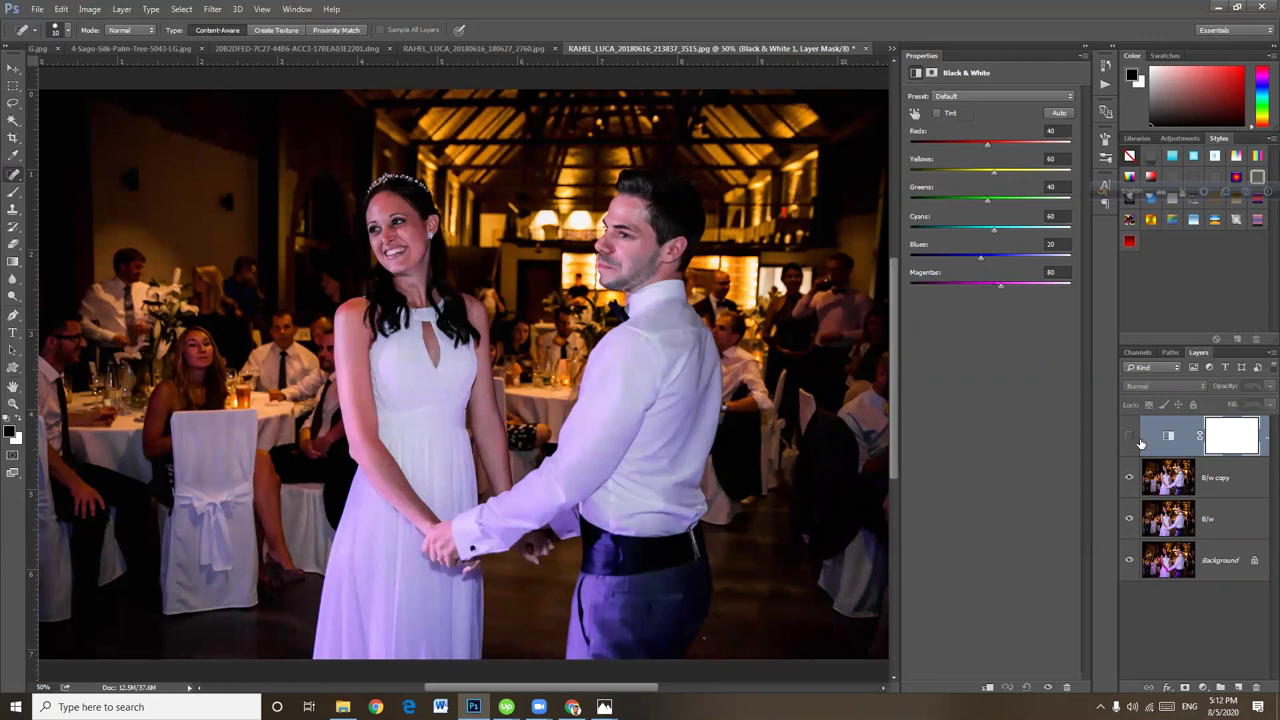
pyautogui.click(1130, 437)
pyautogui.click(1130, 437)
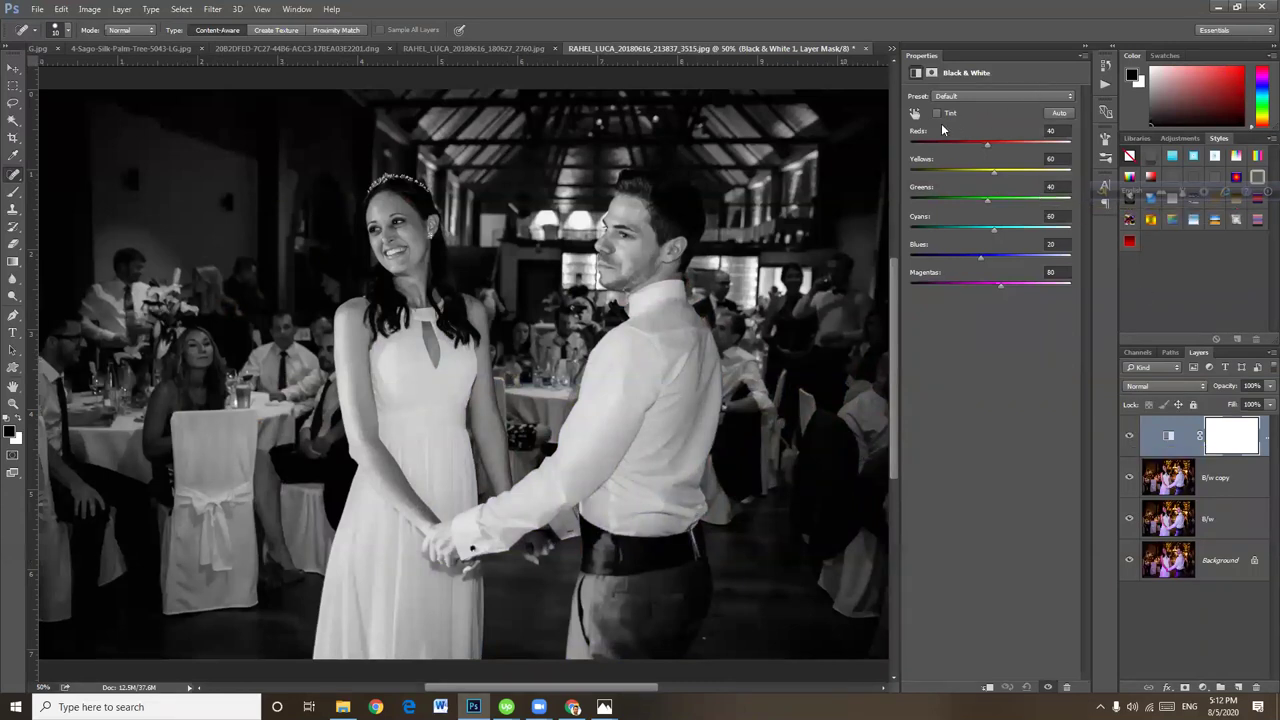
# Lower the Black & White Reds value from 40 to 5.
pyautogui.moveTo(984, 143); pyautogui.dragTo(972, 155)
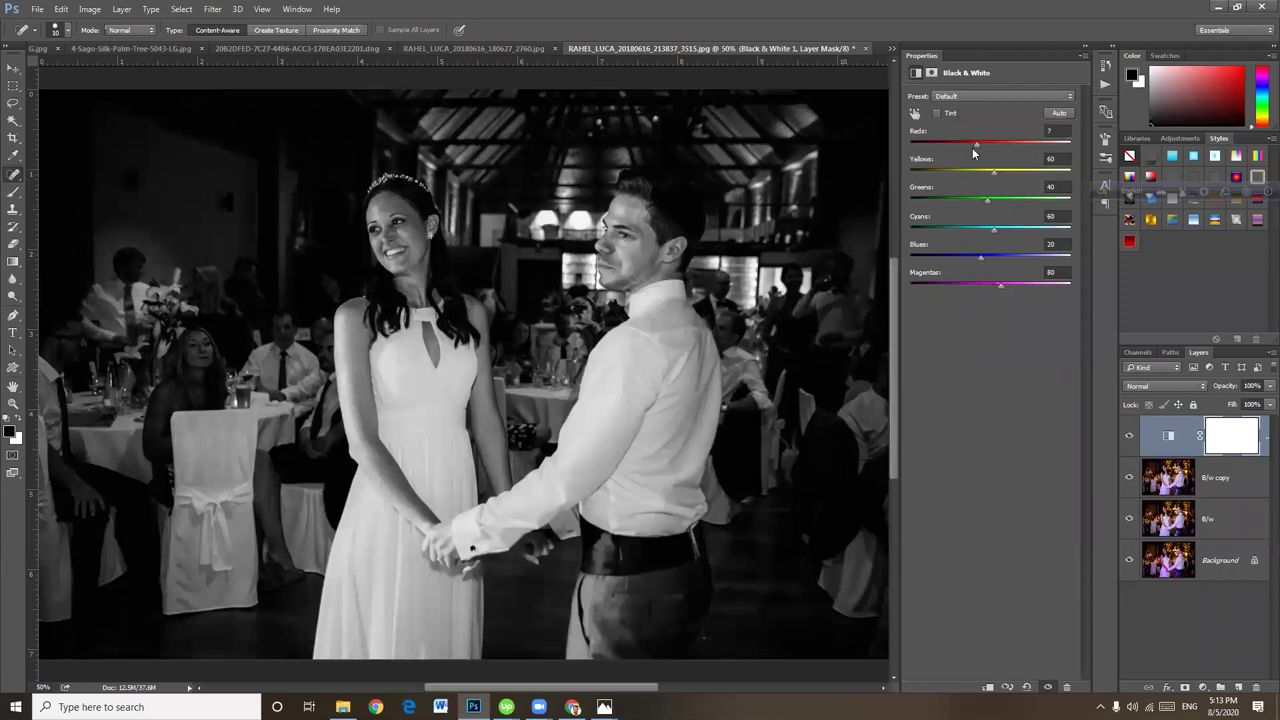
pyautogui.moveTo(976, 146); pyautogui.dragTo(976, 145)
pyautogui.click(8, 106)
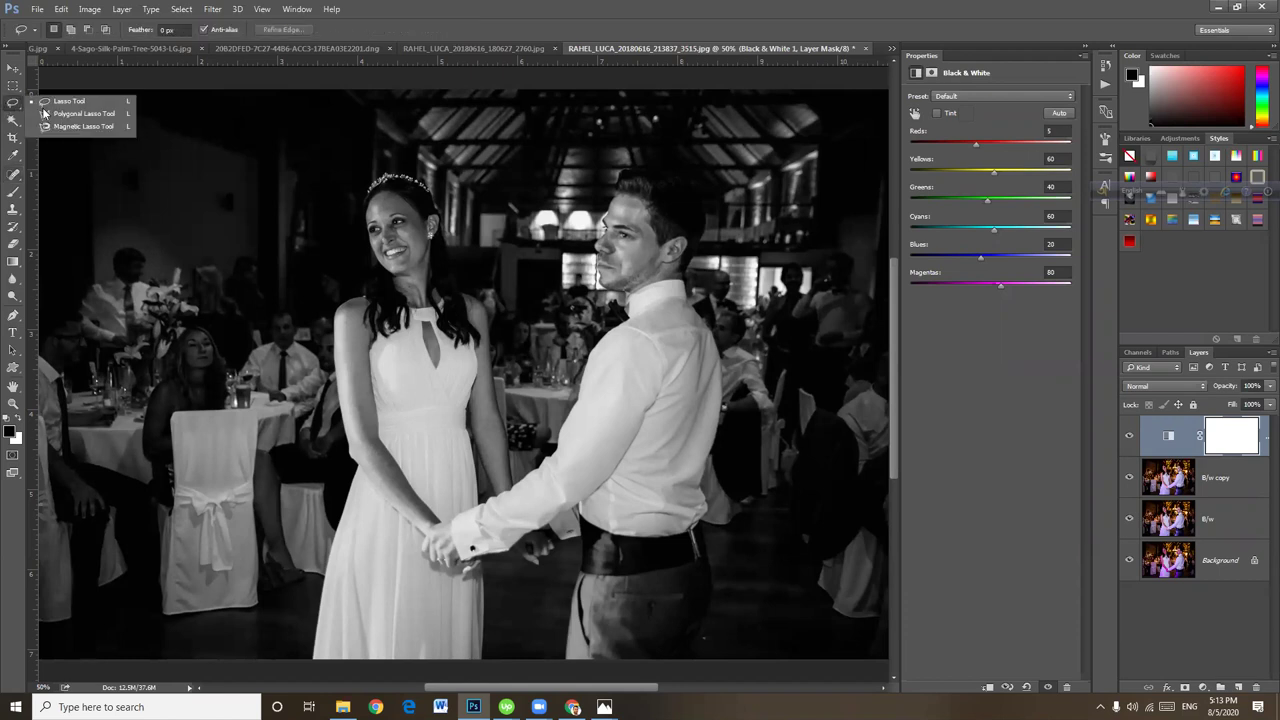
# Choose the freehand Lasso Tool and toggle the black-and-white layer to compare colour.
pyautogui.click(54, 105)
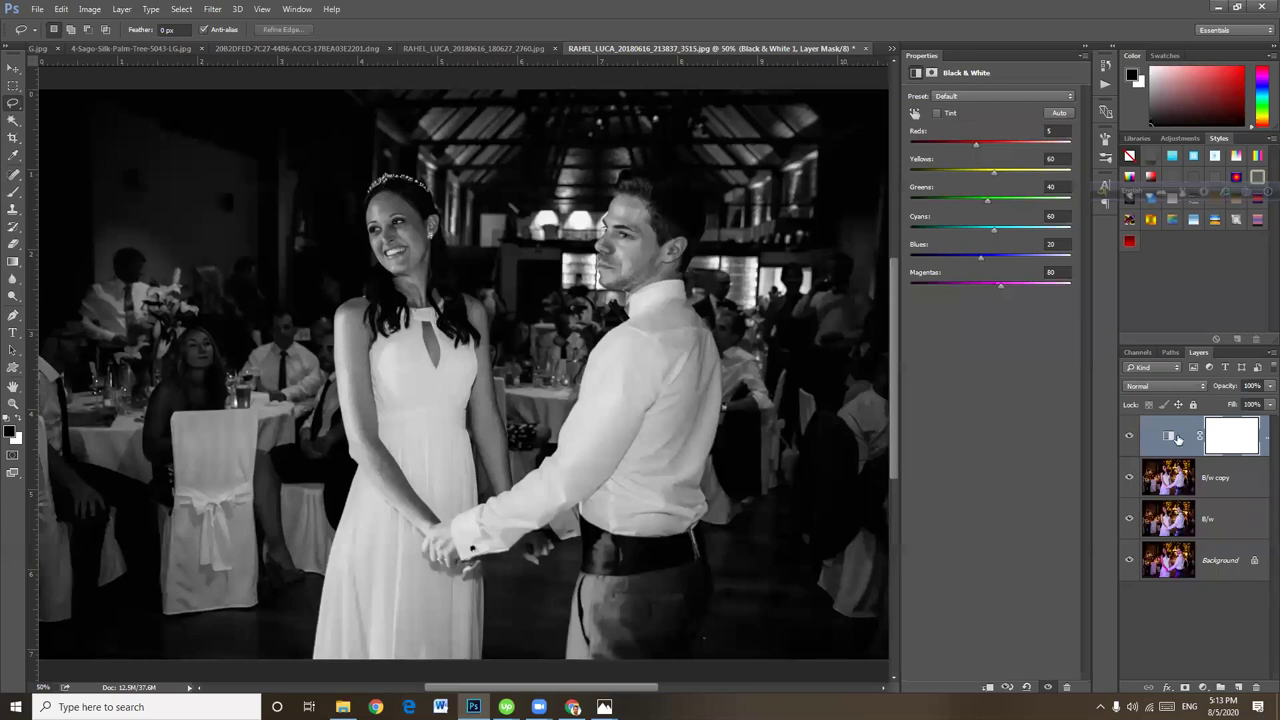
pyautogui.click(1130, 436)
pyautogui.click(1131, 437)
pyautogui.click(1131, 437)
pyautogui.click(1131, 437)
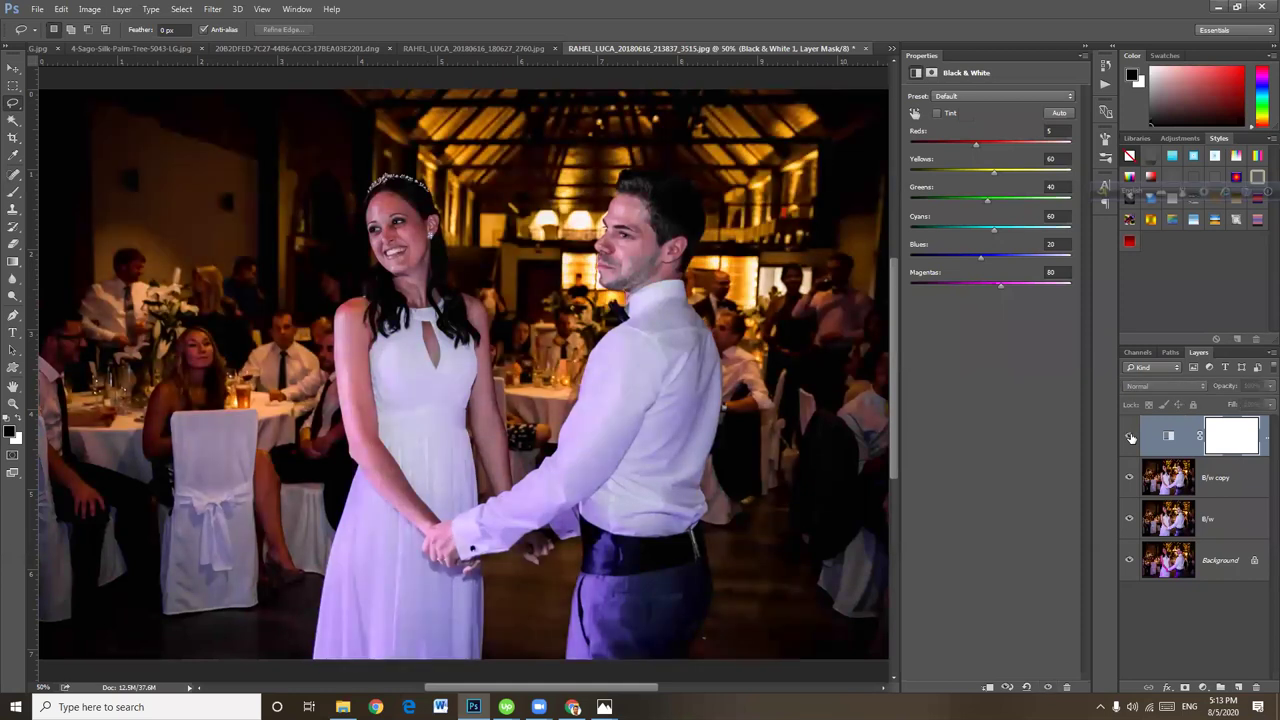
pyautogui.click(1131, 437)
# Set Feather to 30 px and lasso loosely around the bride and groom.
pyautogui.click(145, 32)
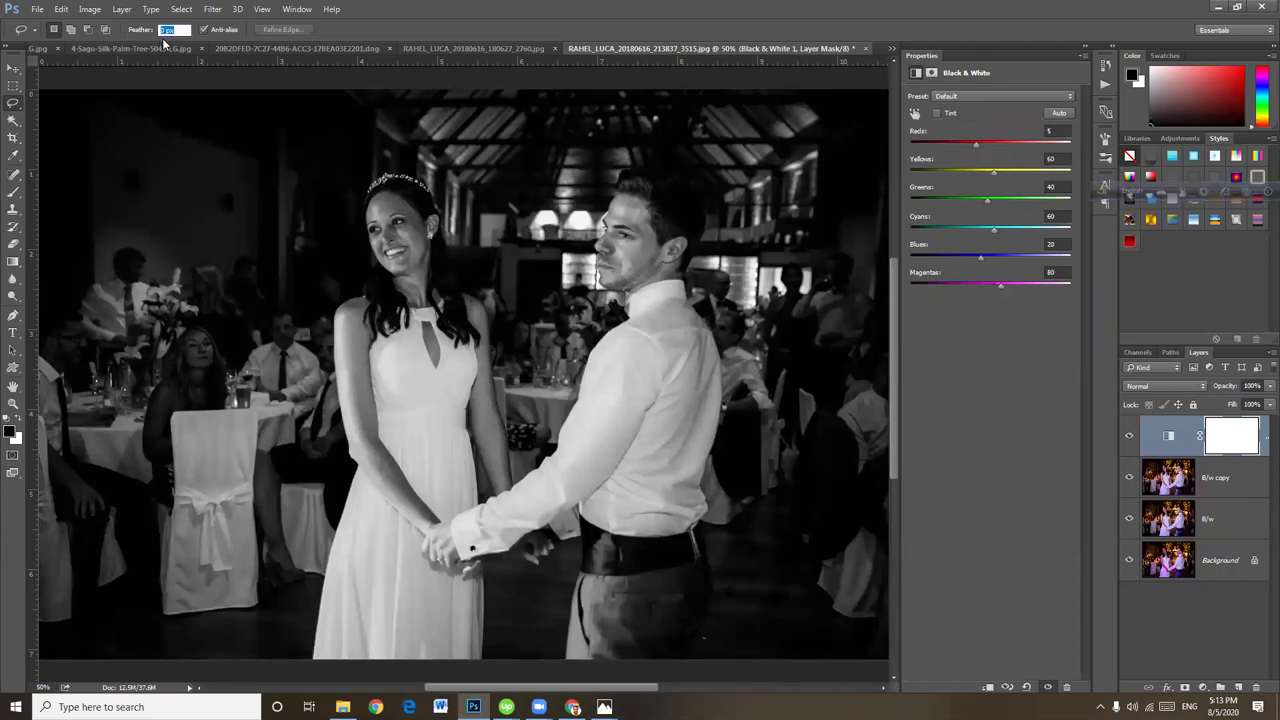
pyautogui.write('30')
pyautogui.moveTo(493, 346)
pyautogui.mouseDown()
pyautogui.moveTo(450, 272)
pyautogui.moveTo(426, 188)
pyautogui.moveTo(340, 330)
pyautogui.moveTo(362, 622)
pyautogui.moveTo(444, 646)
pyautogui.moveTo(500, 564)
pyautogui.moveTo(596, 621)
pyautogui.moveTo(688, 538)
pyautogui.moveTo(736, 378)
pyautogui.moveTo(718, 226)
pyautogui.moveTo(650, 184)
pyautogui.moveTo(600, 272)
pyautogui.moveTo(610, 365)
pyautogui.moveTo(488, 422)
pyautogui.moveTo(522, 326)
pyautogui.mouseUp()
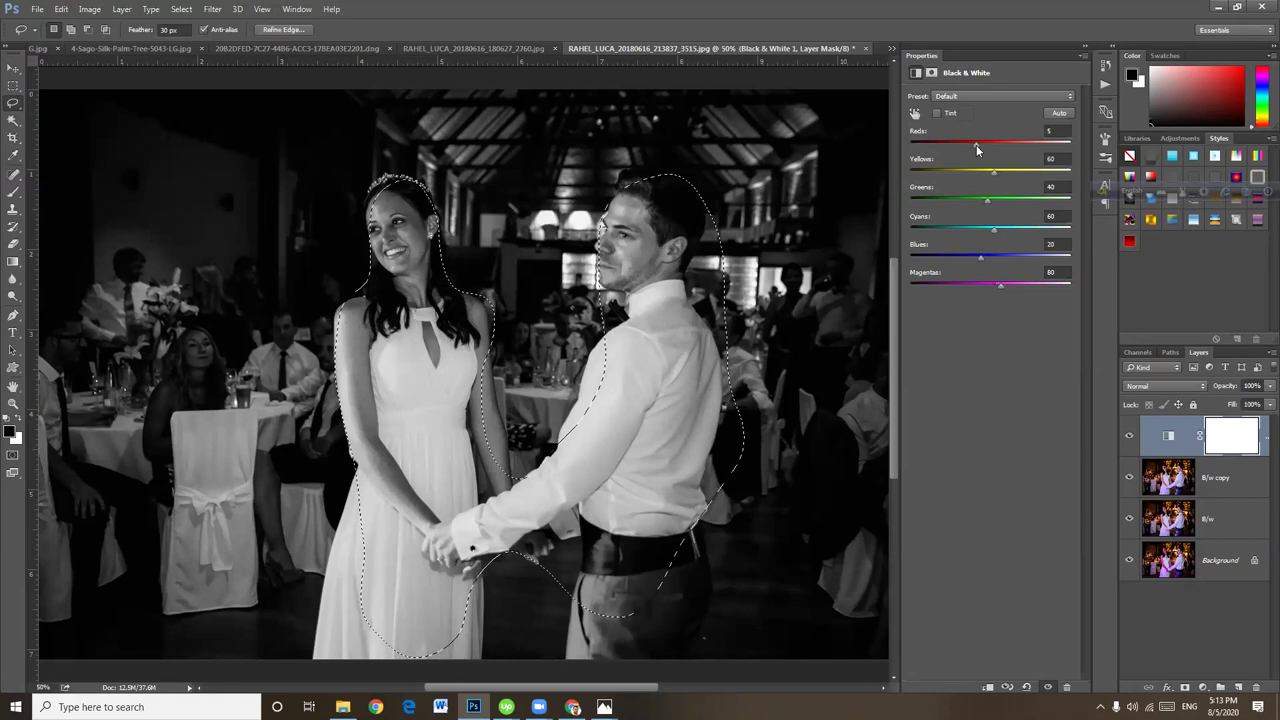
pyautogui.moveTo(976, 145); pyautogui.dragTo(982, 143)
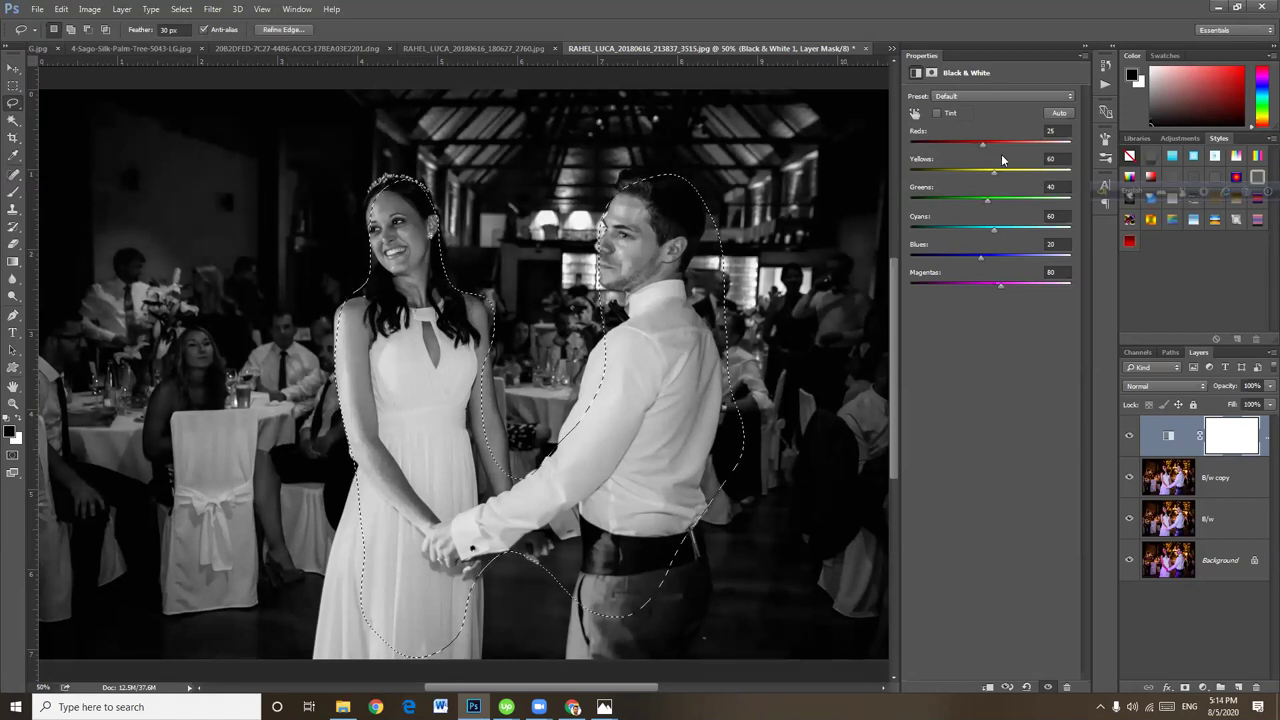
pyautogui.hotkey('ctrl', 'z')
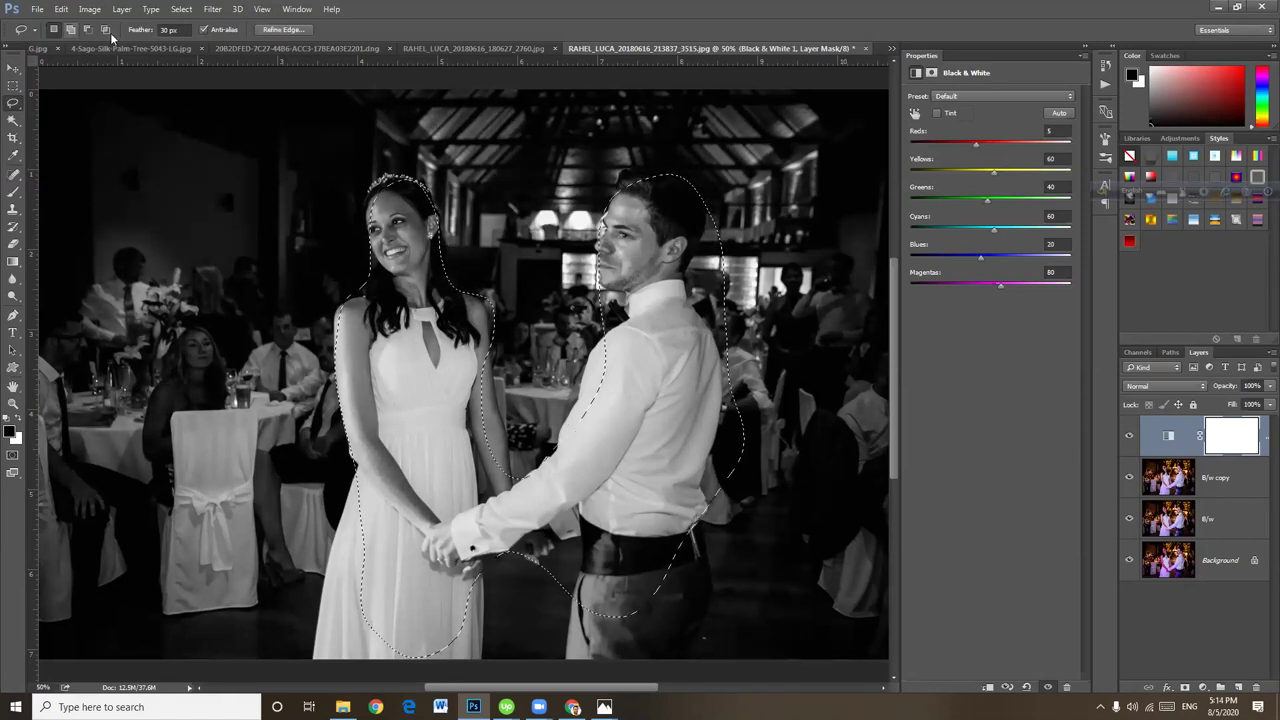
# On the B/w copy layer, raise Brightness/Contrast brightness for the selected couple.
pyautogui.click(1227, 479)
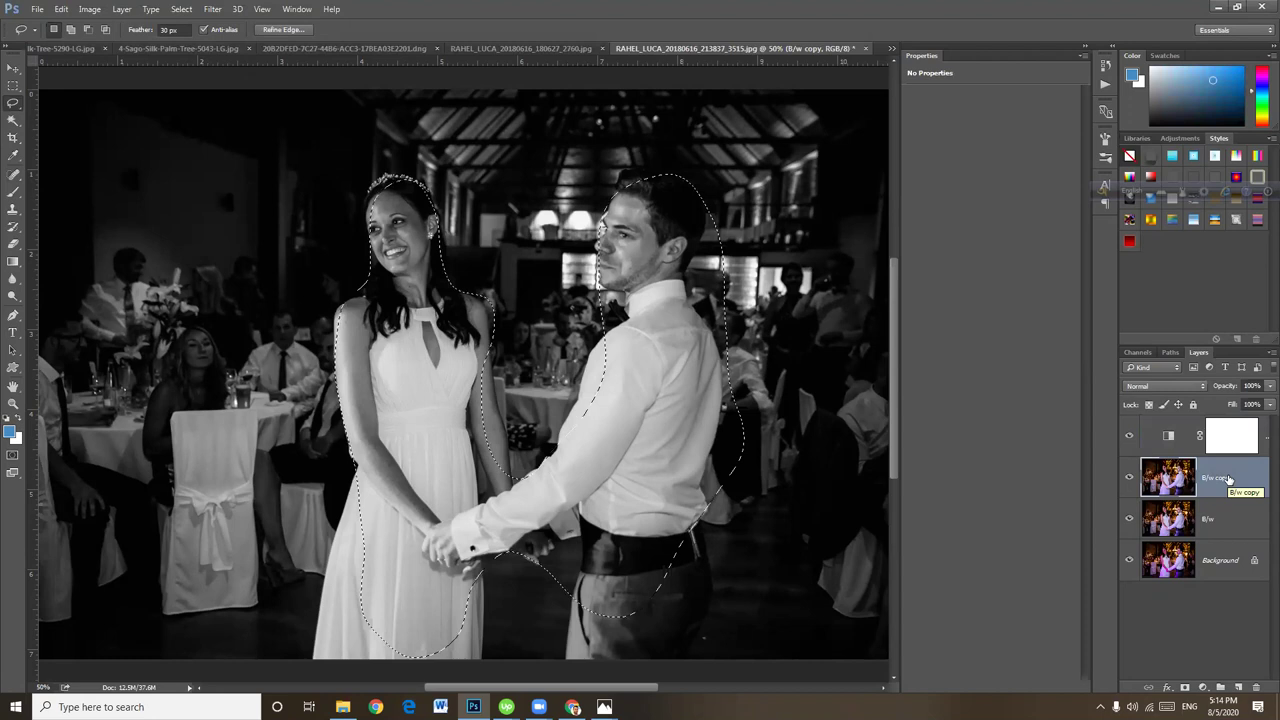
pyautogui.click(92, 12)
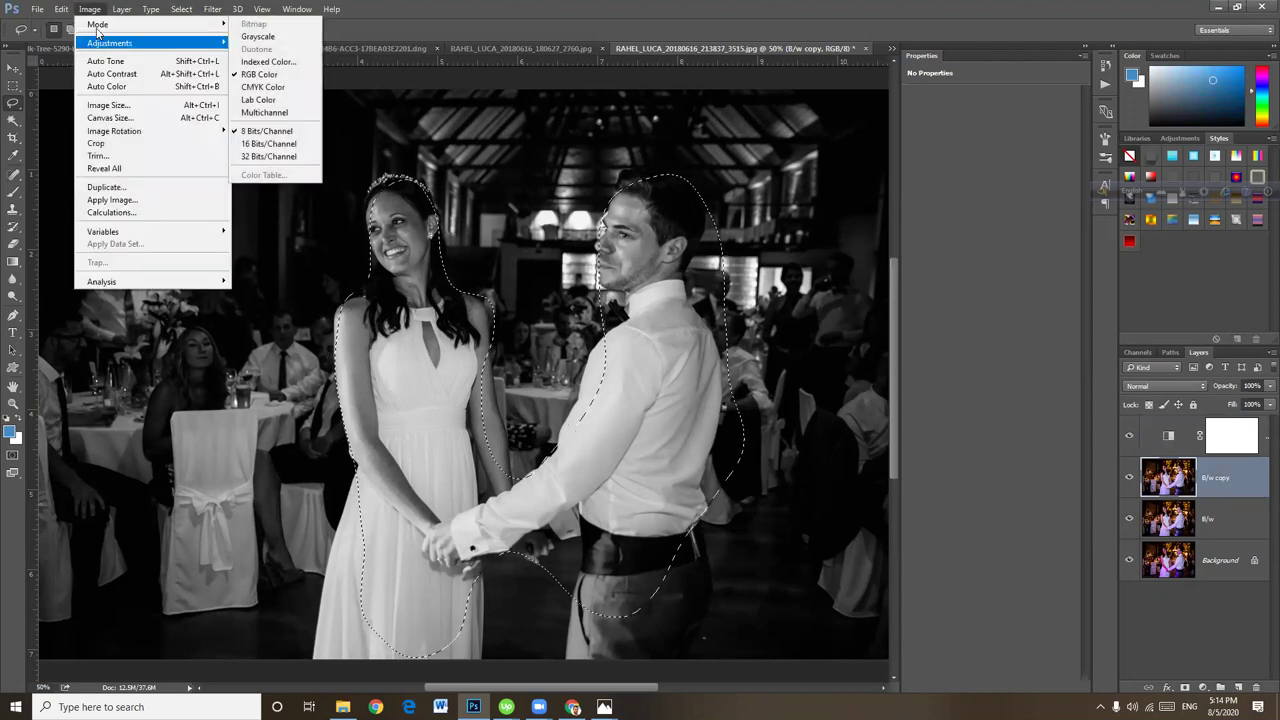
pyautogui.moveTo(110, 43)
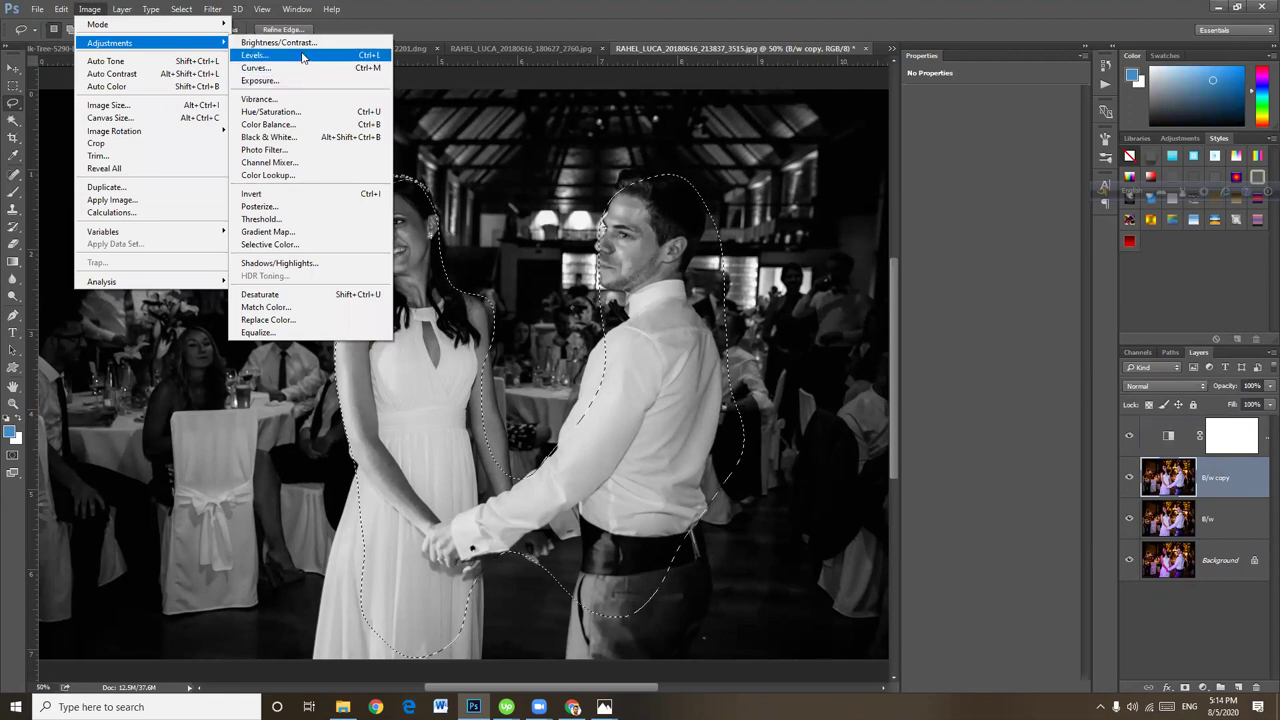
pyautogui.click(300, 43)
pyautogui.moveTo(897, 247); pyautogui.dragTo(911, 259)
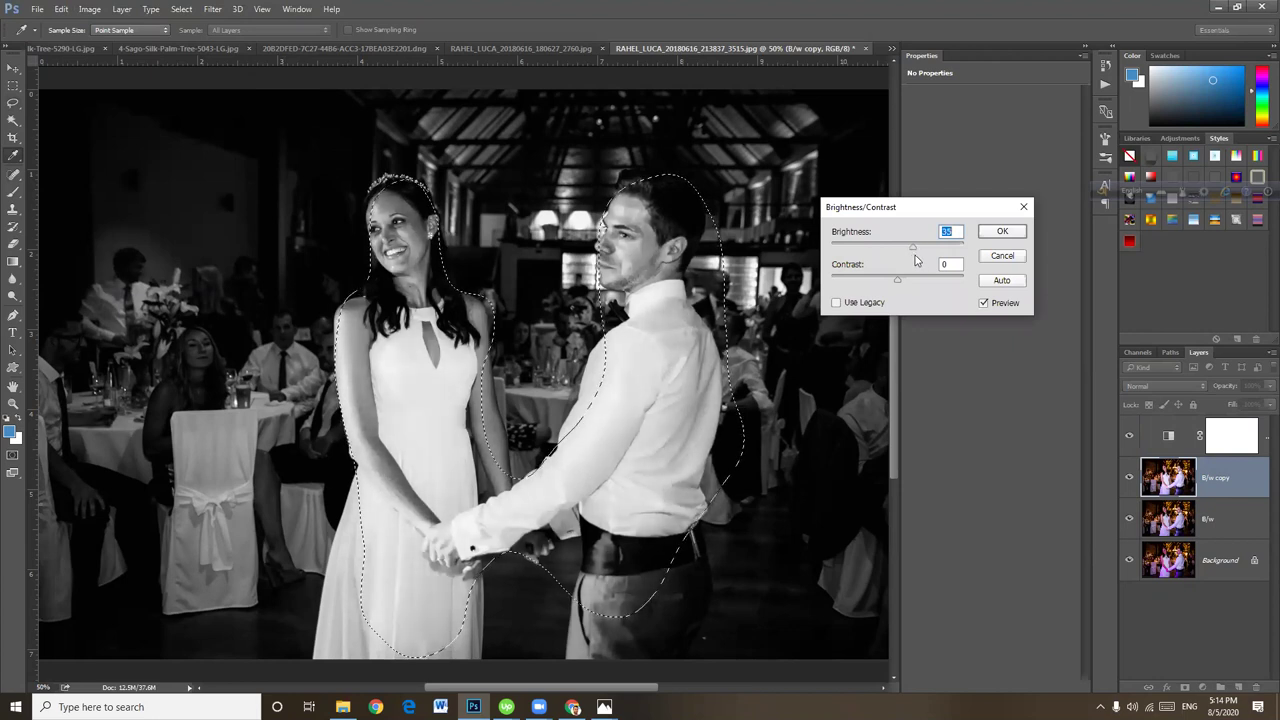
pyautogui.moveTo(911, 259); pyautogui.dragTo(913, 263)
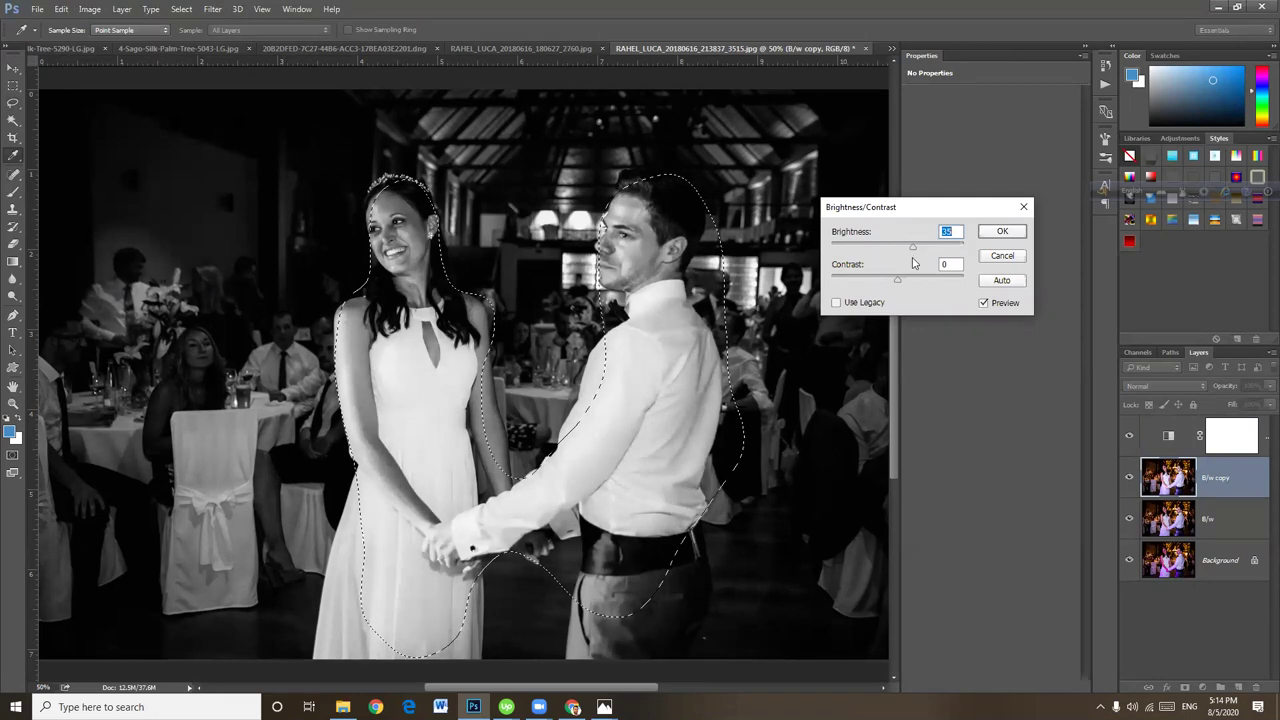
pyautogui.moveTo(913, 262); pyautogui.dragTo(911, 260)
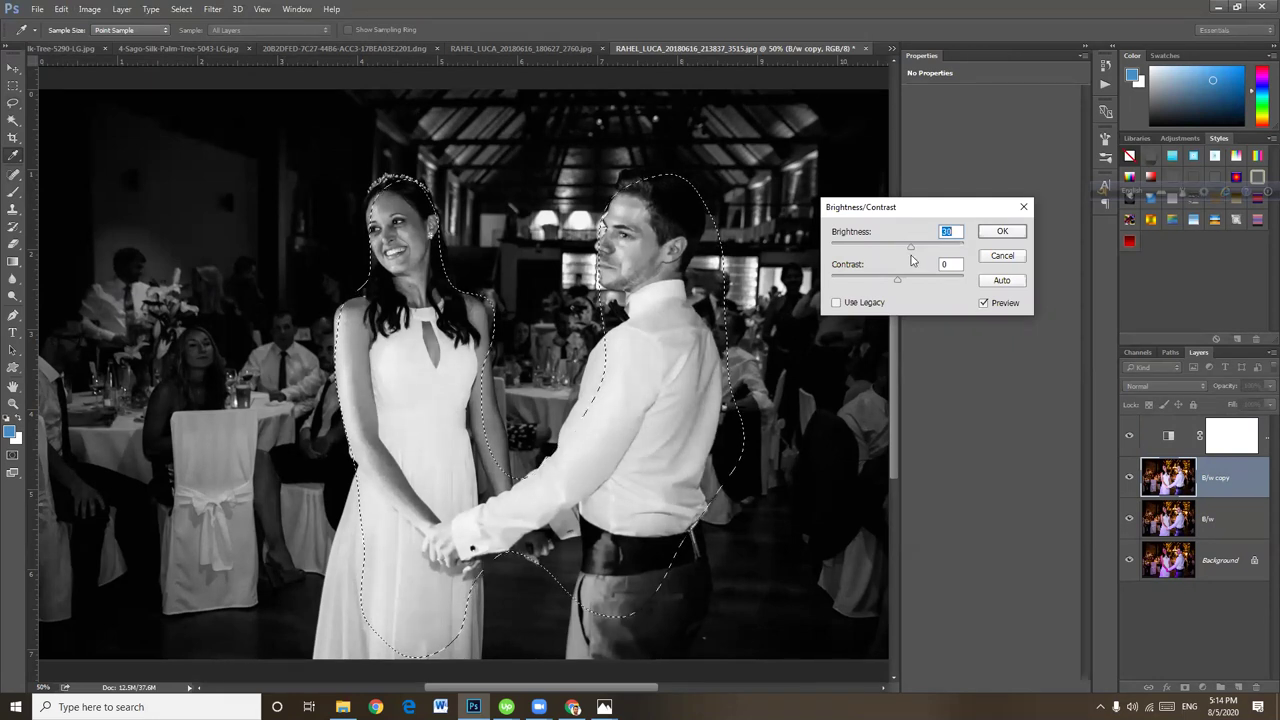
pyautogui.click(1000, 231)
# Lasso the bride's head and face and brighten it to about 20.
pyautogui.click(381, 259)
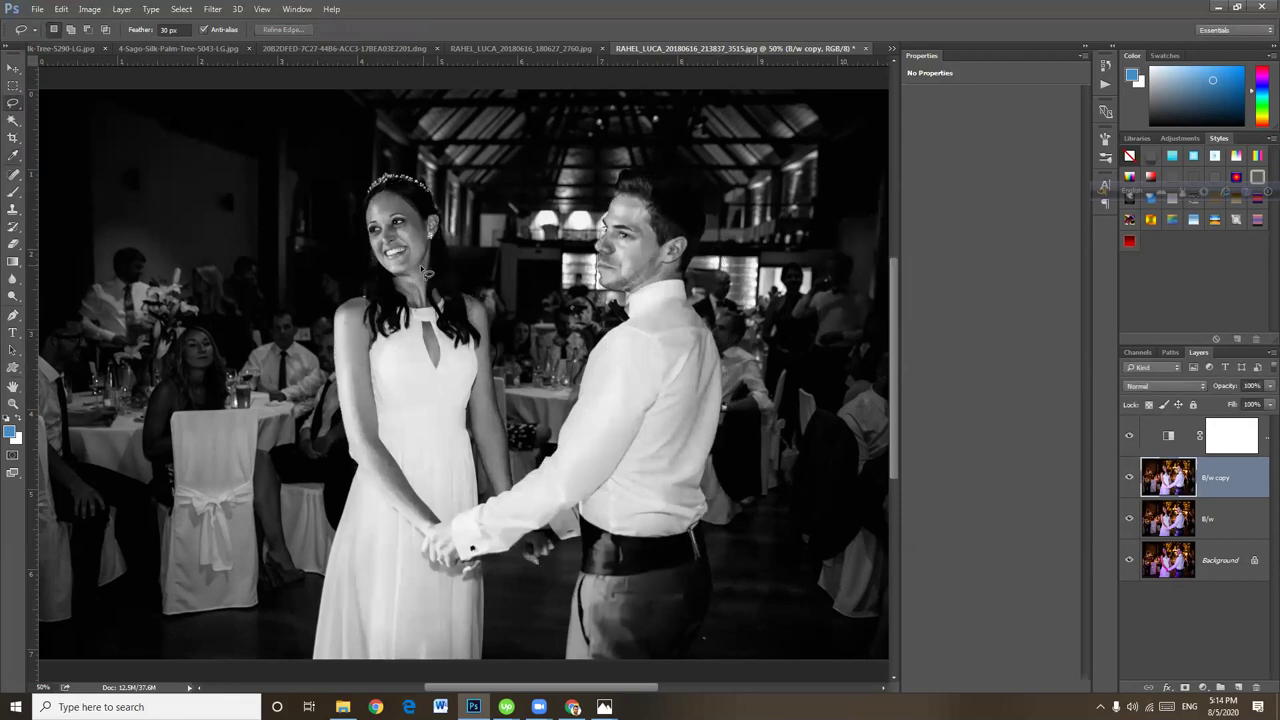
pyautogui.moveTo(423, 212)
pyautogui.mouseDown()
pyautogui.moveTo(428, 302)
pyautogui.moveTo(433, 232)
pyautogui.mouseUp()
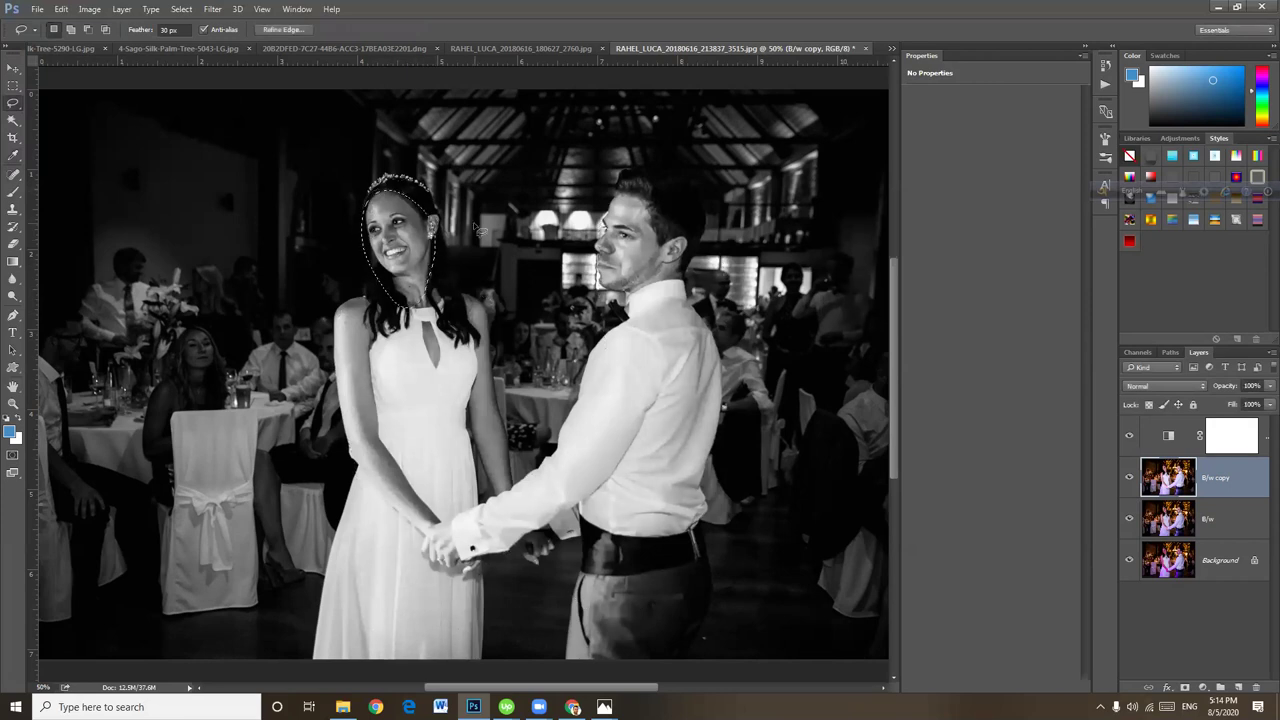
pyautogui.click(87, 11)
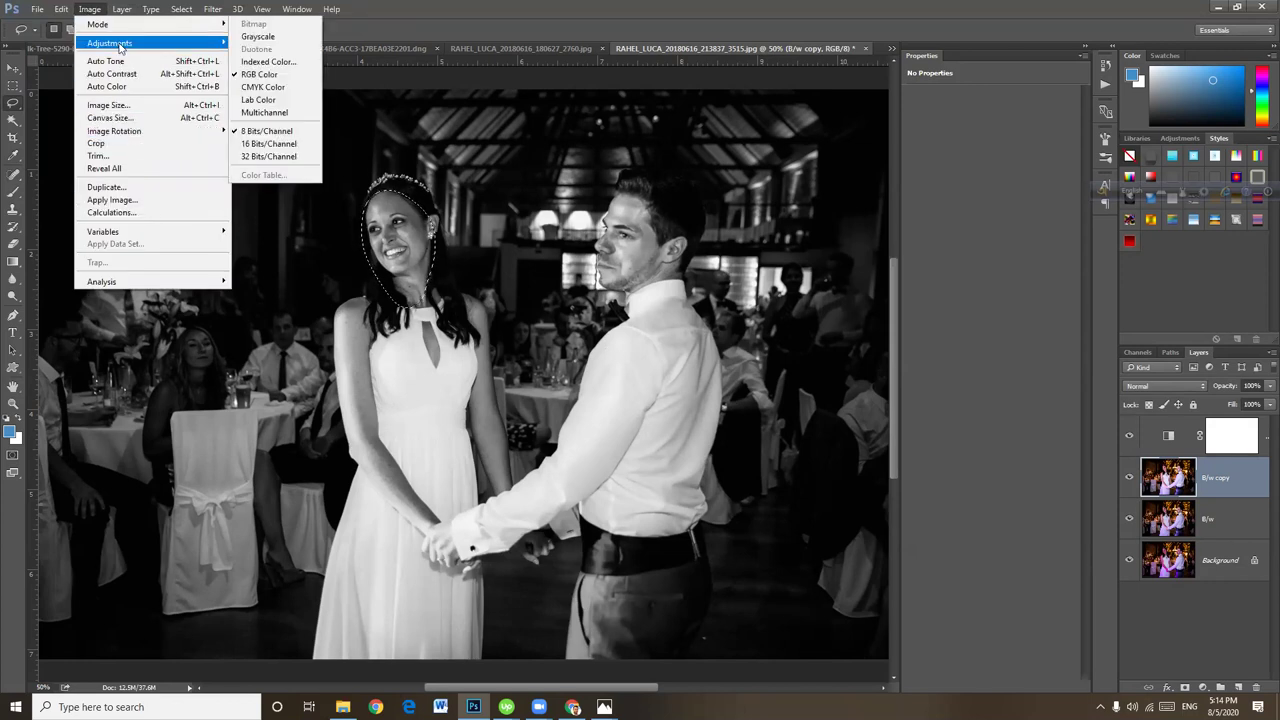
pyautogui.moveTo(110, 43)
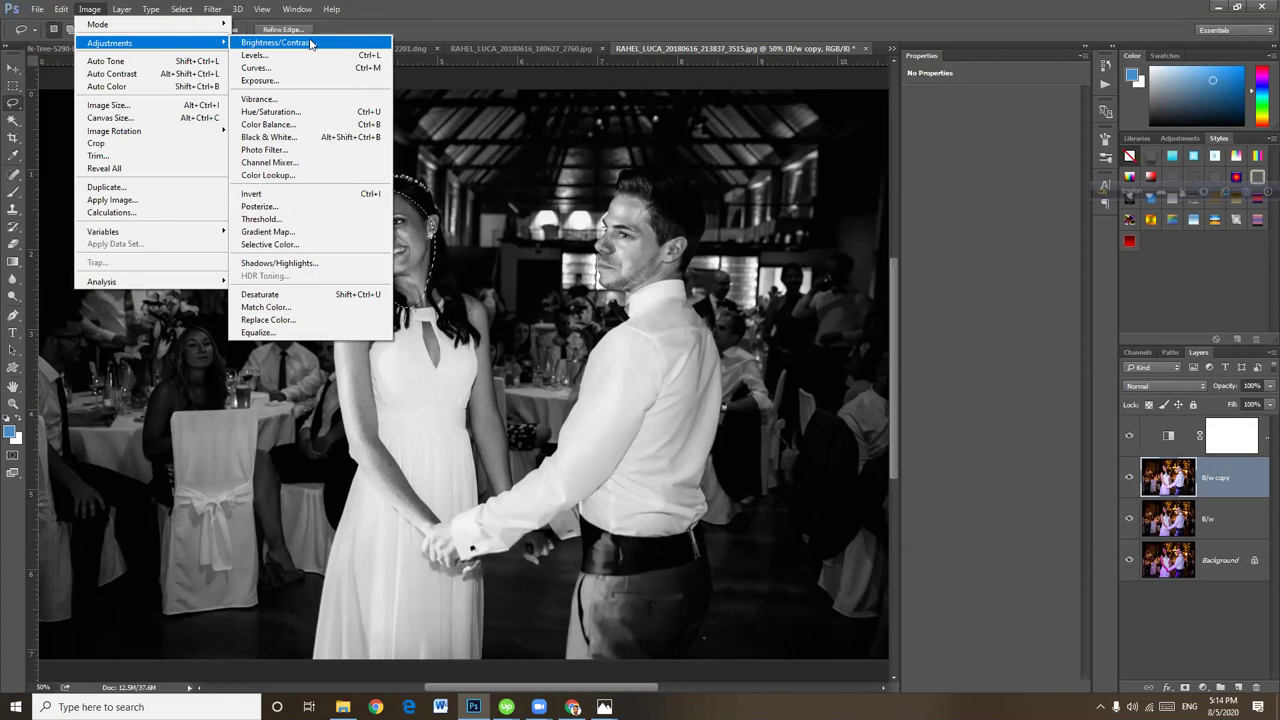
pyautogui.click(311, 44)
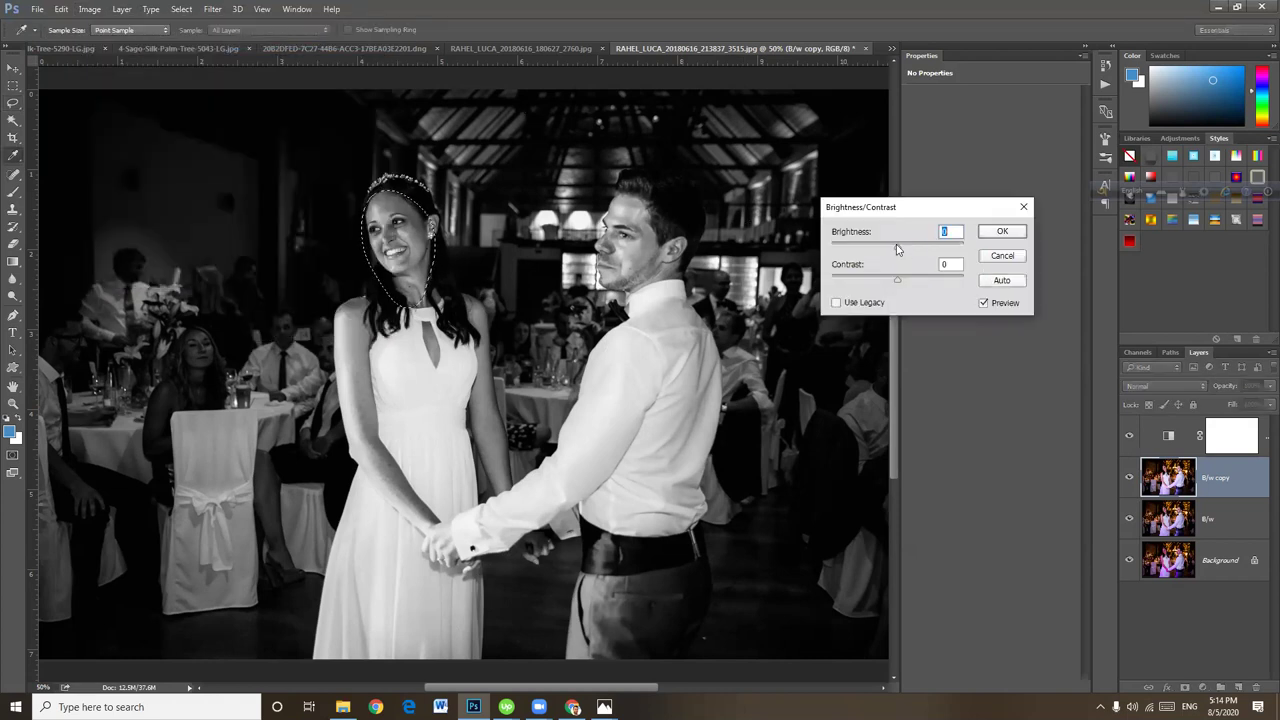
pyautogui.moveTo(898, 251); pyautogui.dragTo(906, 253)
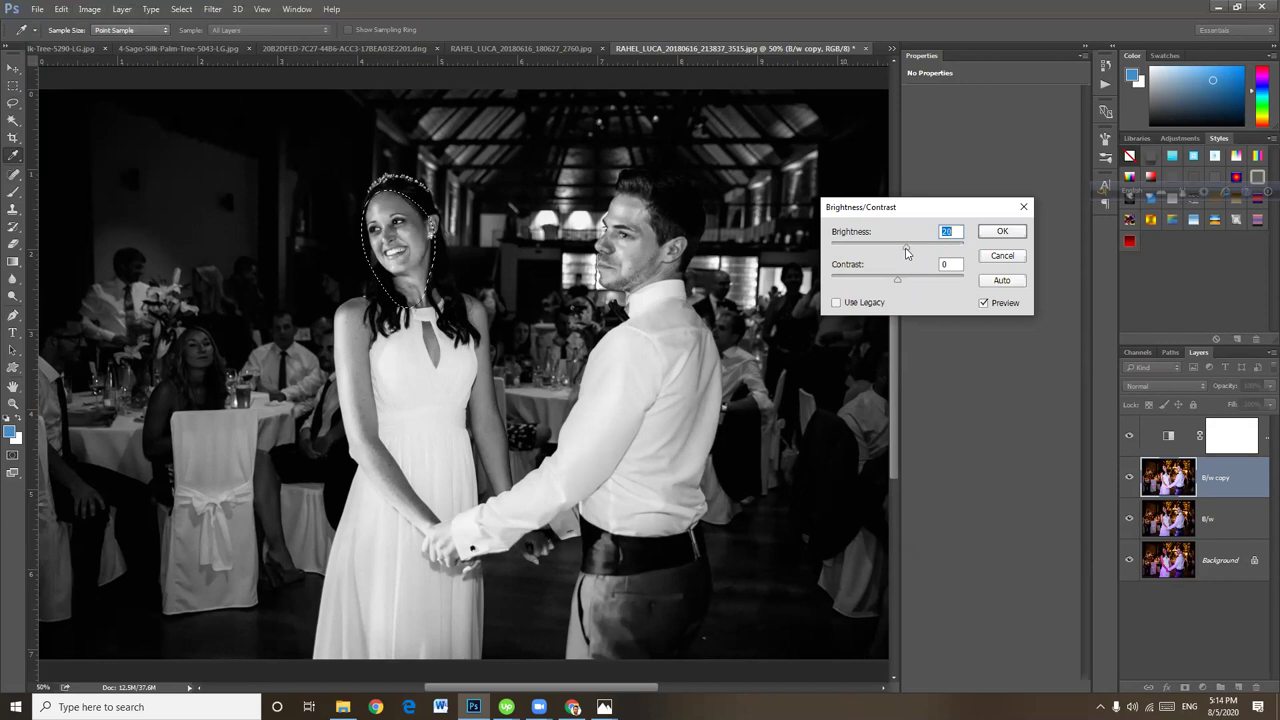
pyautogui.click(1003, 233)
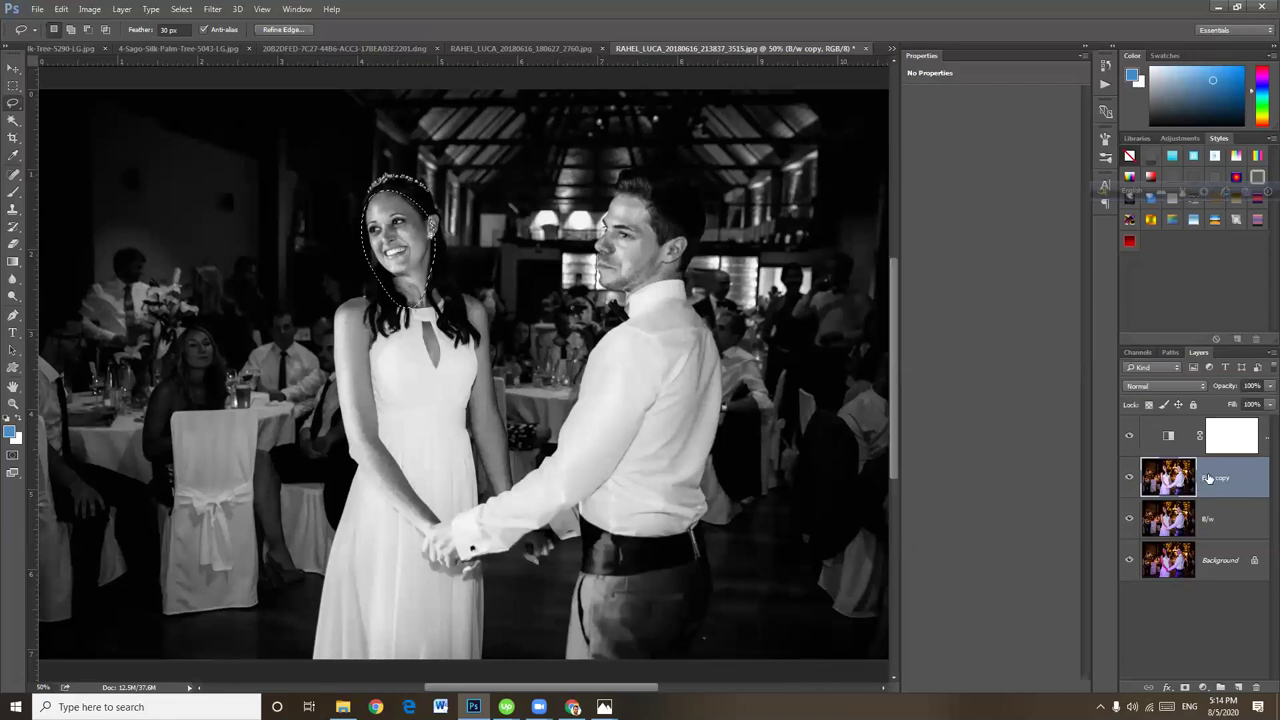
# Deselect and merge the Black & White adjustment with B/w copy into Black & White 1.
pyautogui.click(1263, 434)
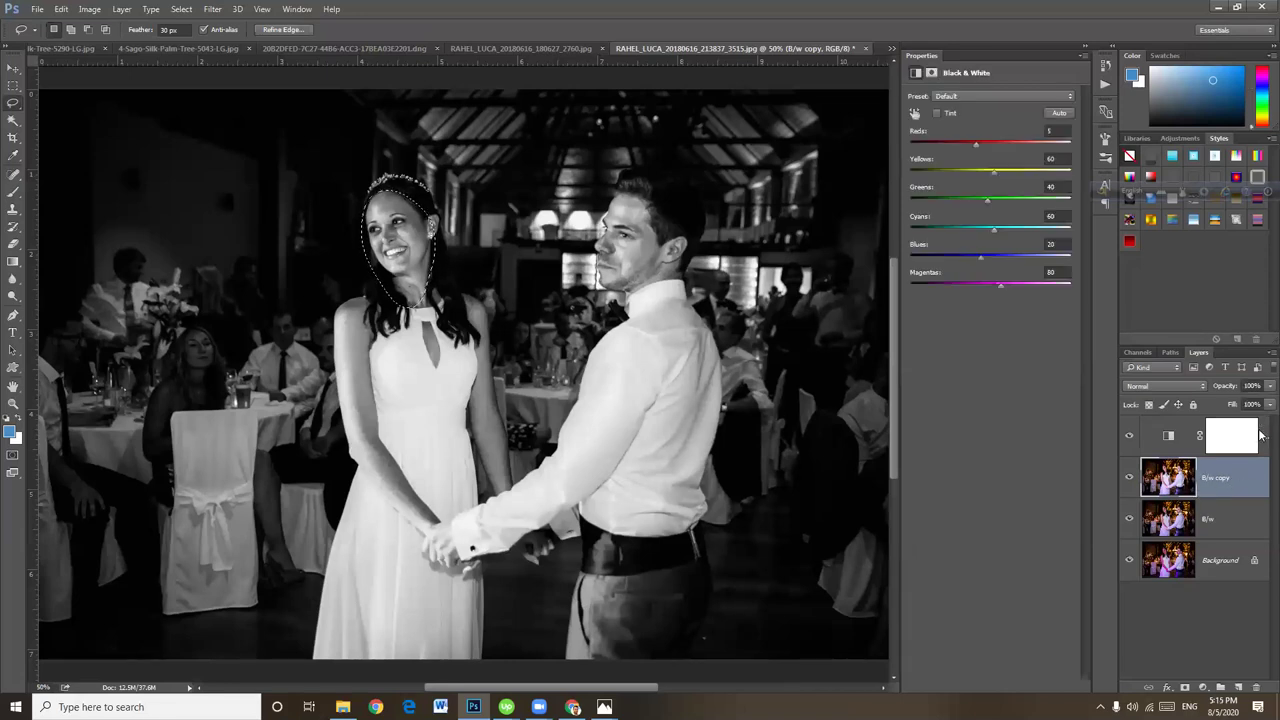
pyautogui.click(1130, 437)
pyautogui.click(1130, 437)
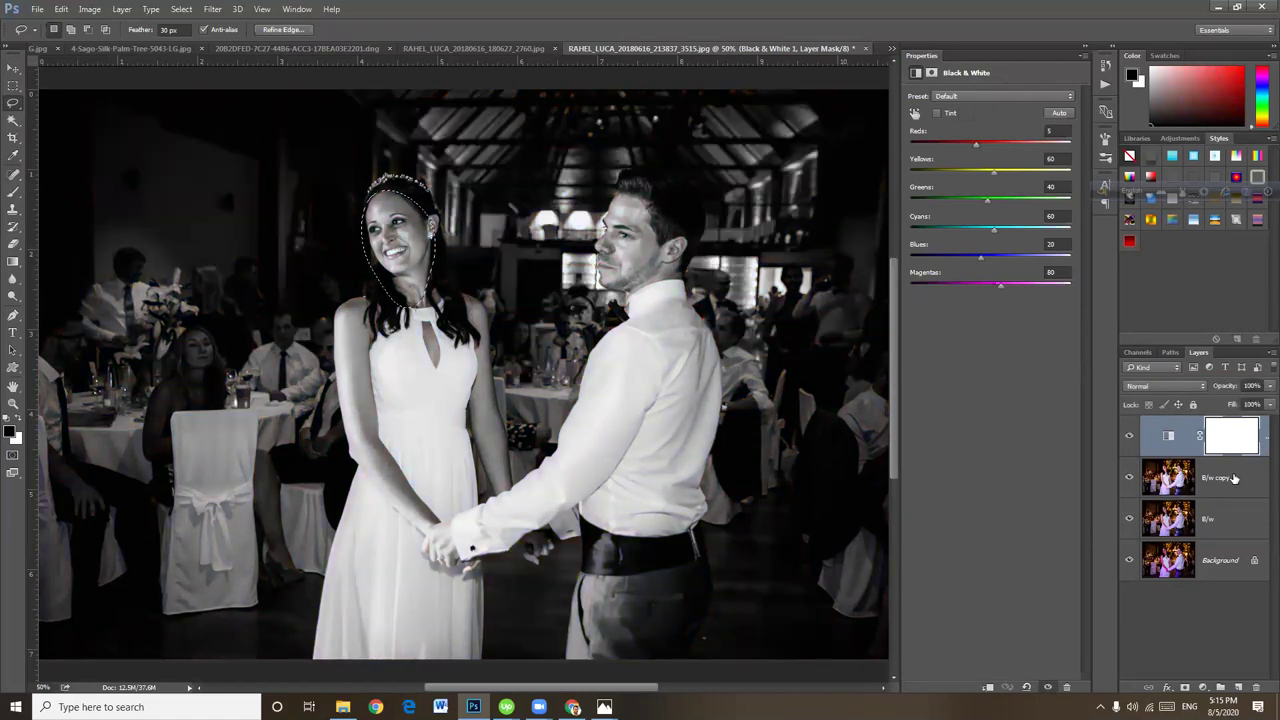
pyautogui.hotkey('ctrl', 'd')
pyautogui.keyDown('ctrl'); pyautogui.click(1258, 478); pyautogui.keyUp('ctrl')
pyautogui.hotkey('ctrl', 'e')
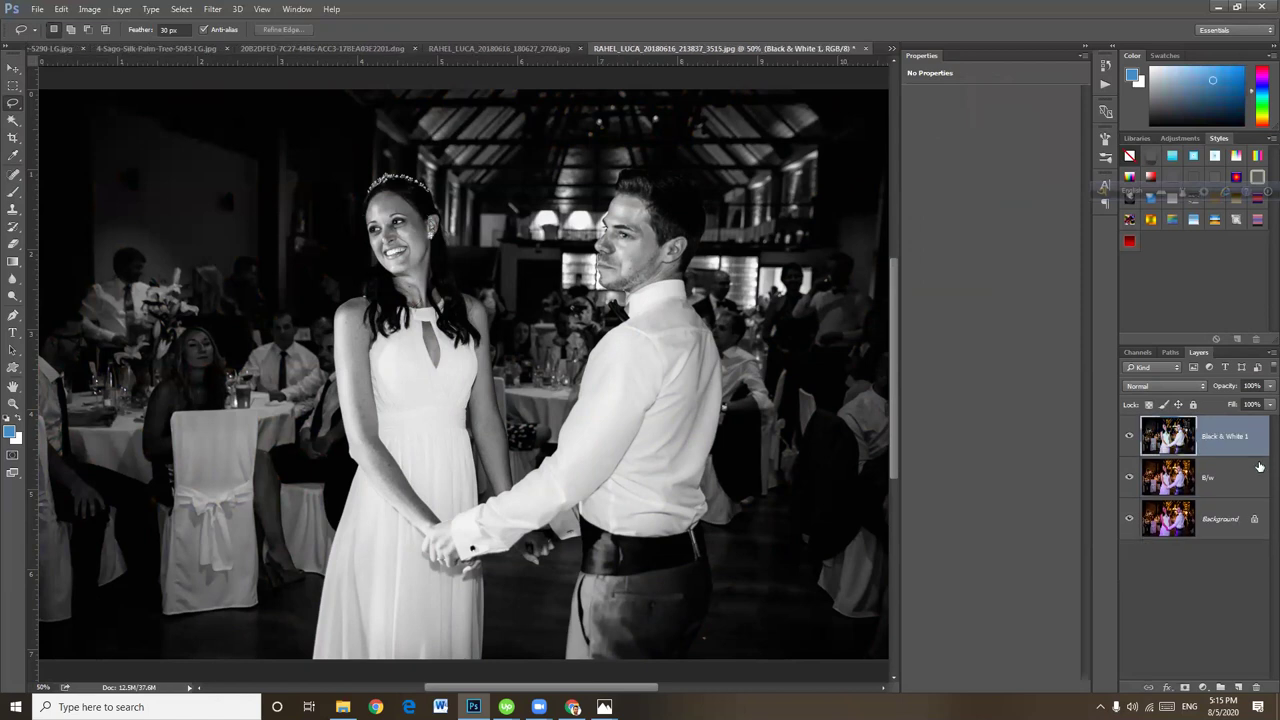
# Compare Black & White 1 on and off, then duplicate the B/w layer.
pyautogui.click(1129, 437)
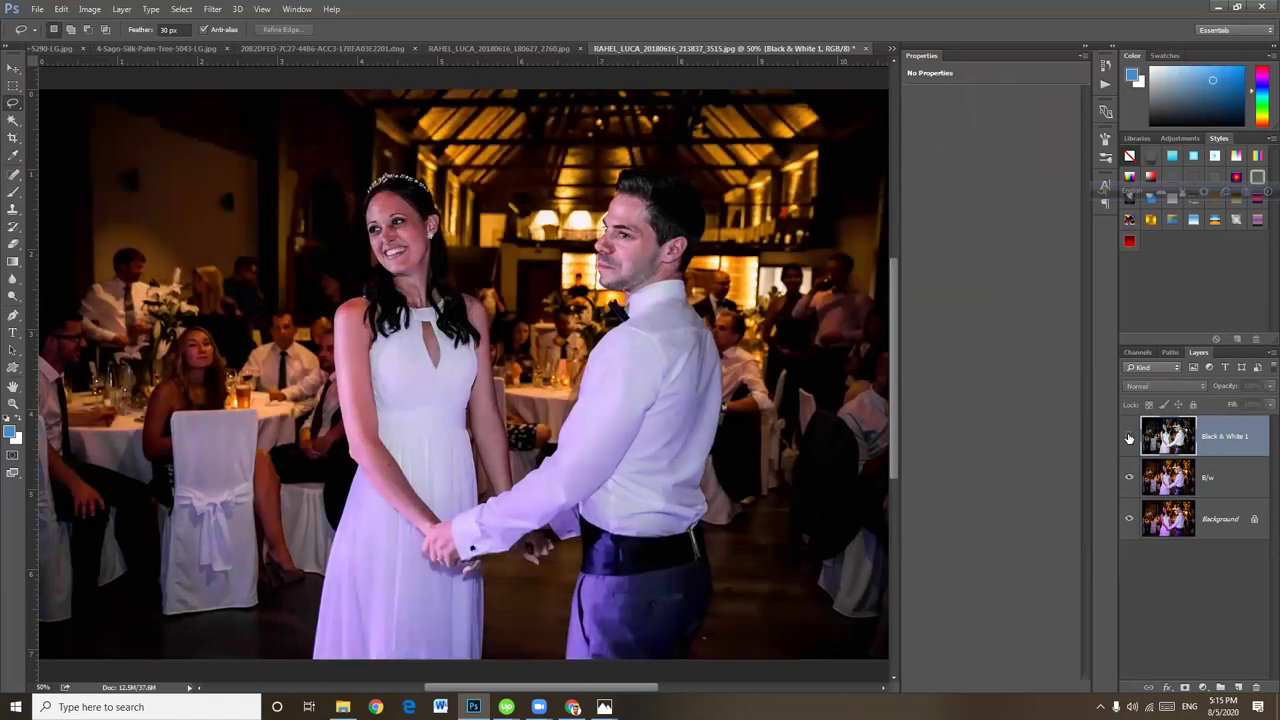
pyautogui.click(1129, 437)
pyautogui.click(1129, 437)
pyautogui.click(1129, 437)
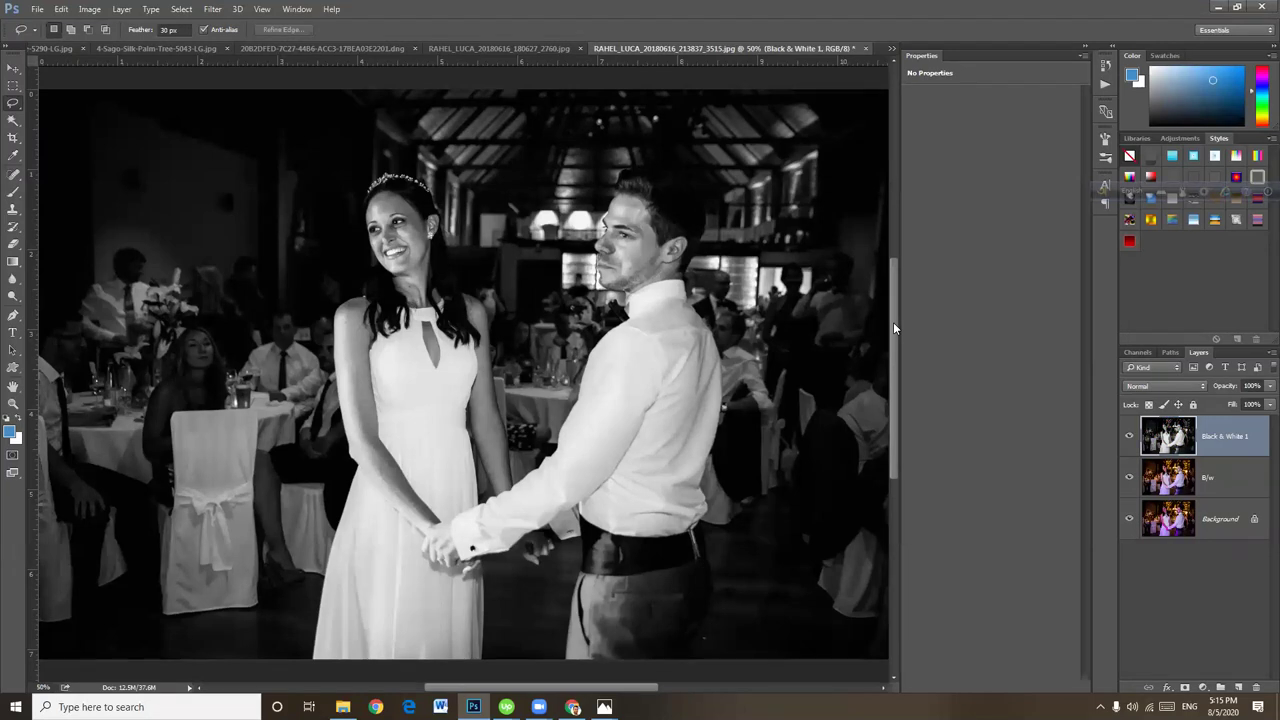
pyautogui.click(1259, 477)
pyautogui.hotkey('ctrl', 'j')
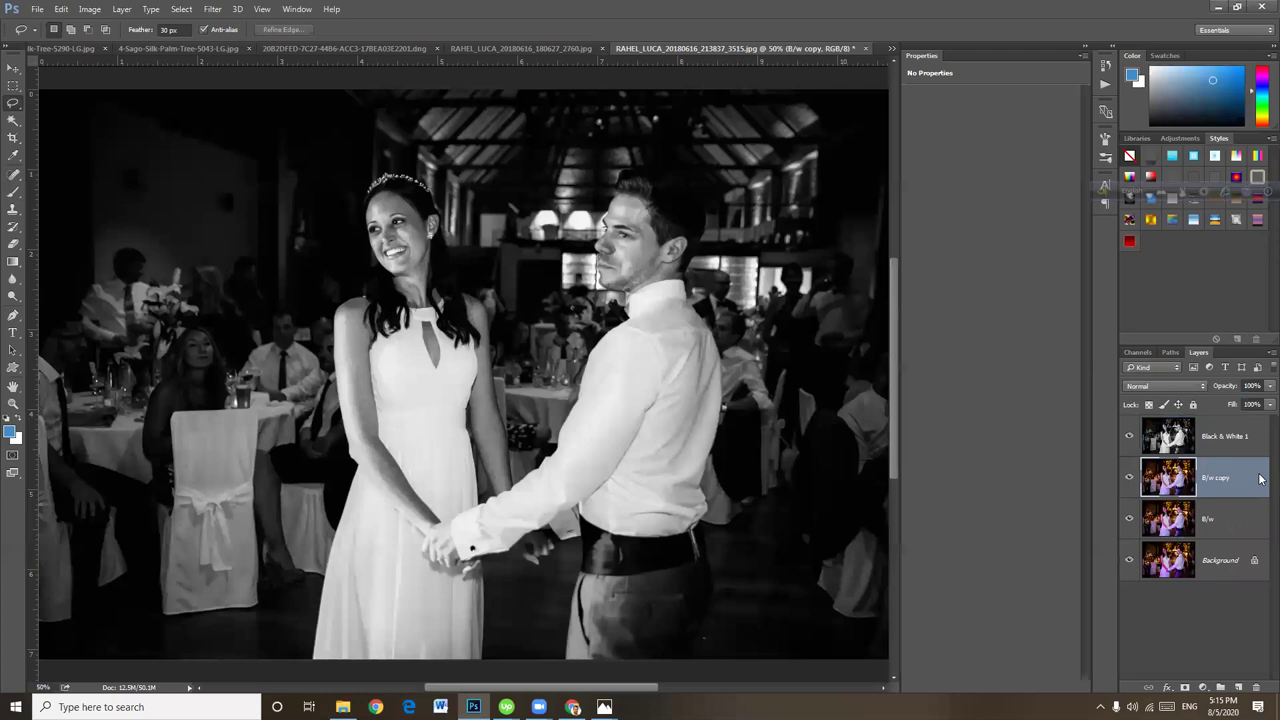
# Hide Black & White 1 and add a Gradient Map adjustment above B/w copy.
pyautogui.click(1130, 436)
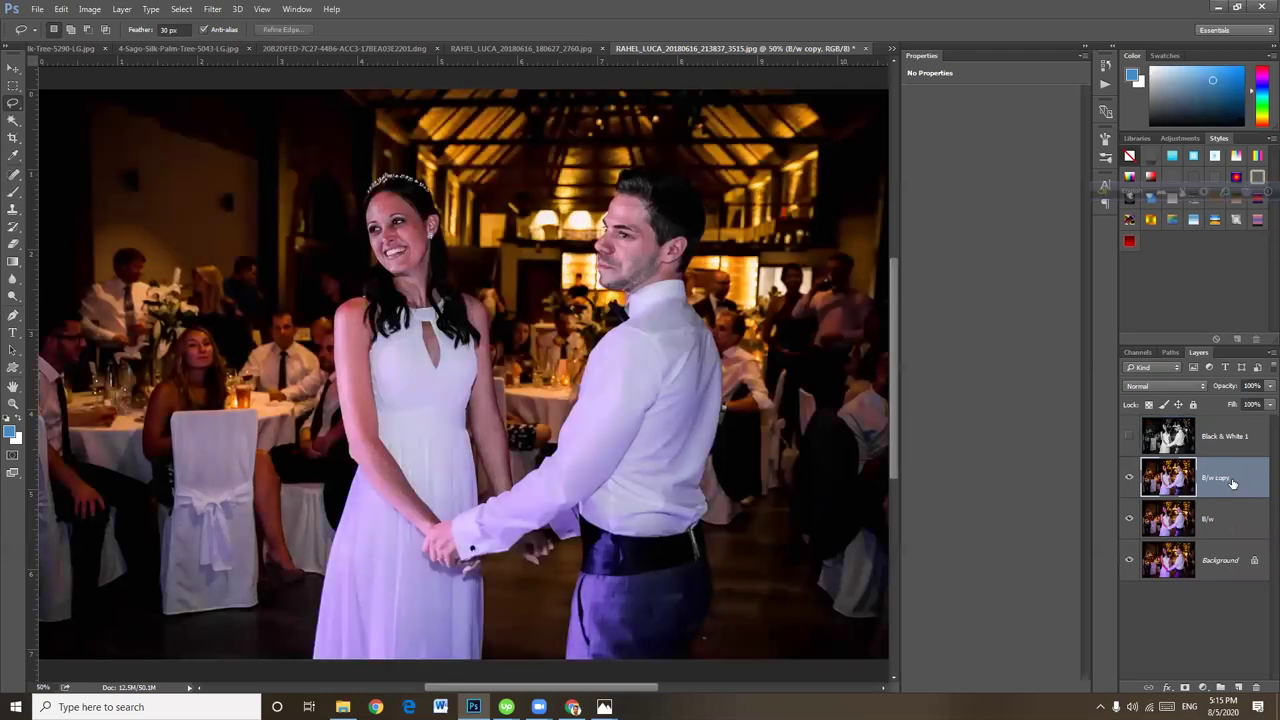
pyautogui.click(1168, 688)
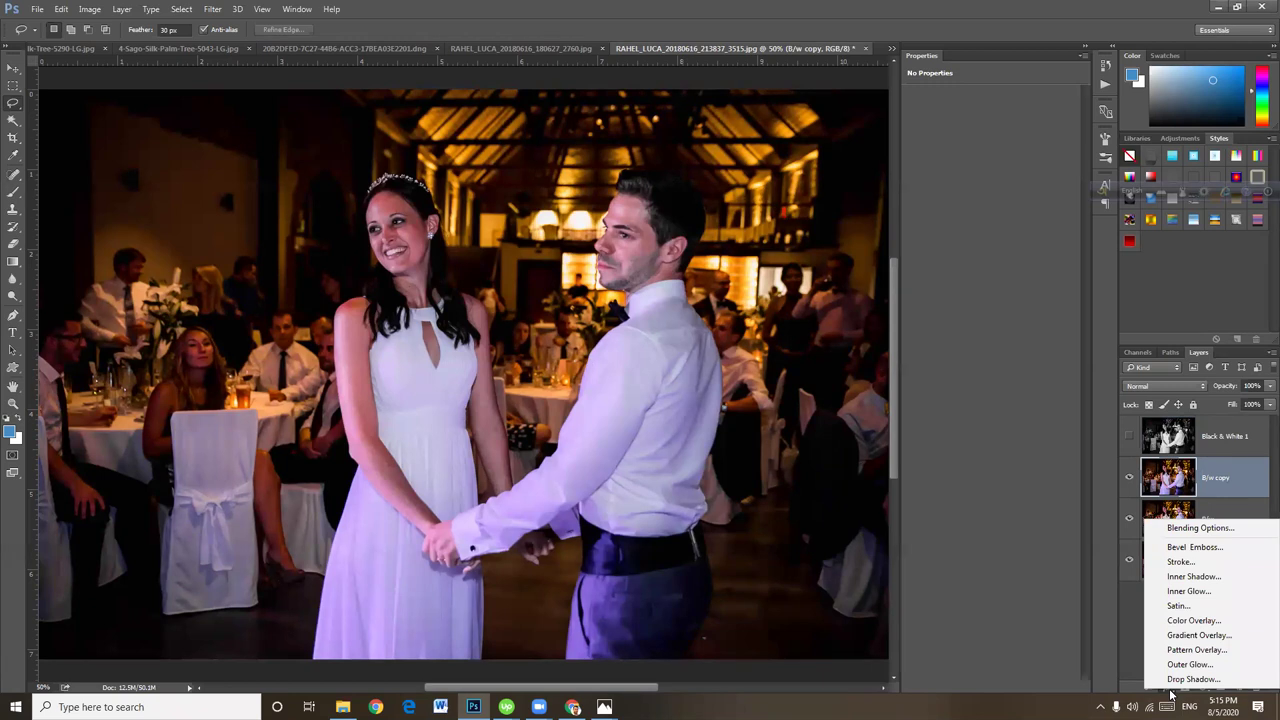
pyautogui.click(1185, 688)
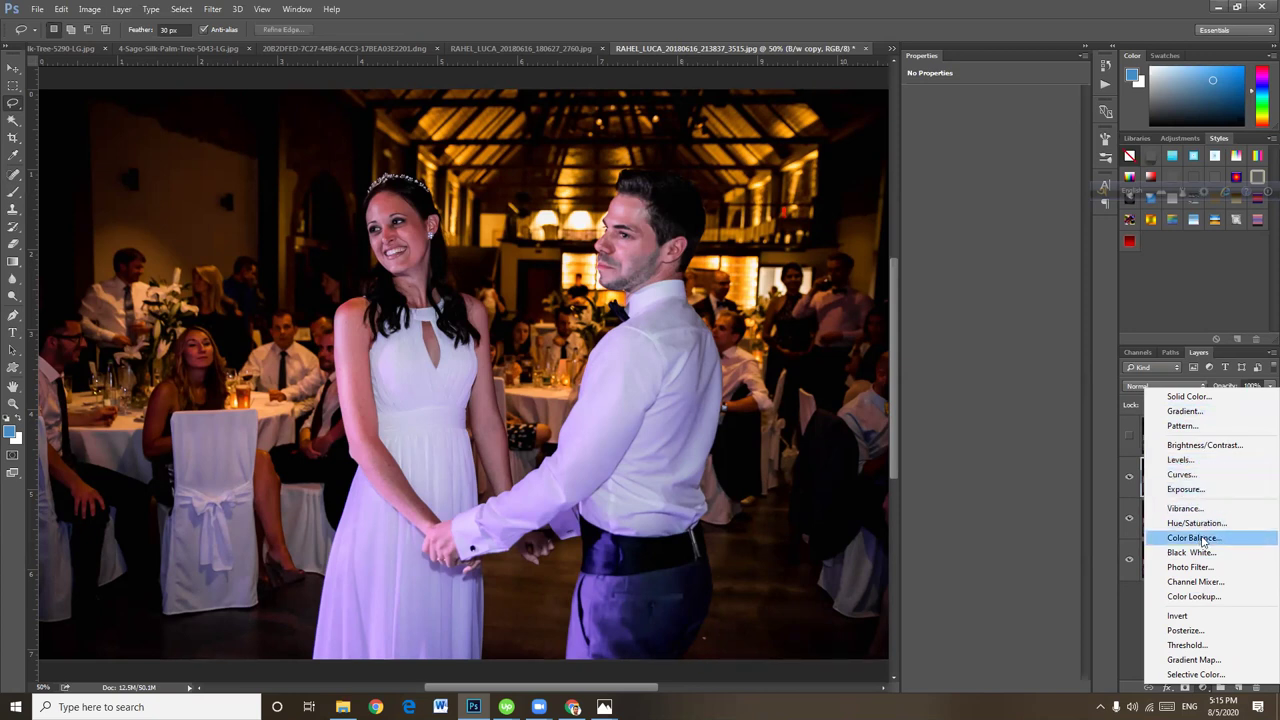
pyautogui.click(1206, 660)
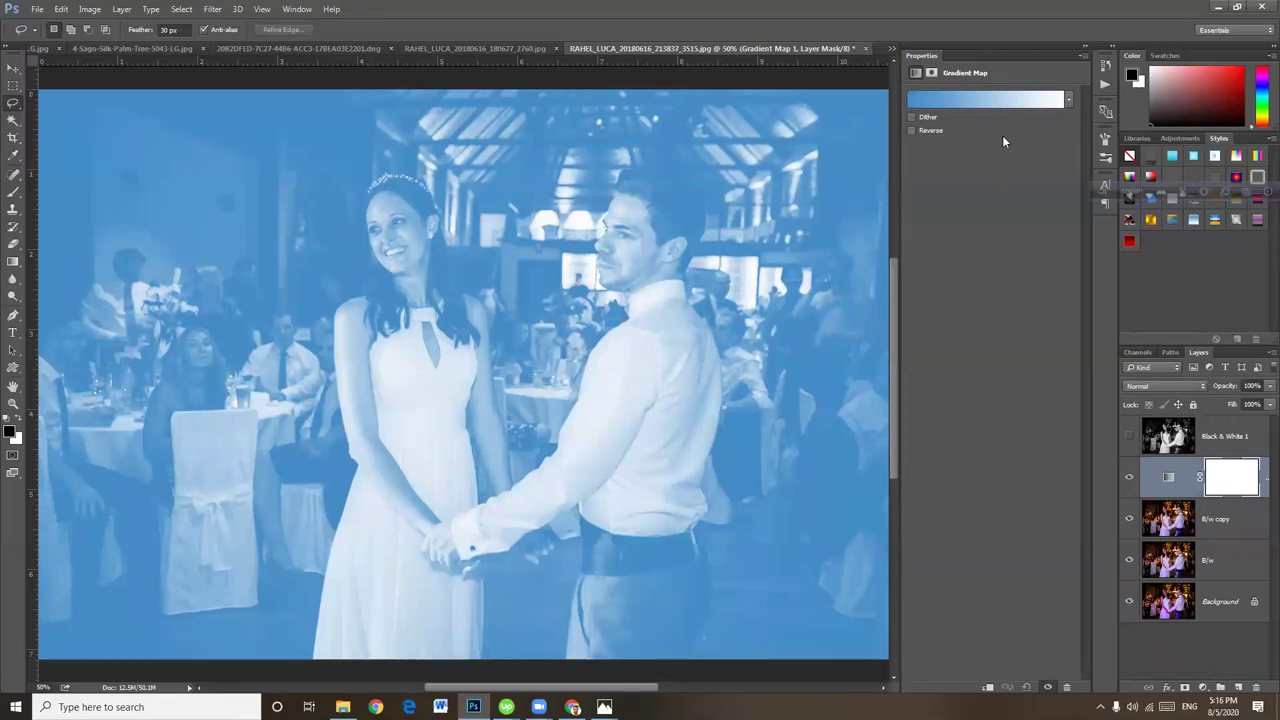
# Try the dither and reverse options, then open the Color Picker for the gradient's left stop.
pyautogui.click(911, 117)
pyautogui.click(911, 118)
pyautogui.click(911, 130)
pyautogui.click(956, 101)
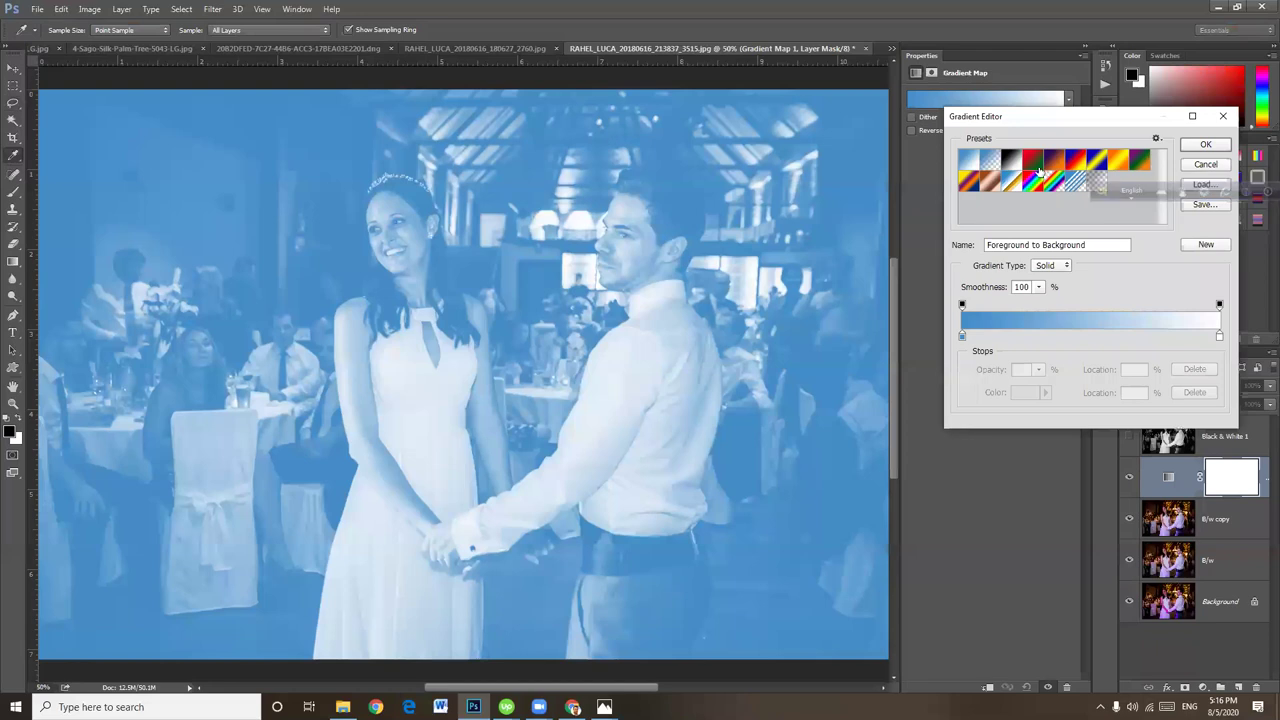
pyautogui.moveTo(1090, 117); pyautogui.dragTo(1042, 124)
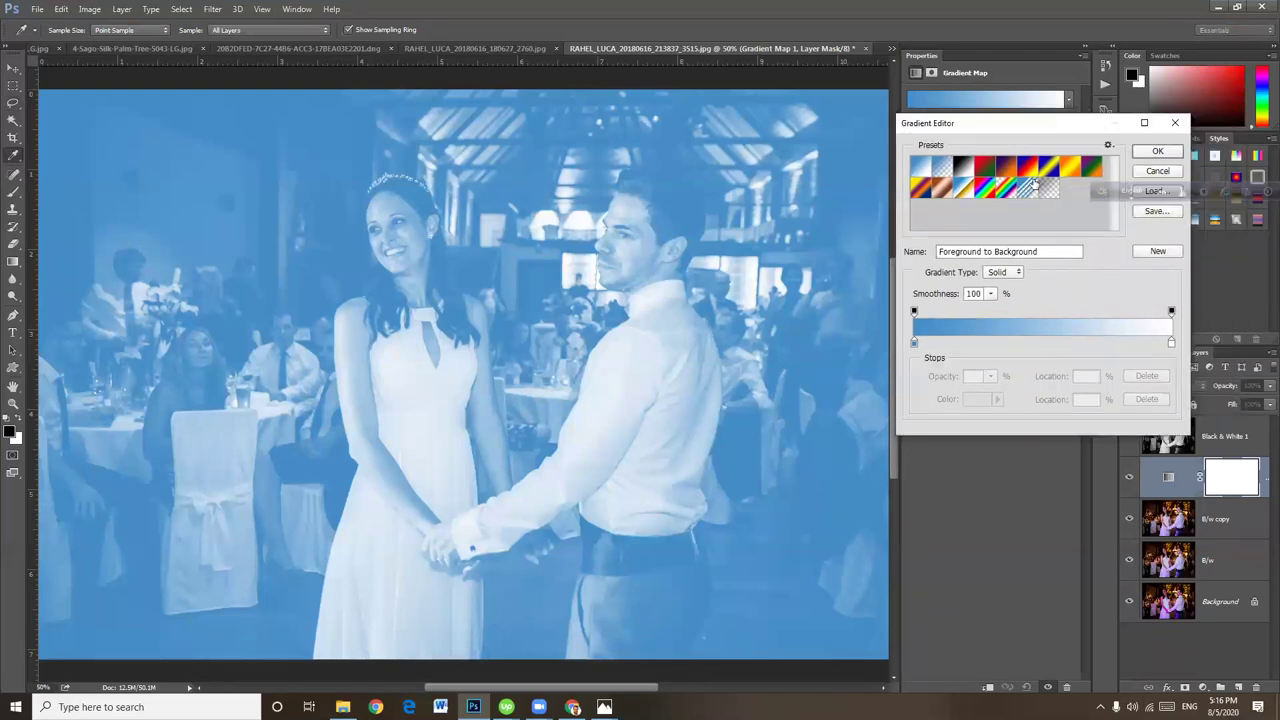
pyautogui.click(914, 342)
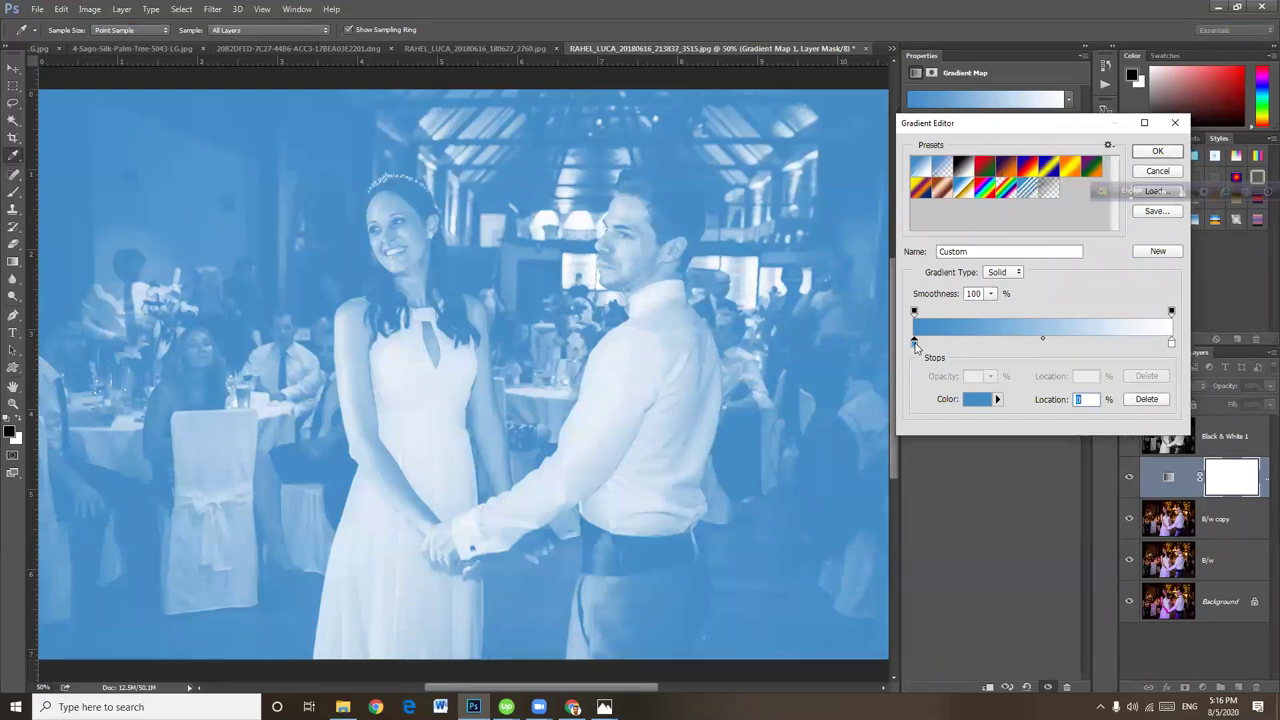
pyautogui.click(979, 401)
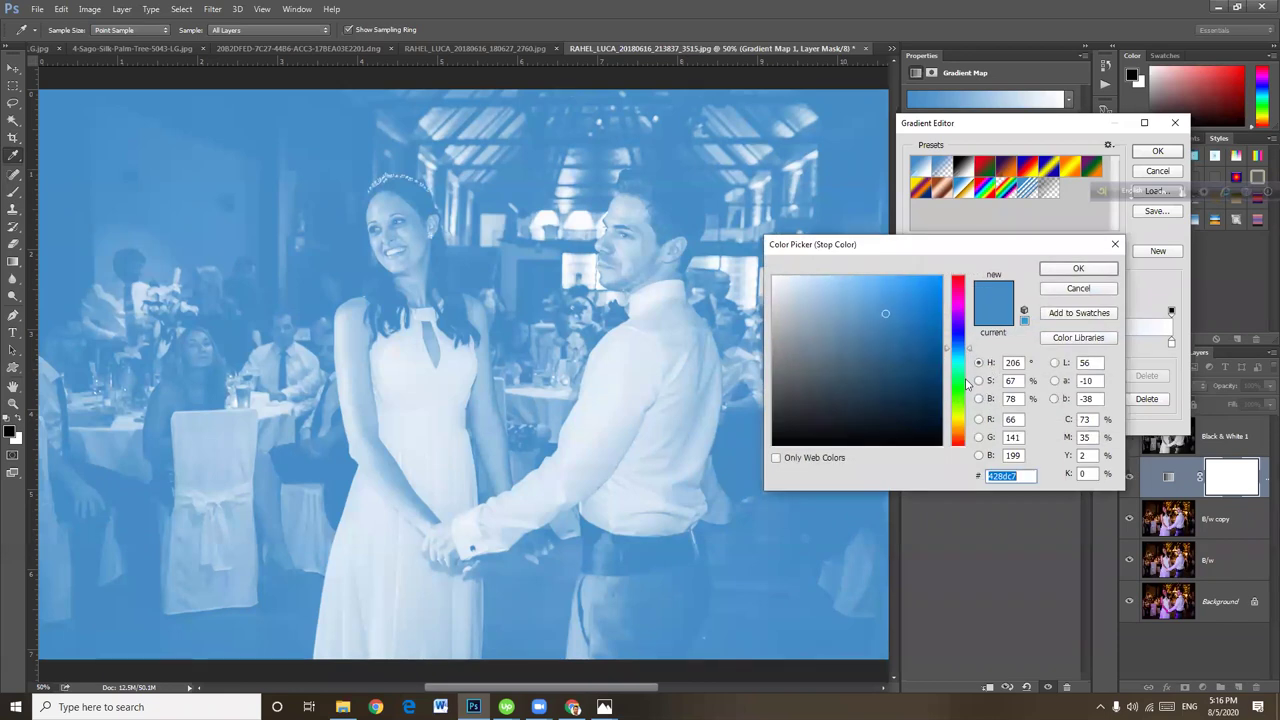
# Set the gradient map's dark-end stop to pink #c74297.
pyautogui.click(960, 410)
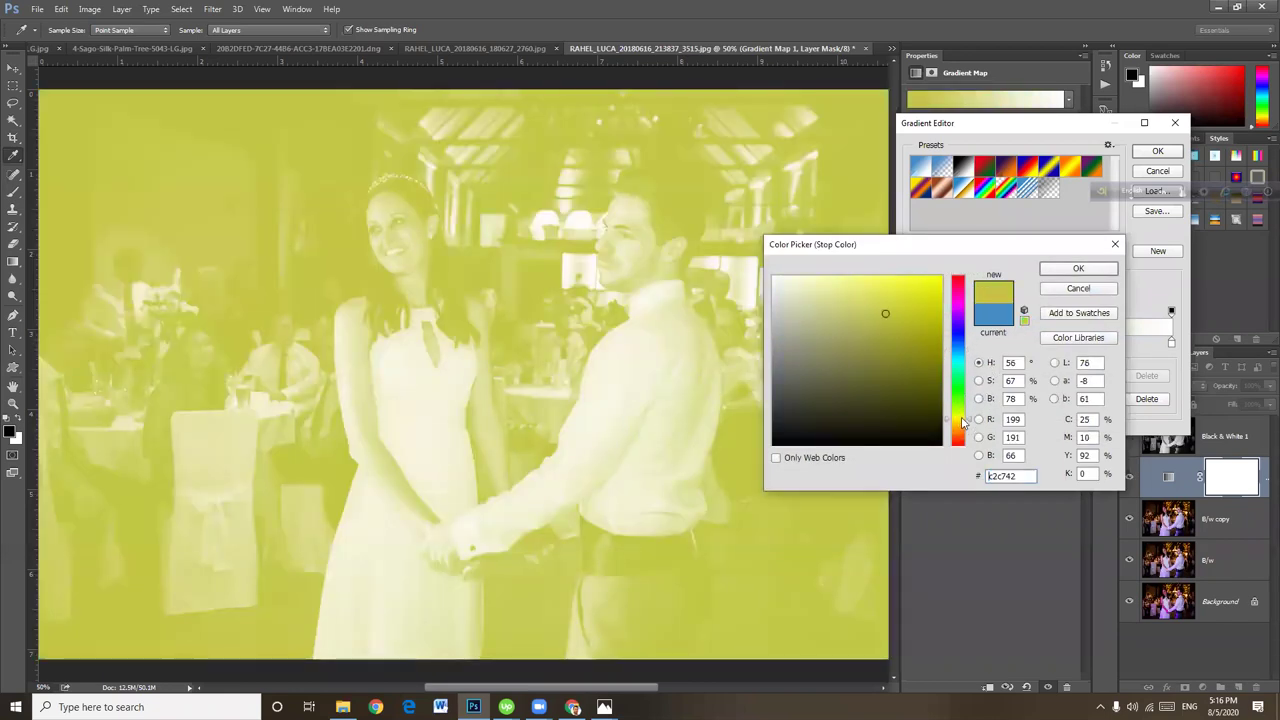
pyautogui.moveTo(963, 410); pyautogui.dragTo(968, 292)
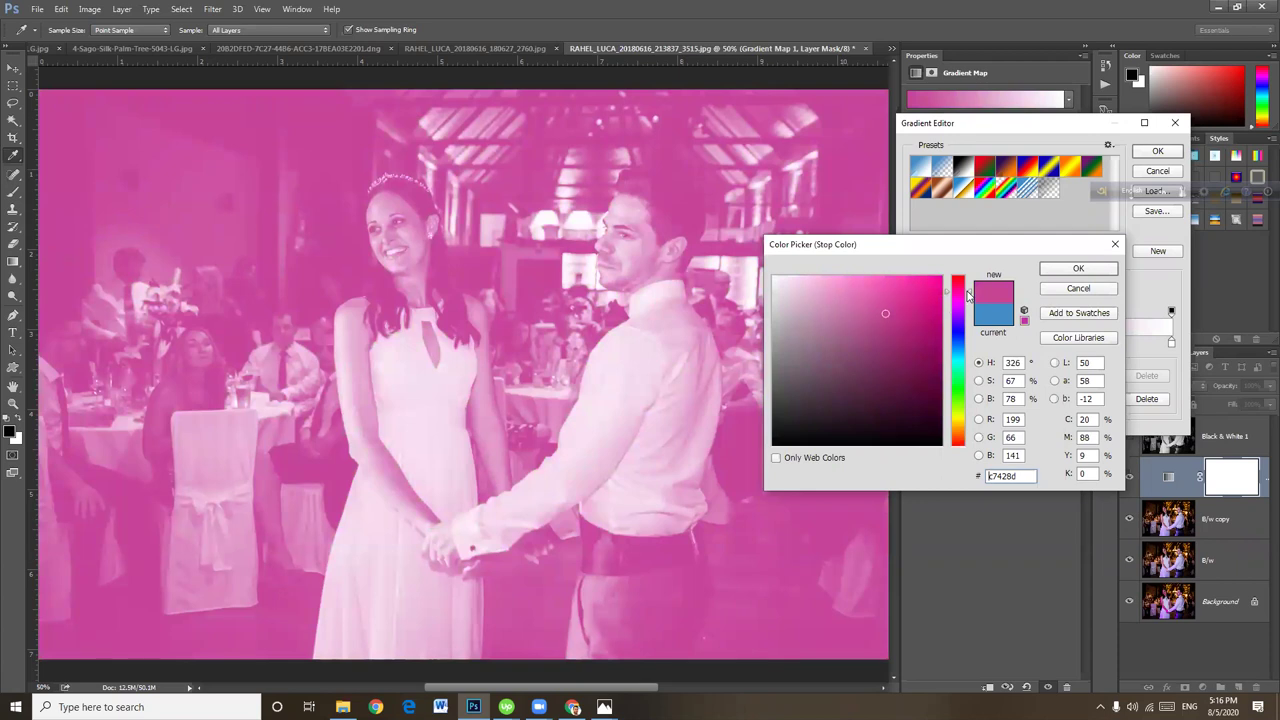
pyautogui.moveTo(967, 296); pyautogui.dragTo(968, 295)
pyautogui.moveTo(968, 294); pyautogui.dragTo(968, 295)
pyautogui.click(1088, 272)
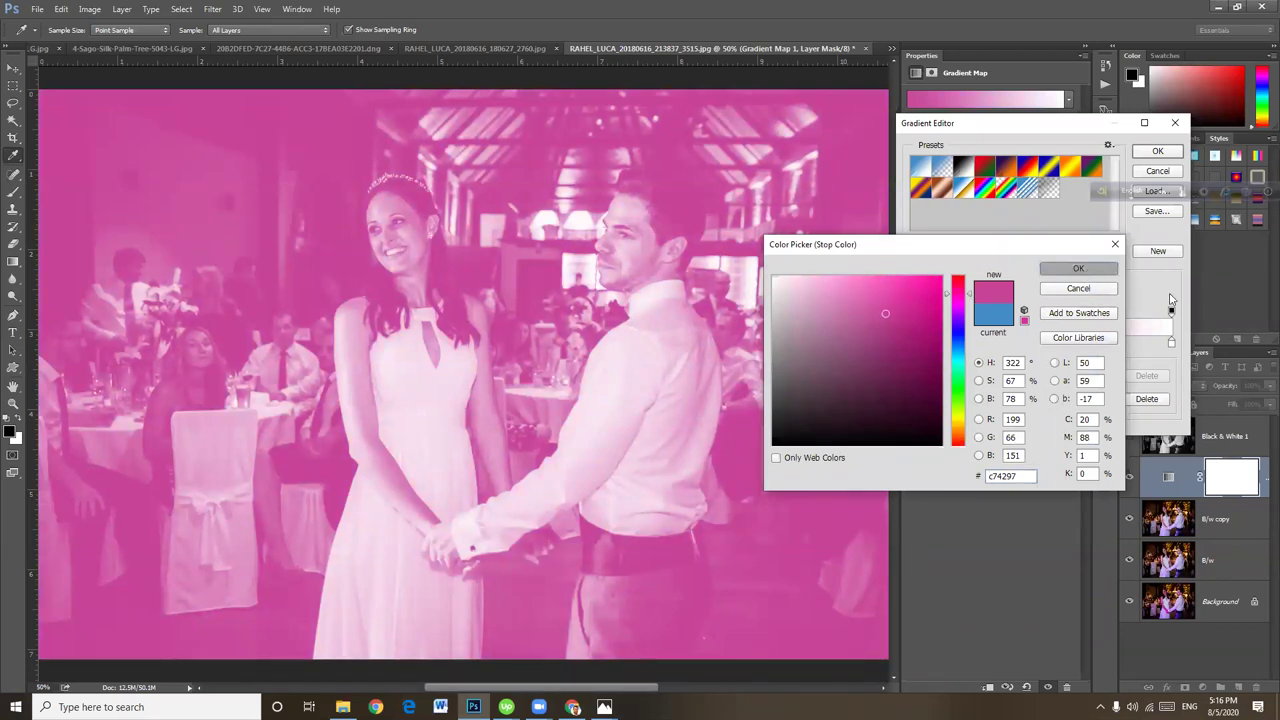
# Set the gradient map's bright-end stop to white.
pyautogui.click(1172, 343)
pyautogui.doubleClick(1172, 343)
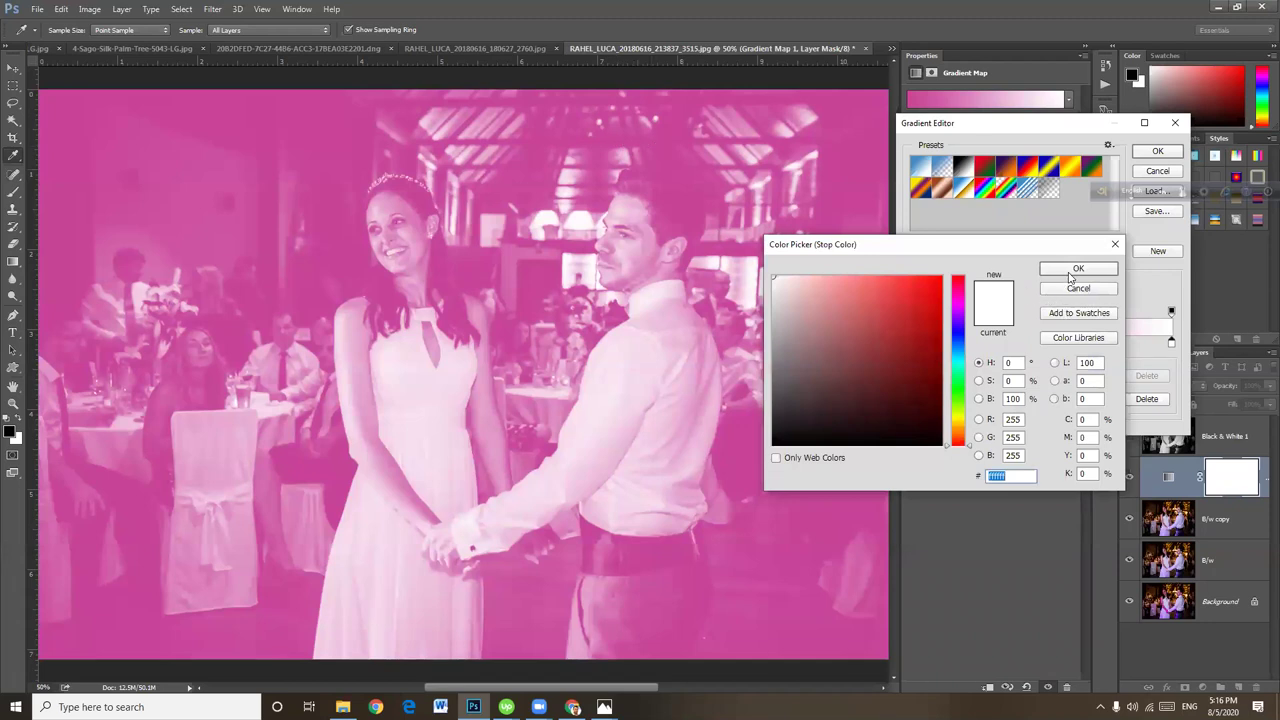
pyautogui.click(774, 302)
pyautogui.moveTo(774, 302); pyautogui.dragTo(768, 270)
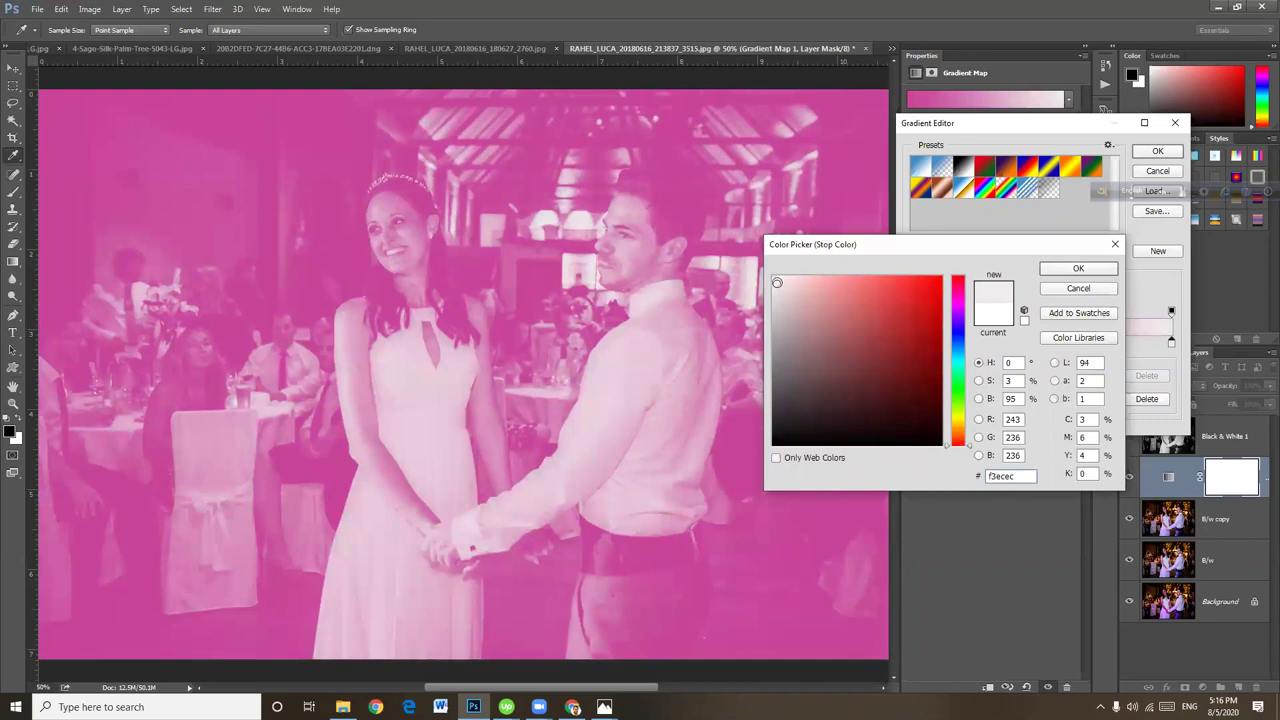
pyautogui.click(1078, 268)
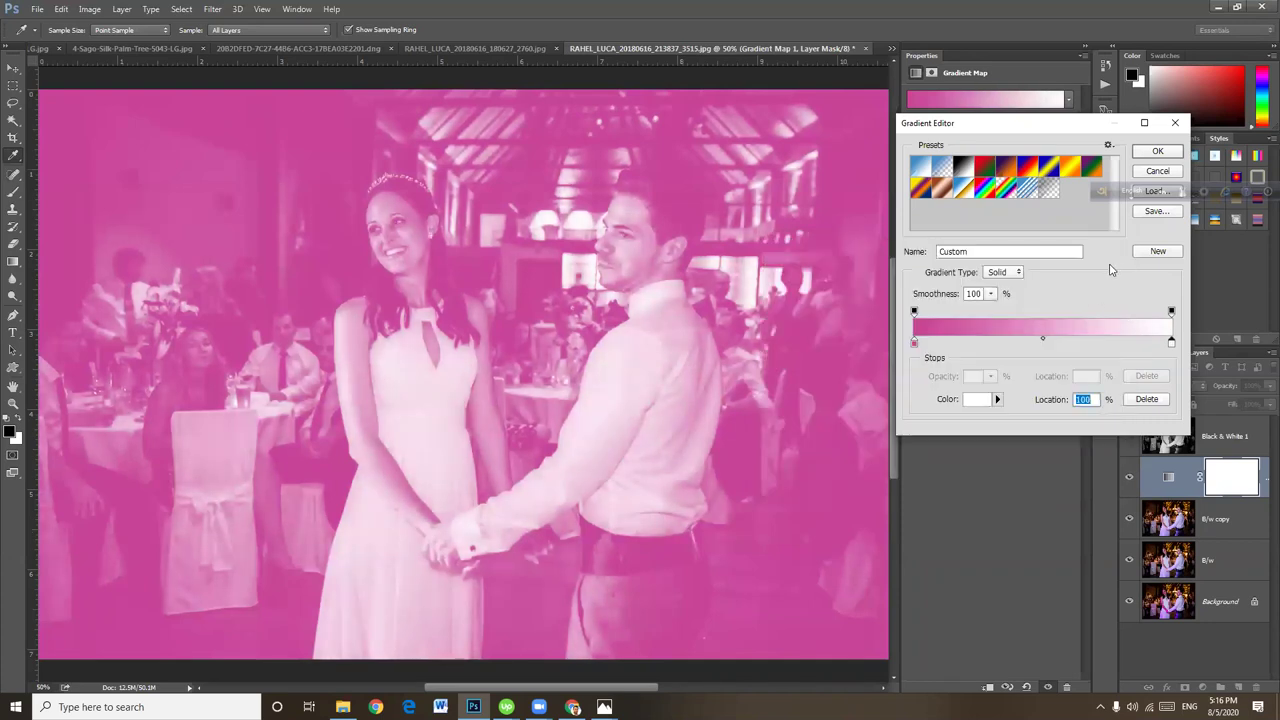
# Keep the pink-to-white gradient Solid at 100% smoothness after trying Noise, and confirm it.
pyautogui.click(990, 293)
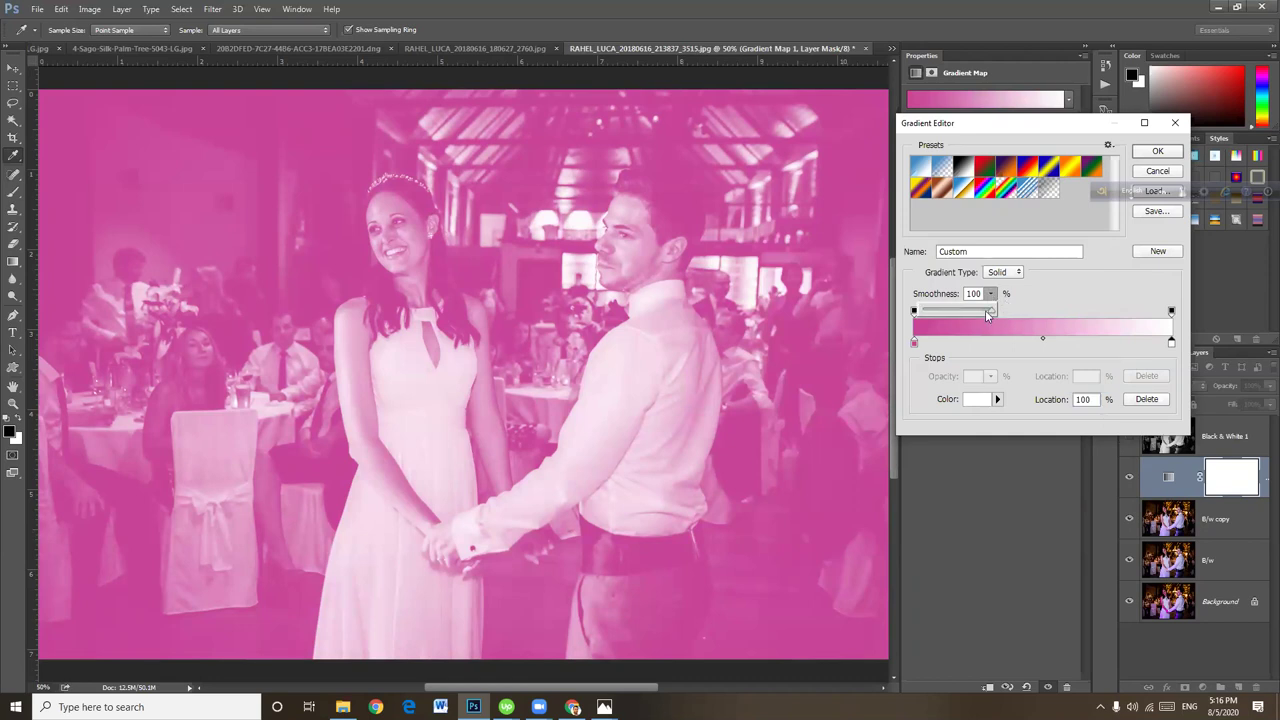
pyautogui.moveTo(989, 314); pyautogui.dragTo(954, 312)
pyautogui.moveTo(955, 313); pyautogui.dragTo(1015, 314)
pyautogui.click(1003, 272)
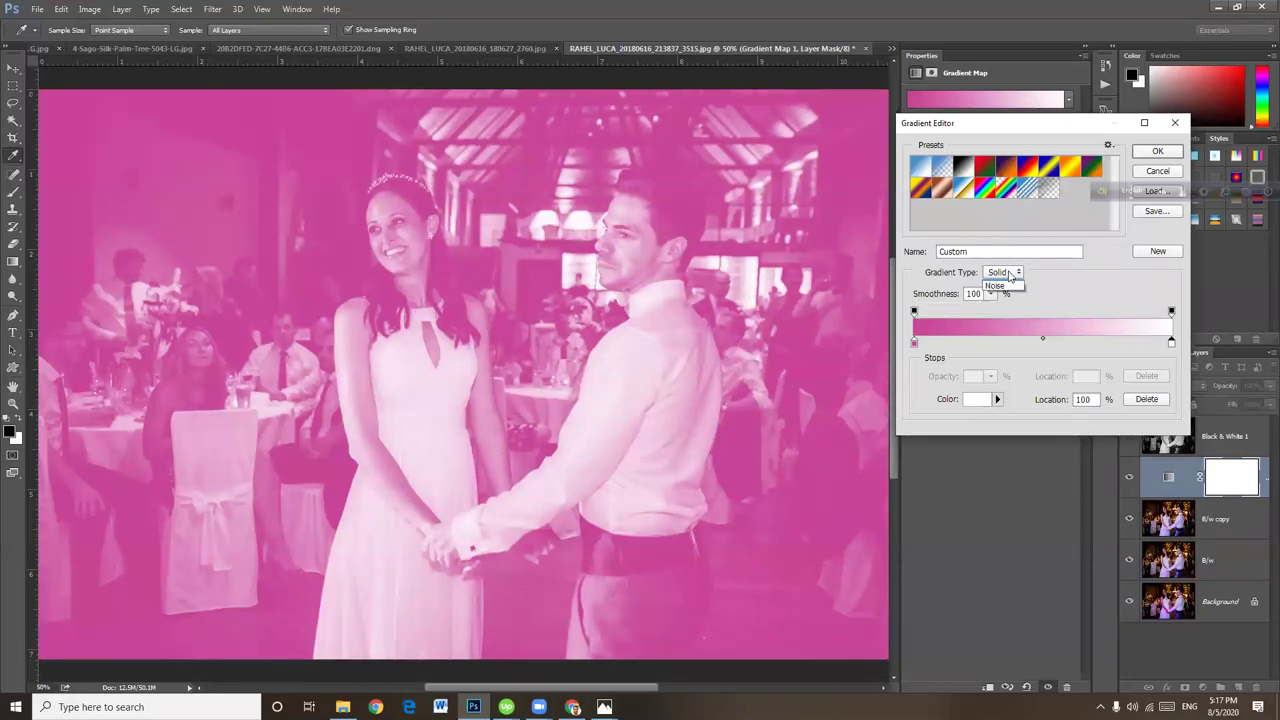
pyautogui.click(1008, 294)
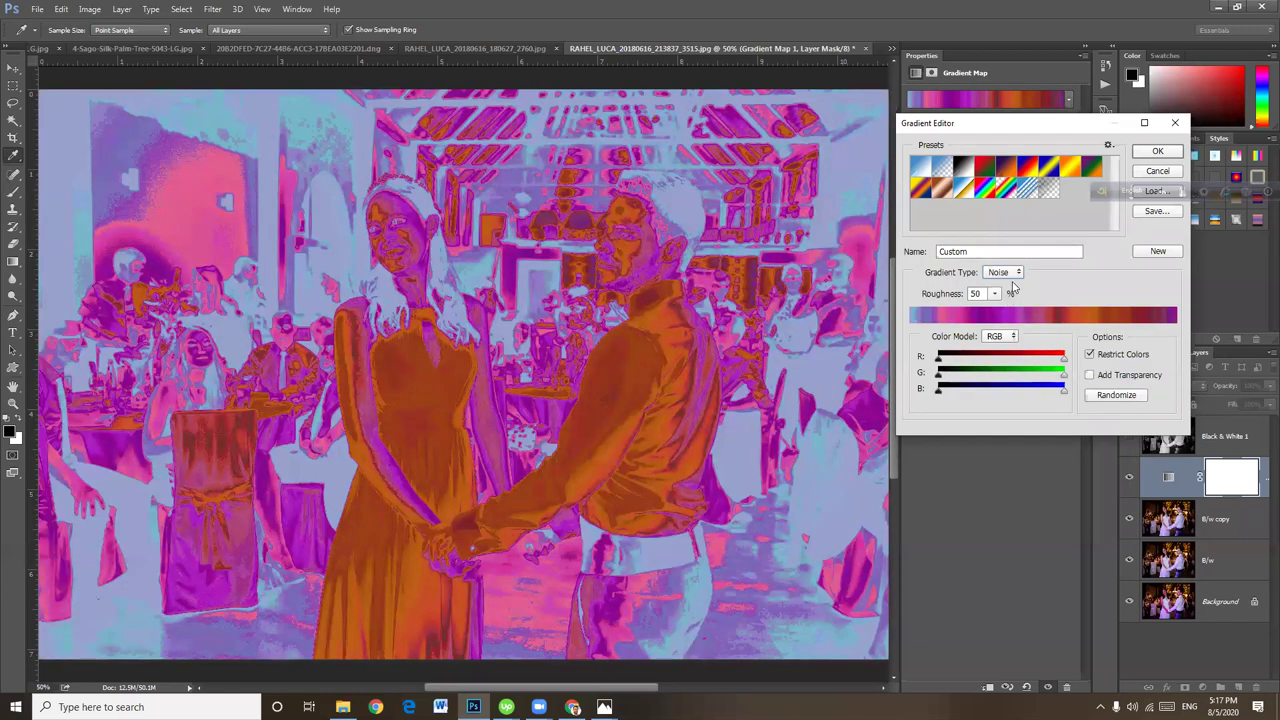
pyautogui.press('Up')
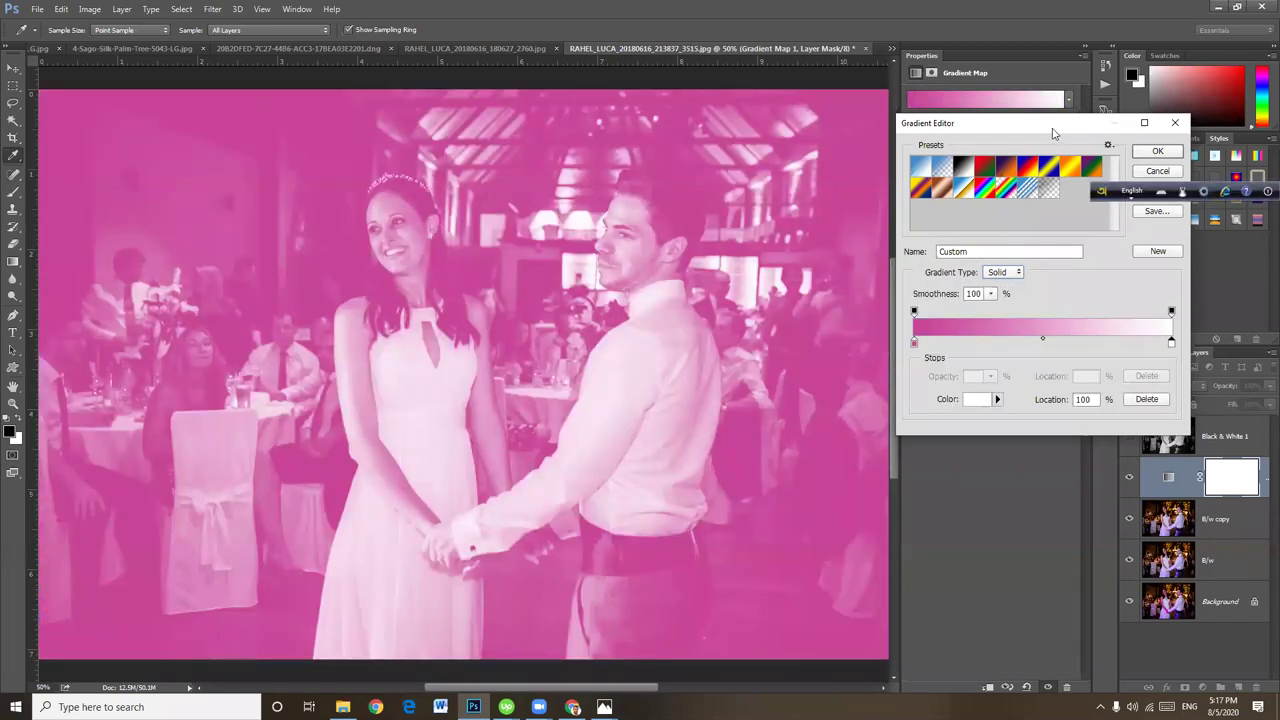
pyautogui.moveTo(1052, 131); pyautogui.dragTo(976, 144)
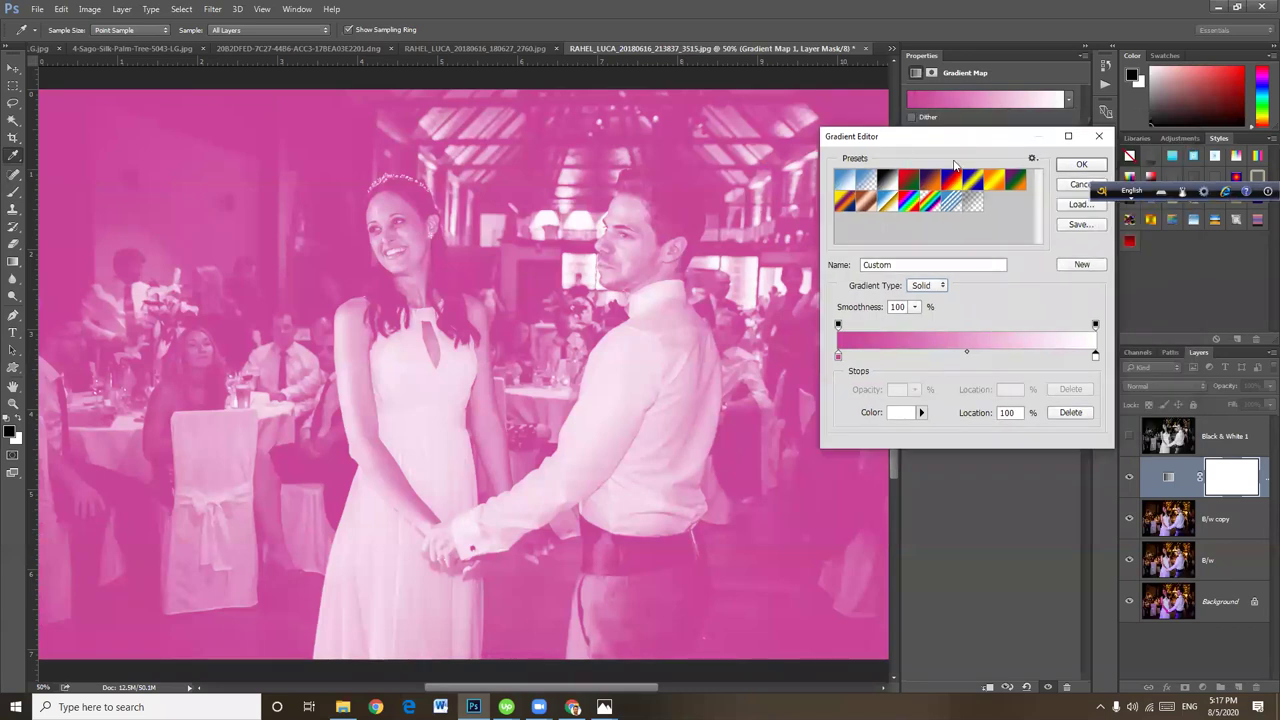
pyautogui.click(1084, 165)
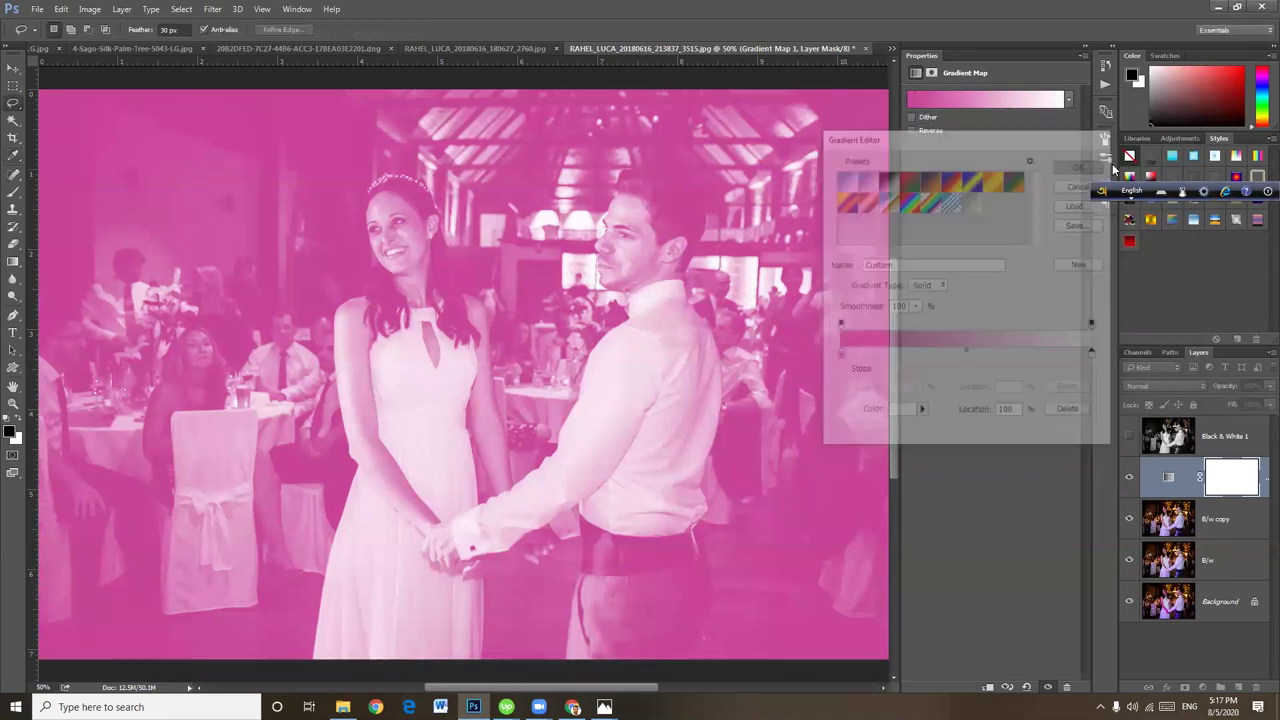
pyautogui.hotkey('ctrl', '-')
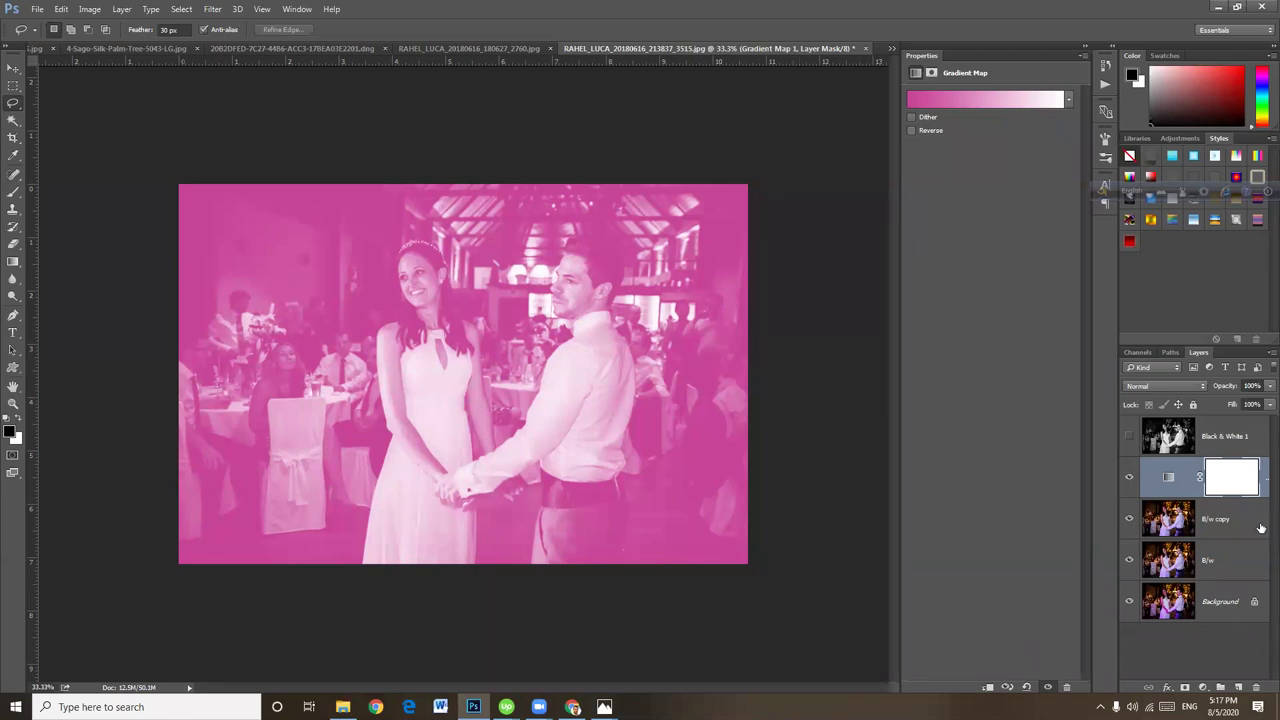
pyautogui.click(1131, 479)
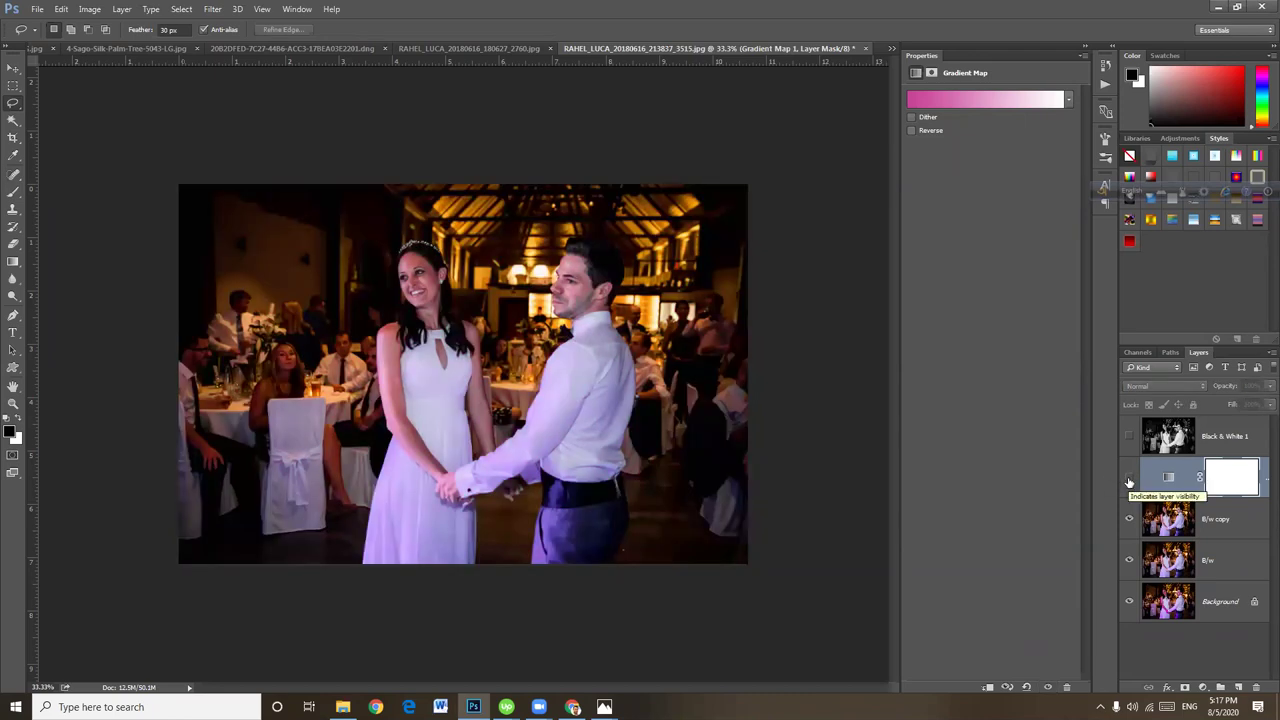
pyautogui.click(1129, 479)
pyautogui.click(1129, 479)
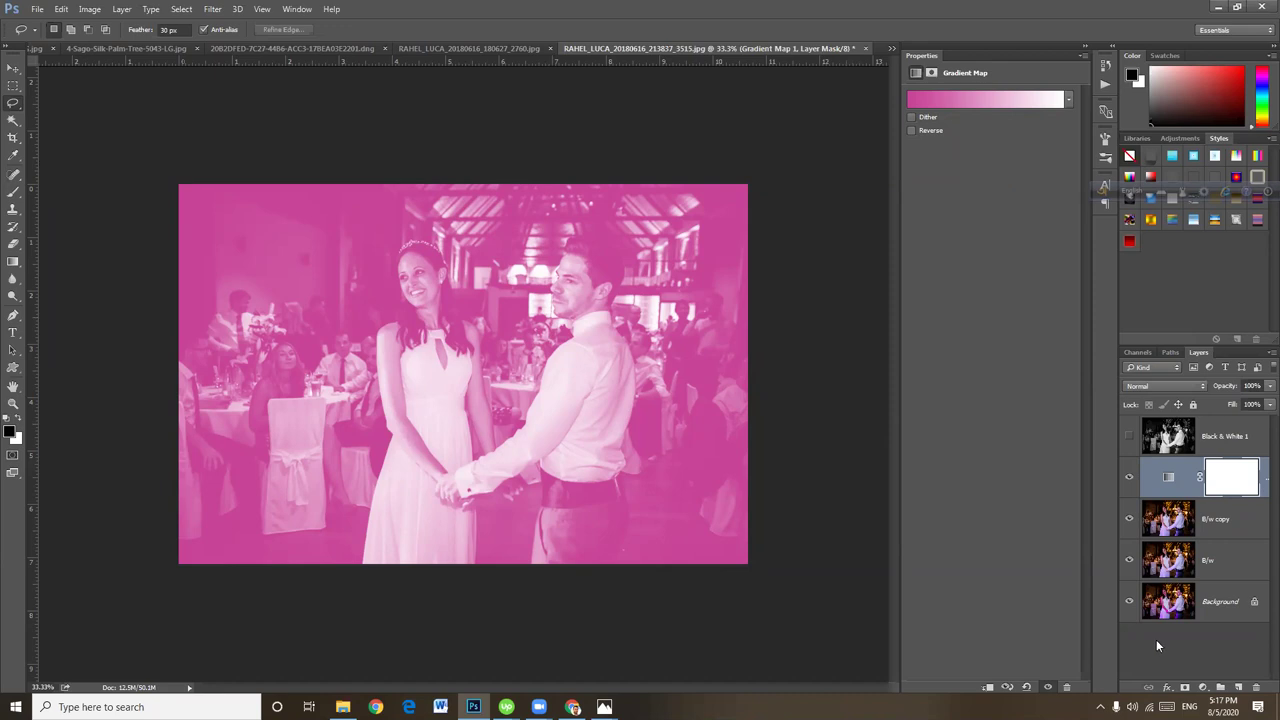
# Take a low-opacity brush and paint a first pass on the mask over the bride's face.
pyautogui.press('b')
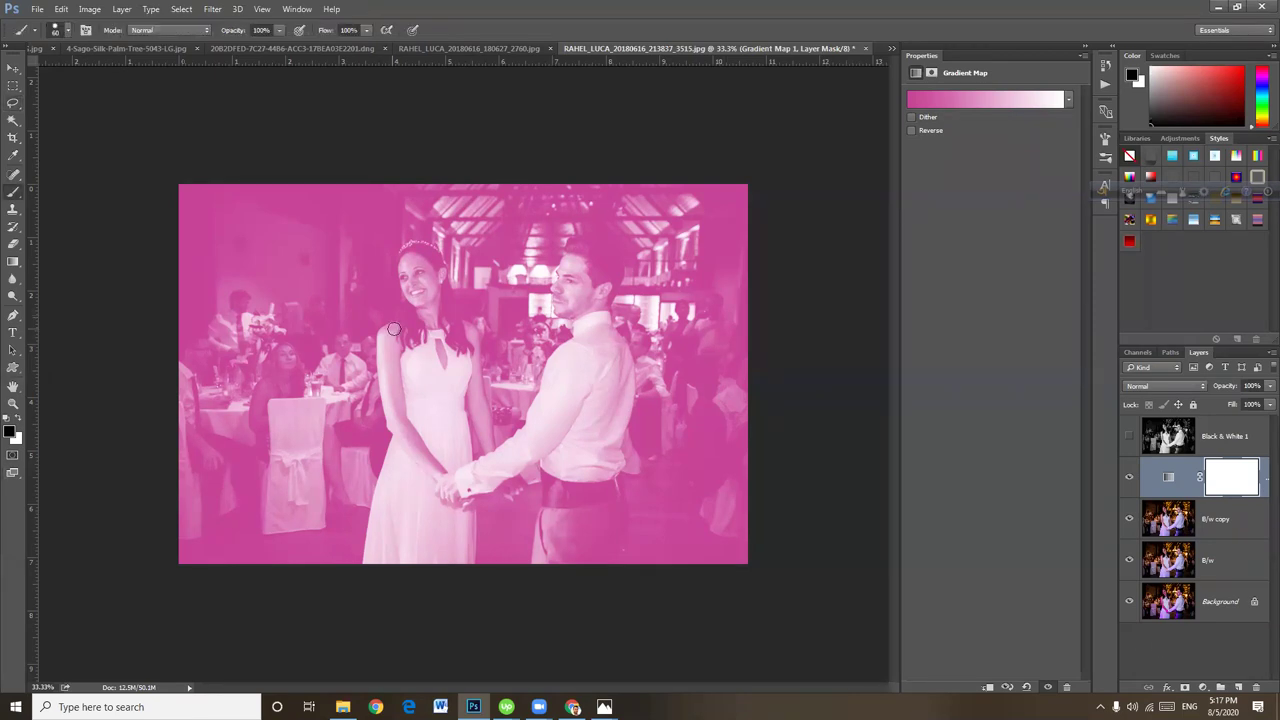
pyautogui.moveTo(235, 30); pyautogui.dragTo(212, 33)
pyautogui.hotkey('ctrl', '+')
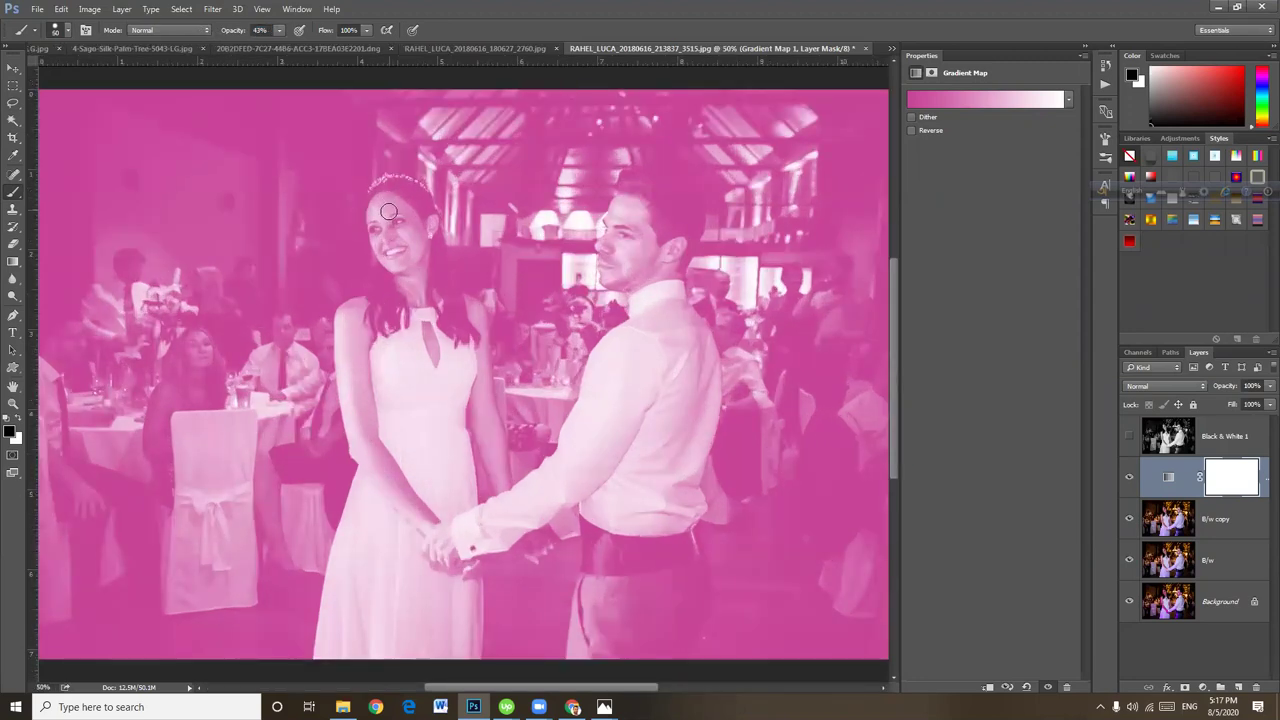
pyautogui.press('[')
pyautogui.press('[')
pyautogui.press(']')
pyautogui.press(']')
pyautogui.press(']')
pyautogui.press(']')
pyautogui.press(']')
pyautogui.moveTo(393, 207); pyautogui.dragTo(440, 240)
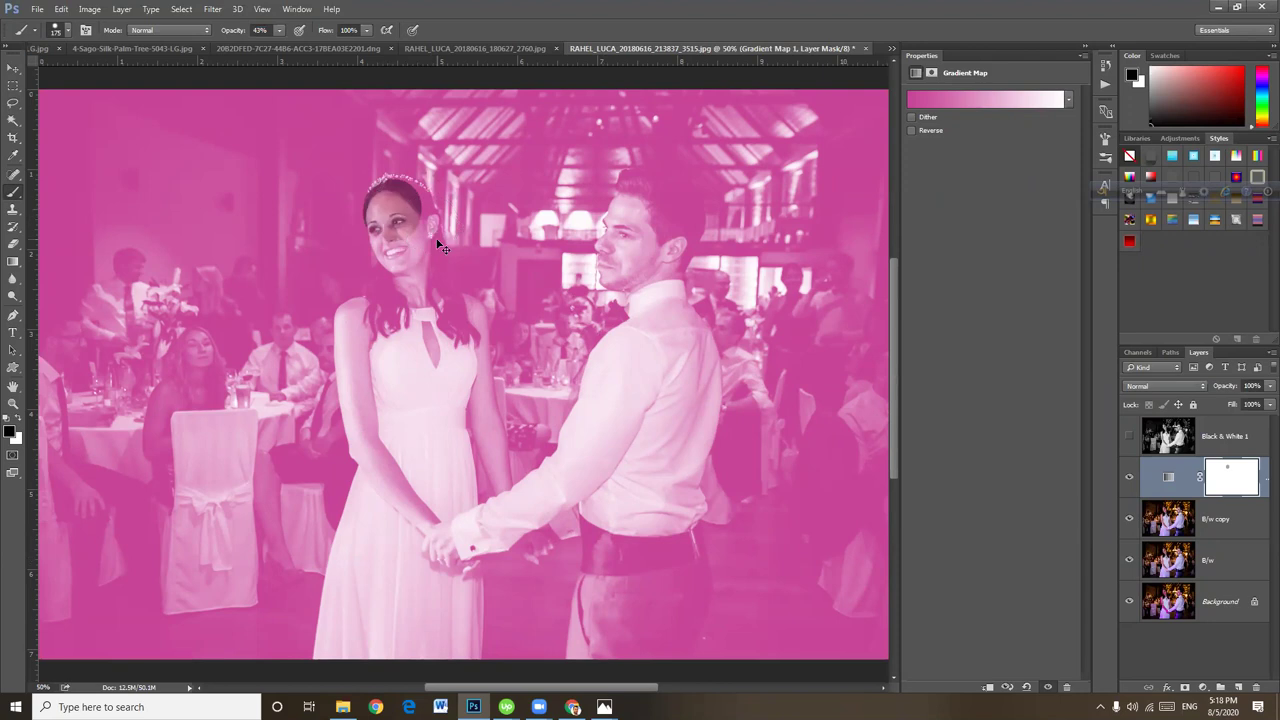
# With a 125 px soft brush at lower opacity, paint out faces, hair and the groom's belt.
pyautogui.click(68, 35)
pyautogui.click(69, 131)
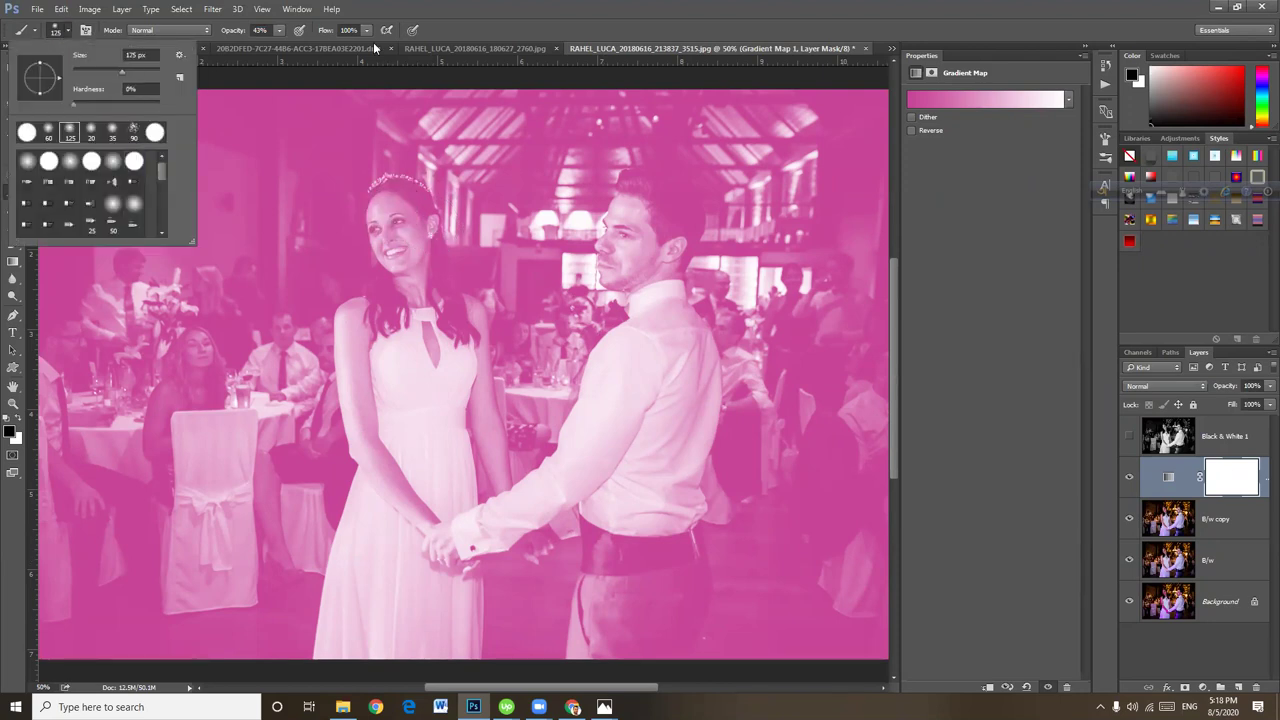
pyautogui.click(531, 20)
pyautogui.moveTo(238, 32); pyautogui.dragTo(212, 32)
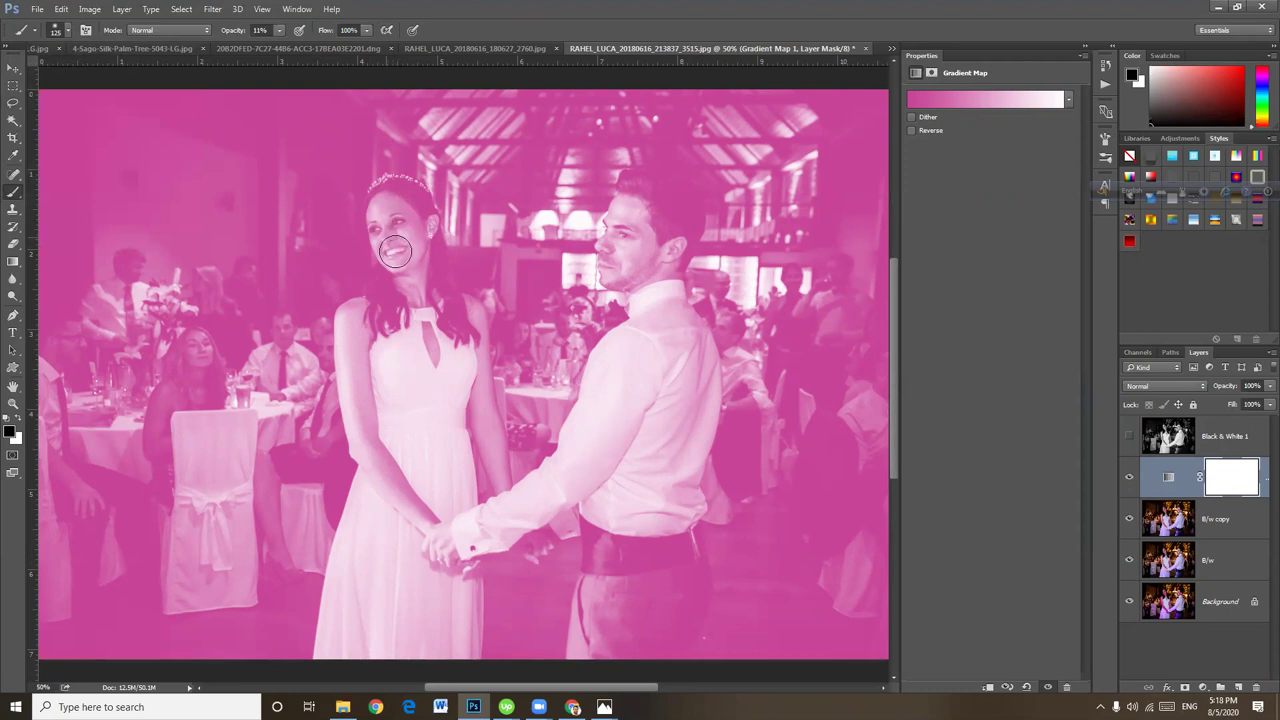
pyautogui.moveTo(392, 288); pyautogui.dragTo(390, 218)
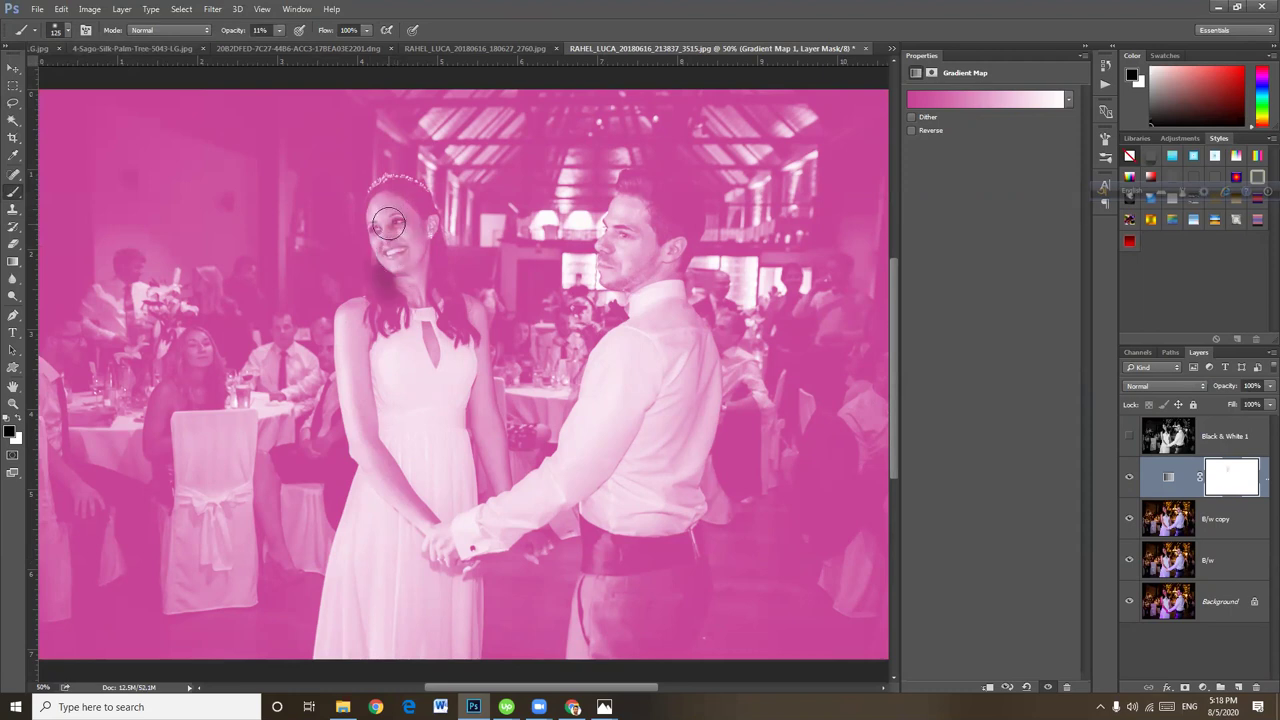
pyautogui.press(']')
pyautogui.press(']')
pyautogui.press(']')
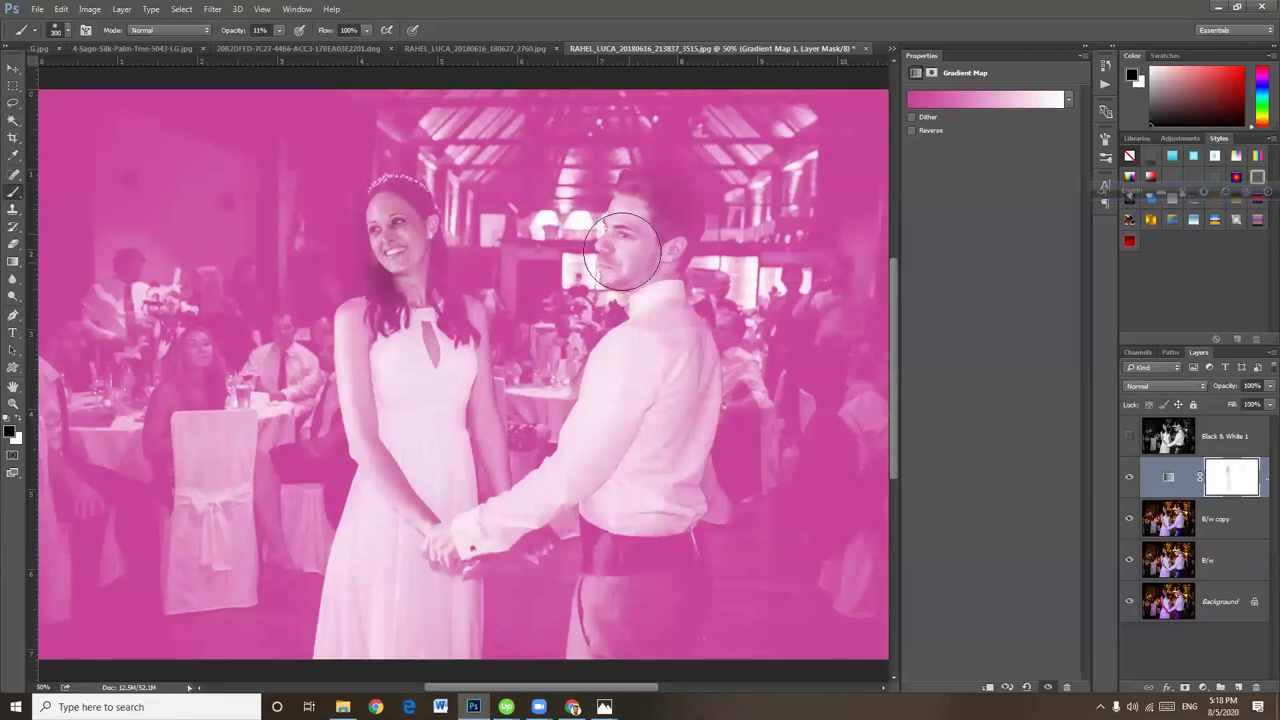
pyautogui.moveTo(622, 252); pyautogui.dragTo(645, 225)
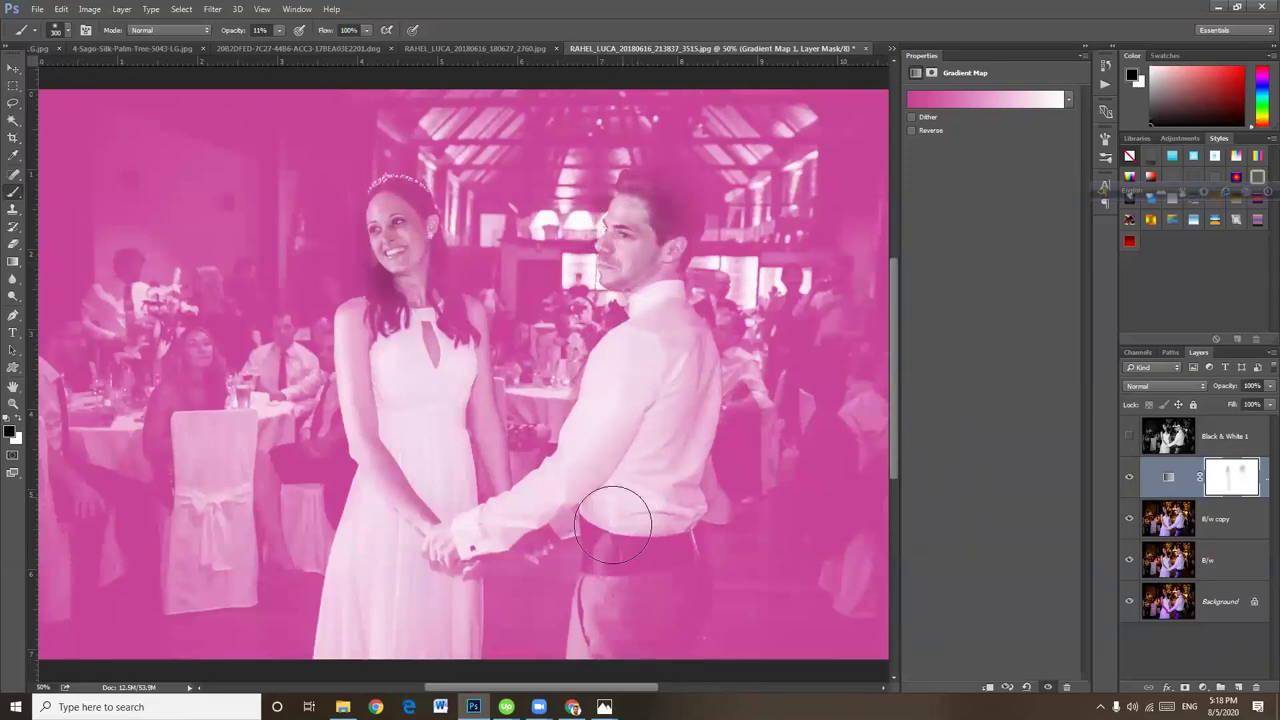
pyautogui.moveTo(480, 323); pyautogui.dragTo(465, 300)
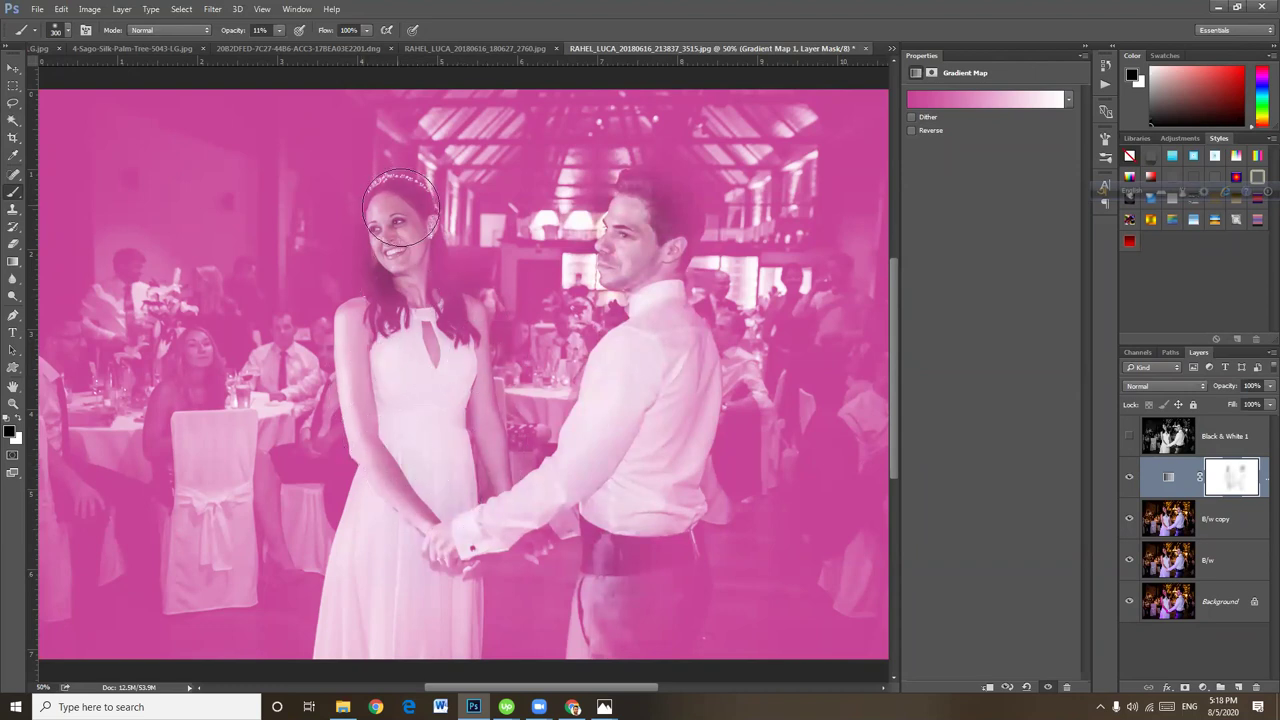
pyautogui.moveTo(676, 236); pyautogui.dragTo(617, 250)
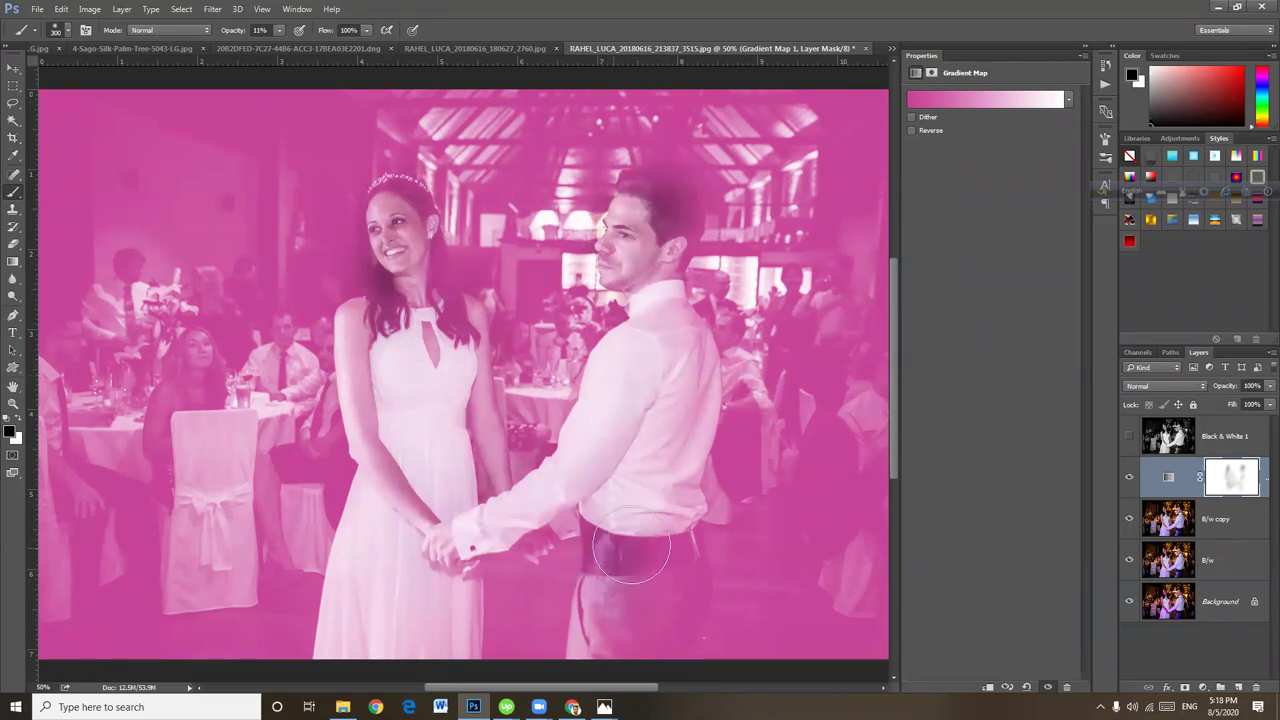
pyautogui.moveTo(440, 330); pyautogui.dragTo(372, 349)
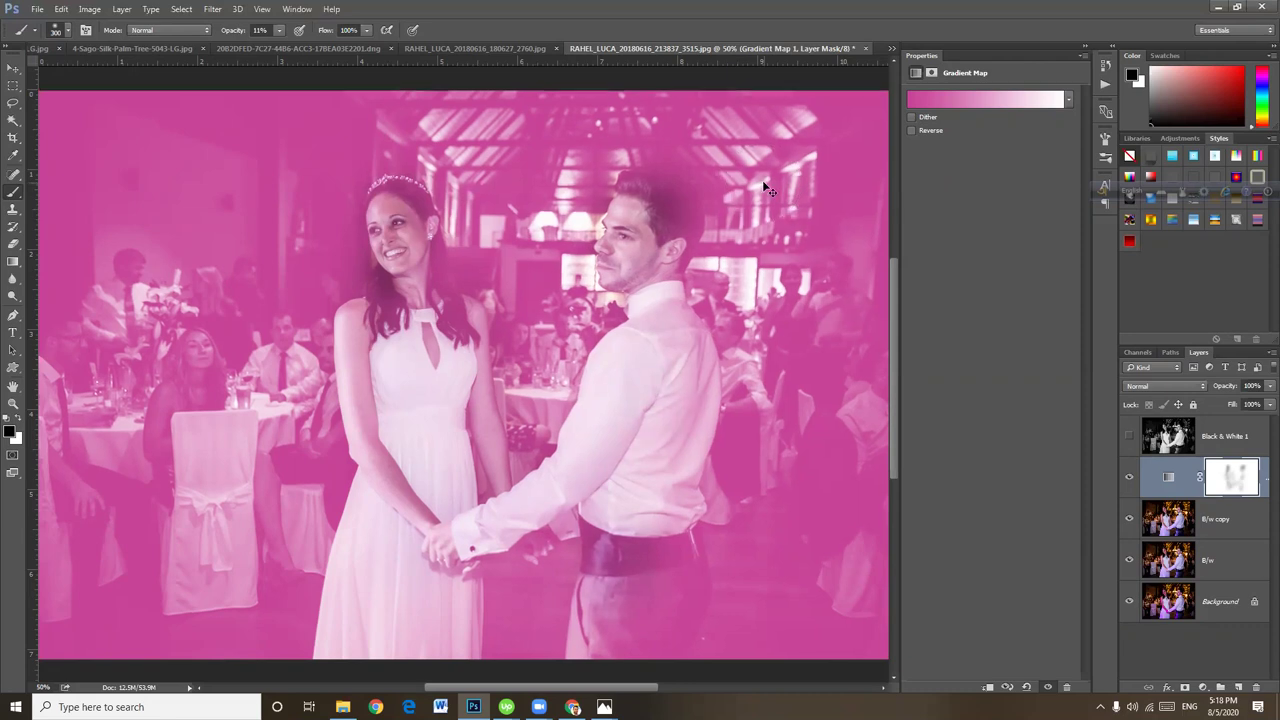
# Paint out more of the groom's face and check the whole photo zoomed out.
pyautogui.hotkey('ctrl', '-')
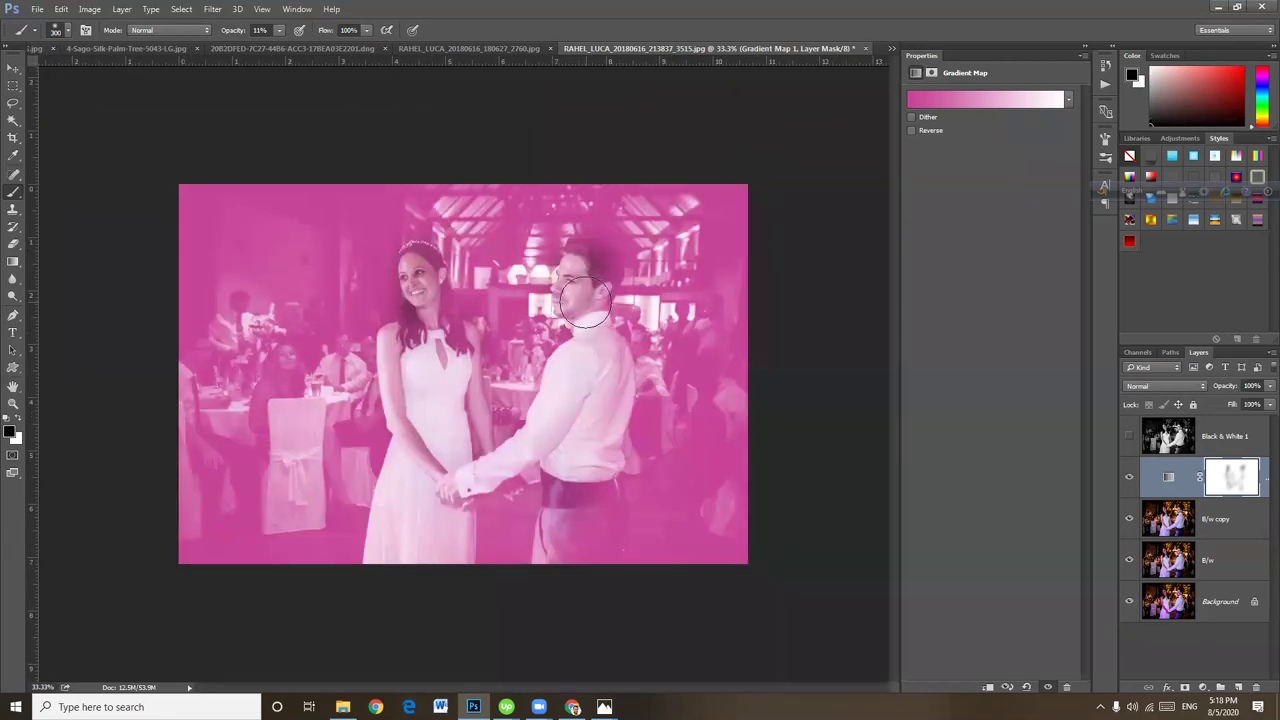
pyautogui.moveTo(577, 311); pyautogui.dragTo(625, 310)
pyautogui.hotkey('ctrl', '-')
pyautogui.hotkey('ctrl', '+')
# Merge the pink gradient map down into B/w copy and compare it on and off.
pyautogui.click(1242, 516)
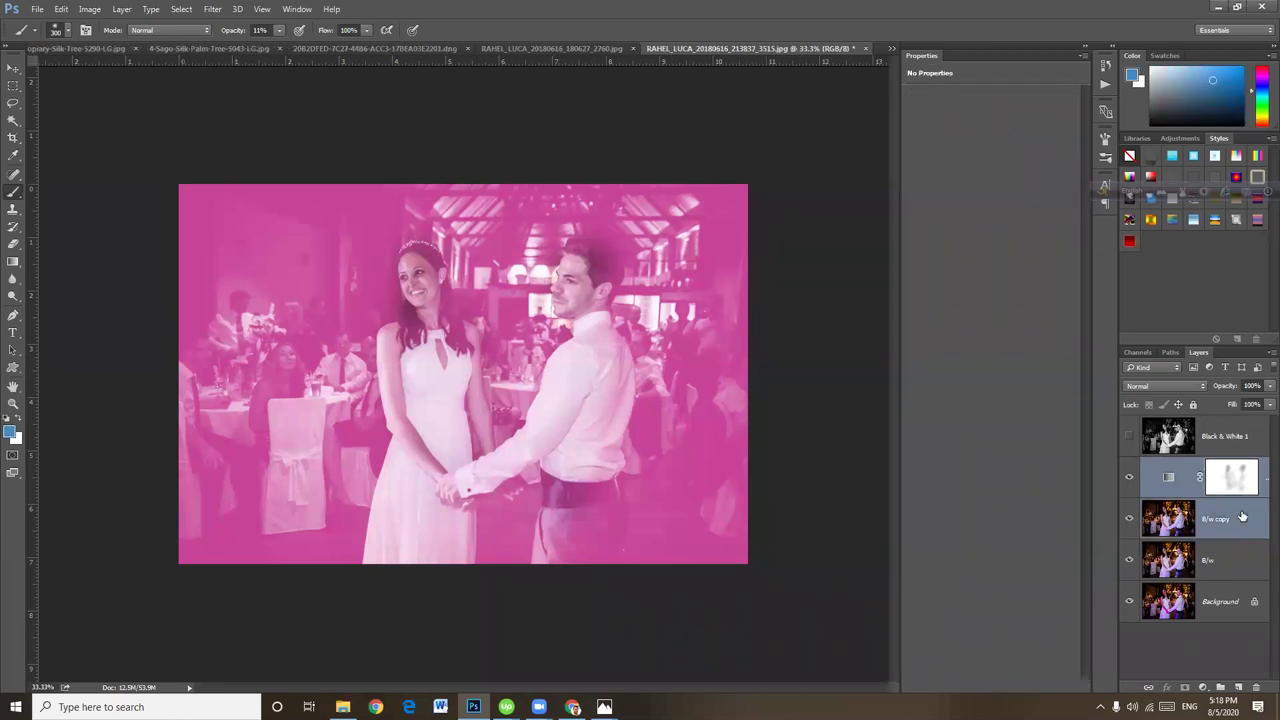
pyautogui.hotkey('ctrl', 'e')
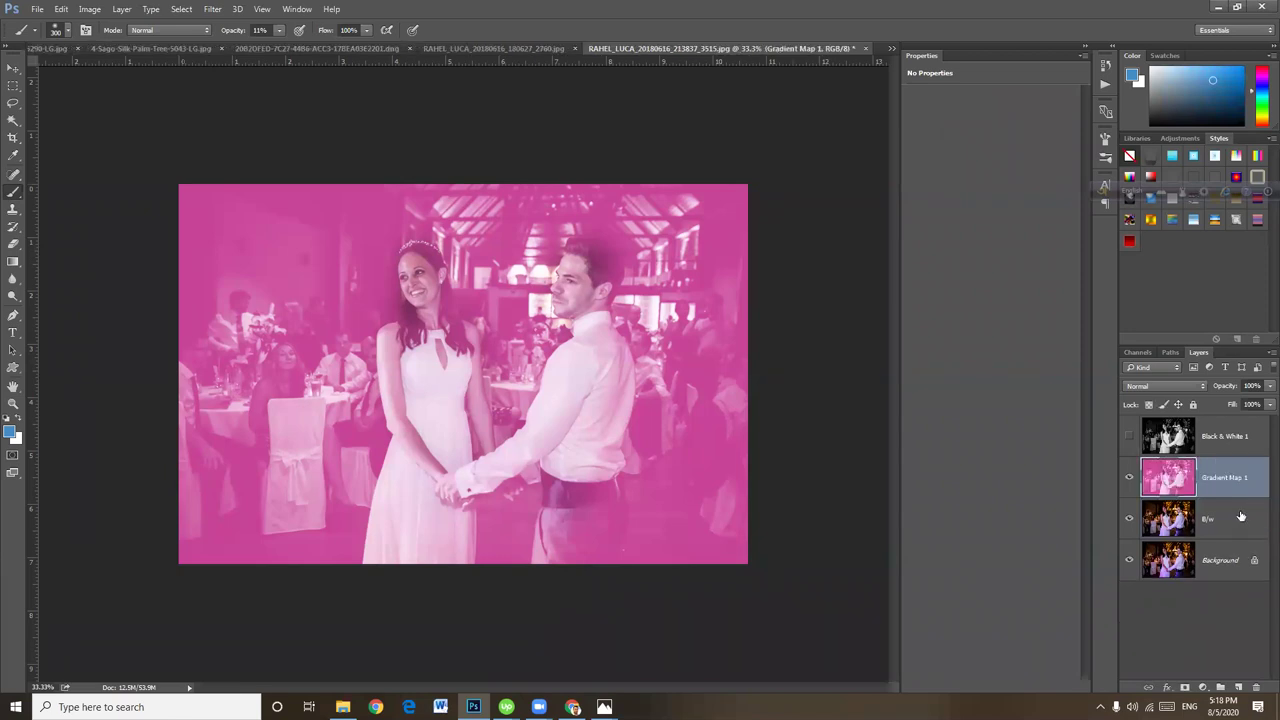
pyautogui.click(1130, 480)
pyautogui.click(1130, 480)
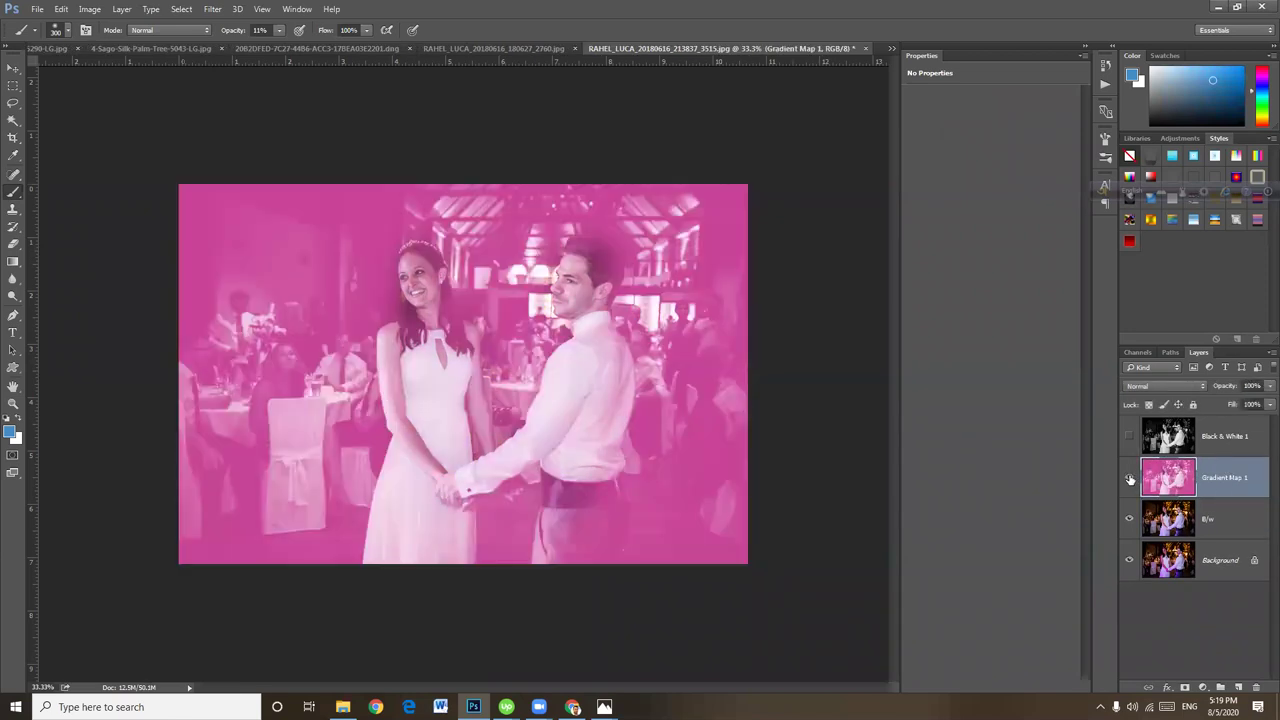
# Select Background, zoom out, and show the Black & White 1 layer again.
pyautogui.click(1220, 518)
pyautogui.click(1222, 555)
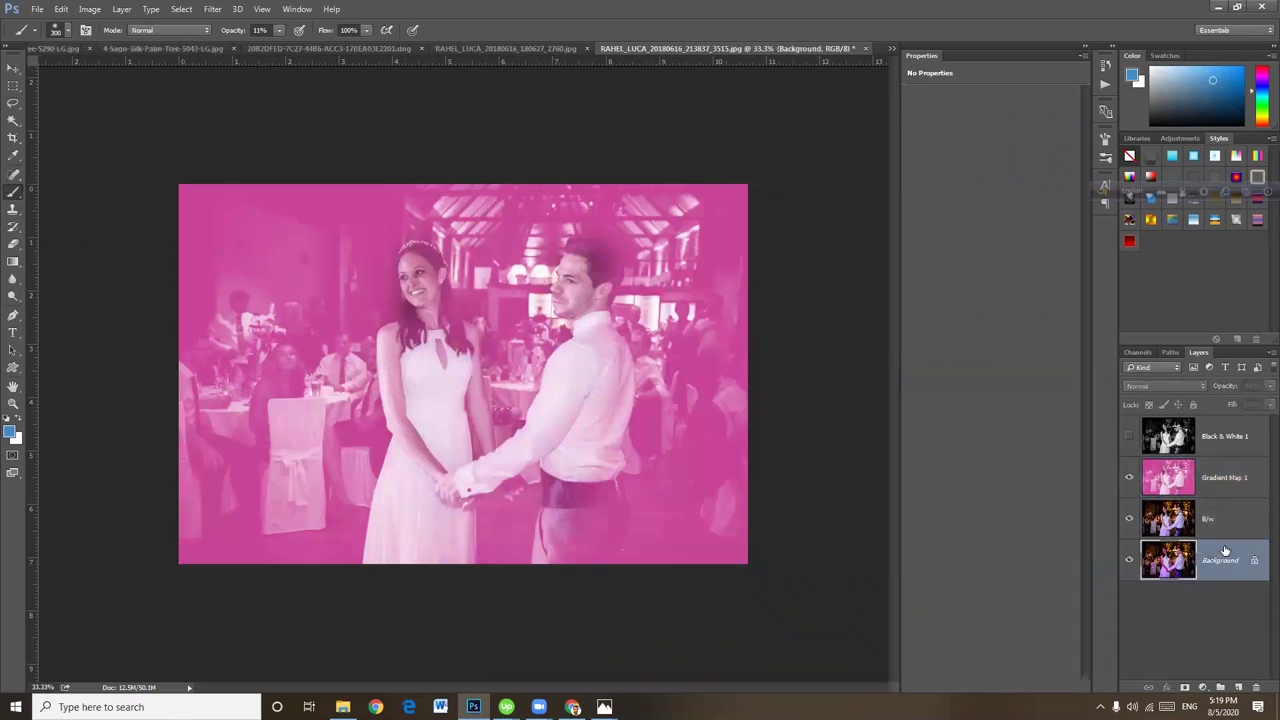
pyautogui.hotkey('ctrl', '-')
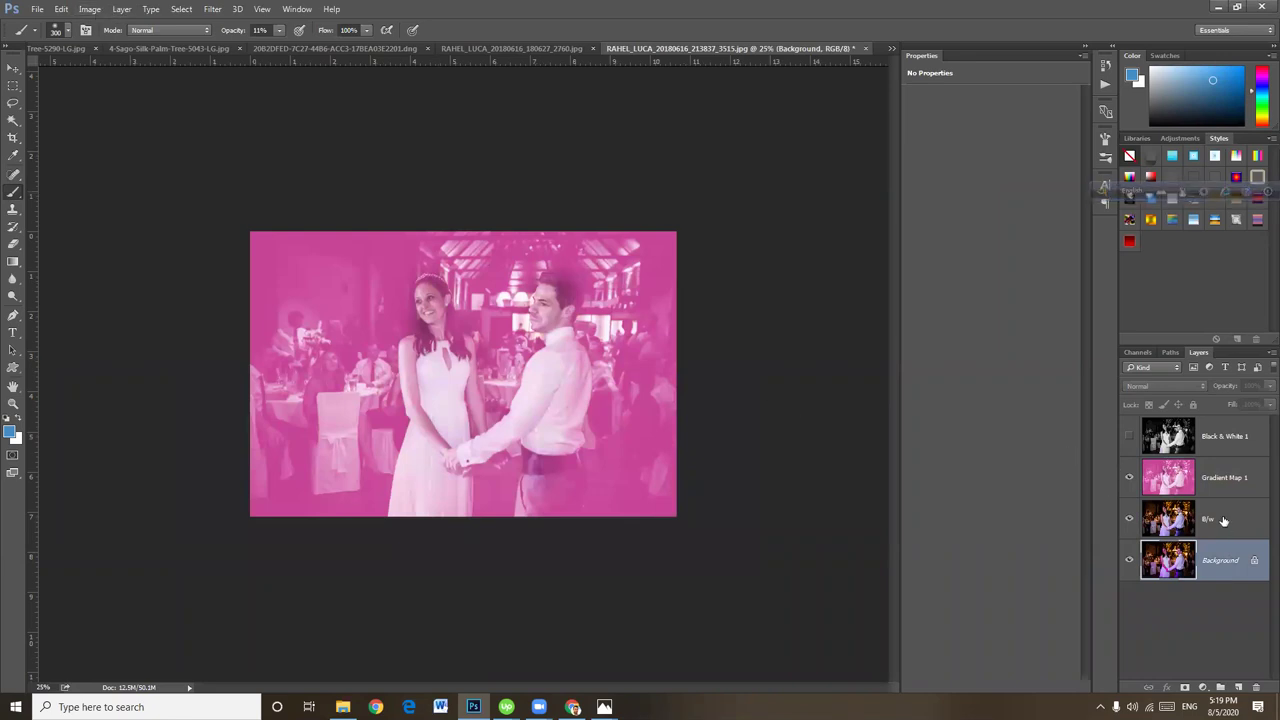
pyautogui.click(1129, 436)
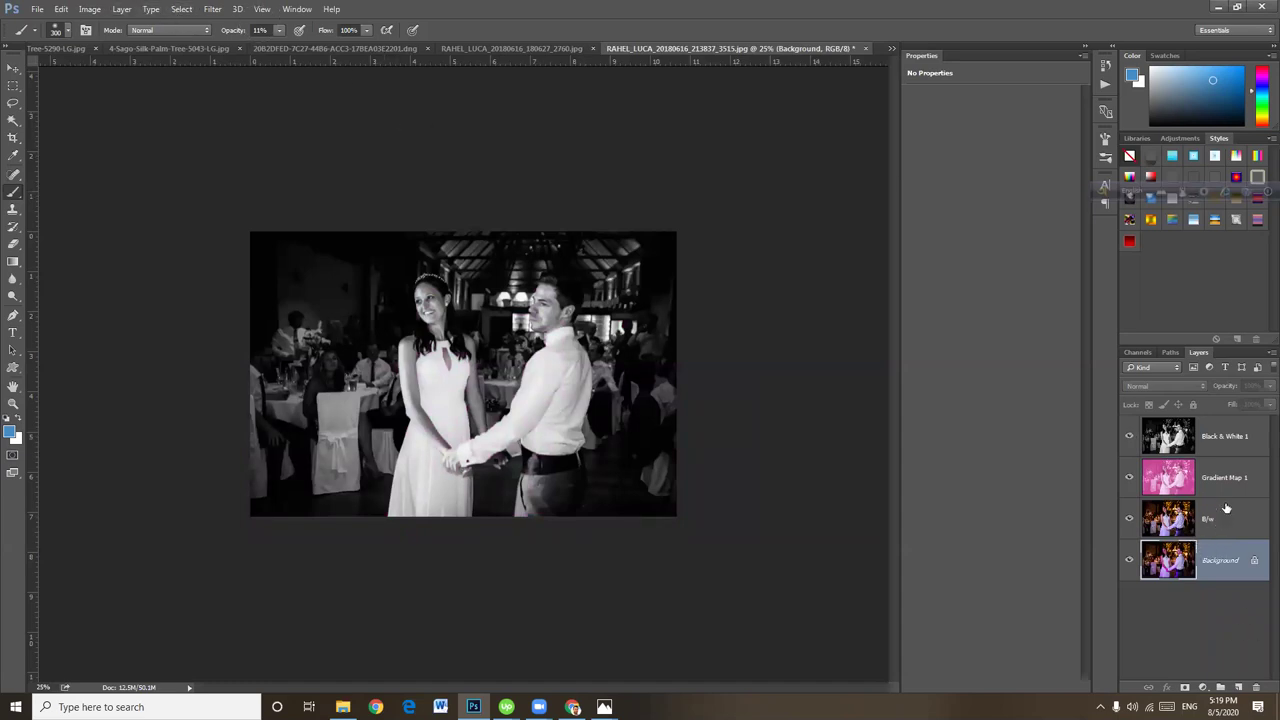
# Set the canvas width to 43 inches in Canvas Size.
pyautogui.click(89, 9)
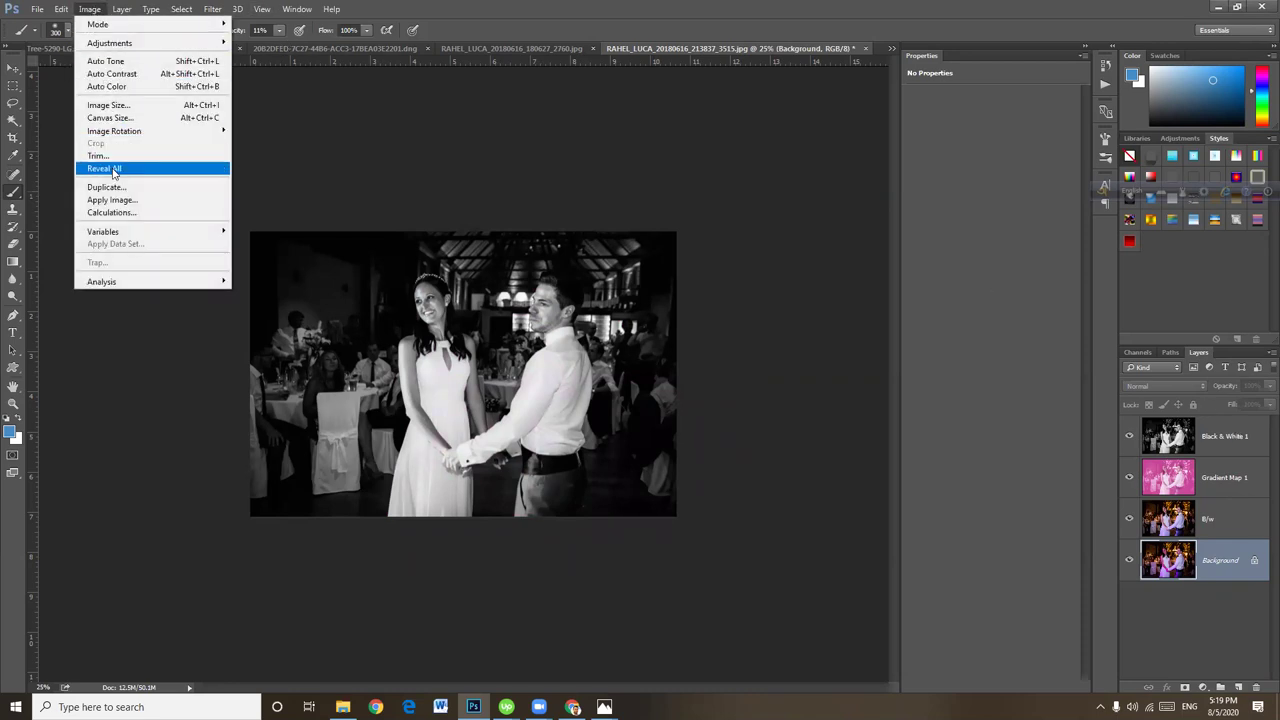
pyautogui.click(117, 118)
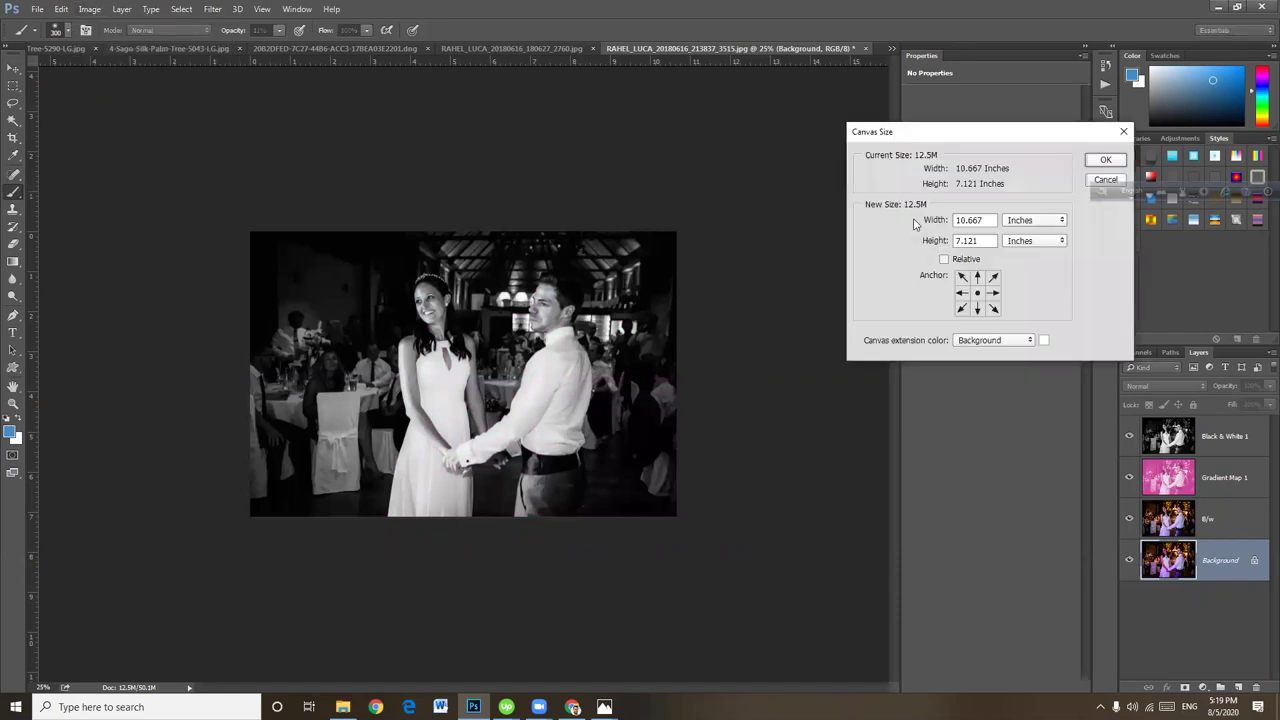
pyautogui.doubleClick(987, 219)
pyautogui.press('BackSpace')
pyautogui.write('43')
pyautogui.click(1105, 160)
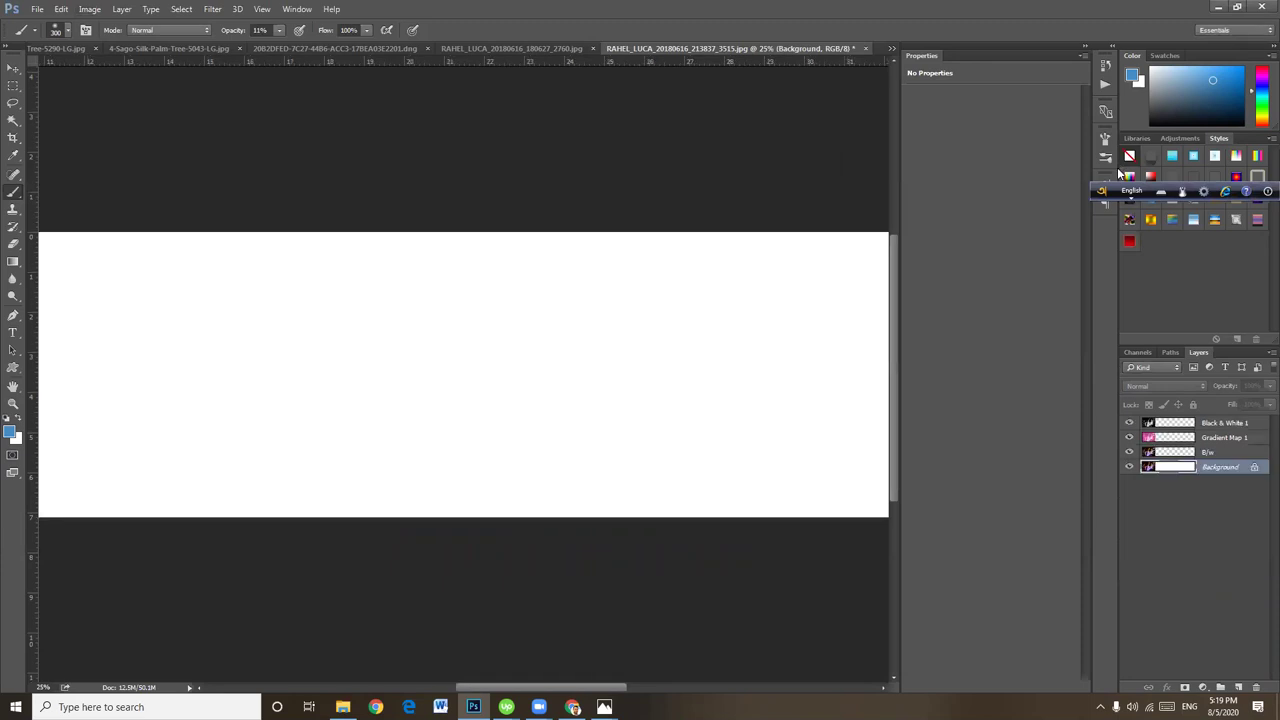
# Zoom out and move the Black & White 1 copy to the canvas's right end.
pyautogui.hotkey('ctrl', '-')
pyautogui.hotkey('ctrl', '-')
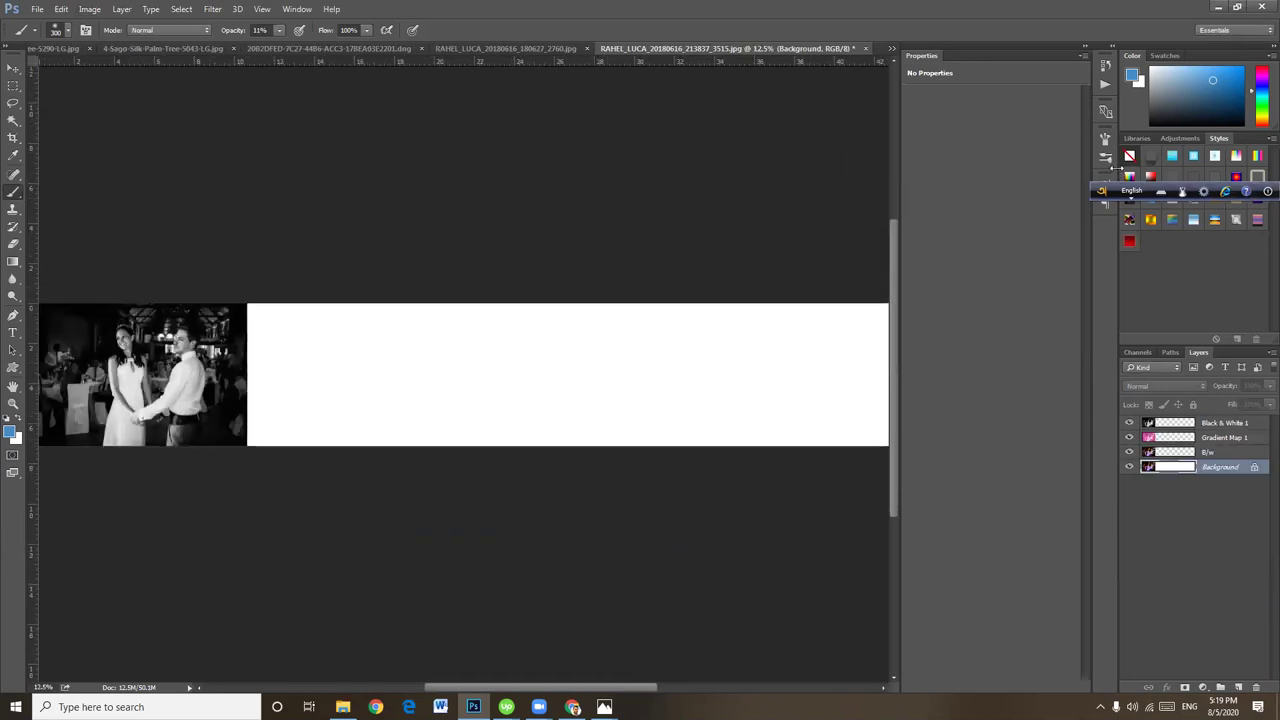
pyautogui.hotkey('ctrl', '-')
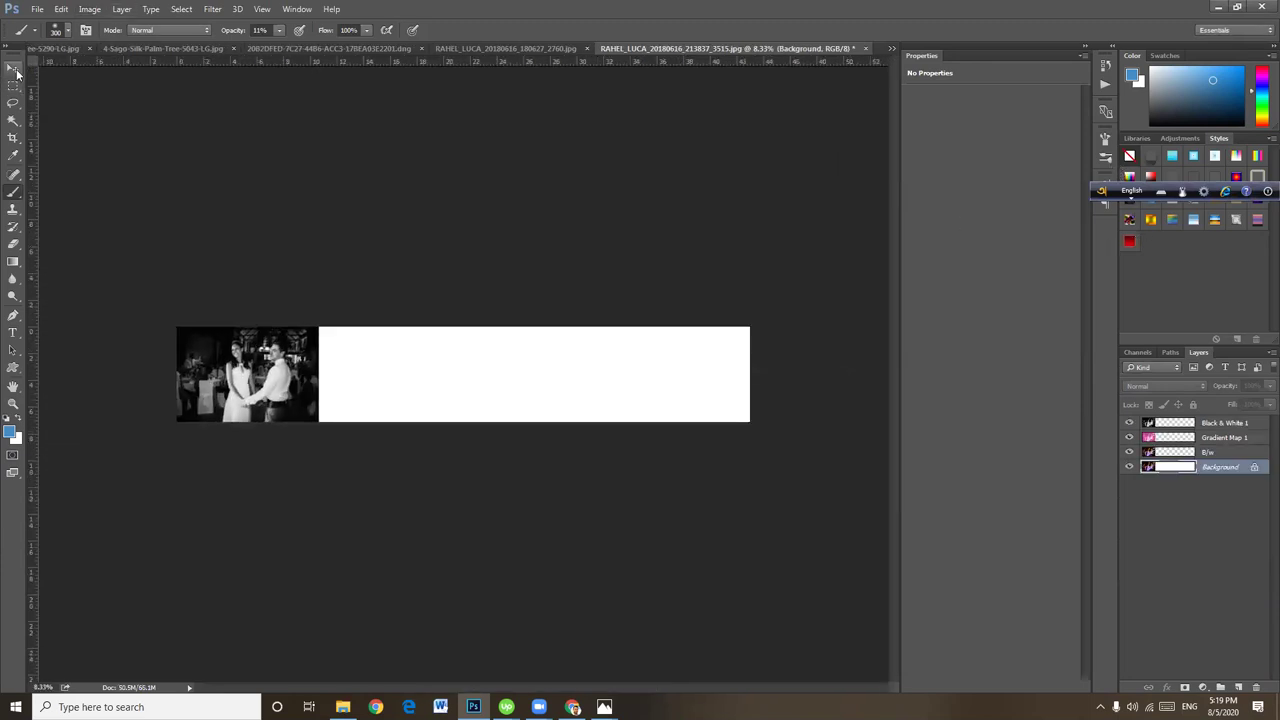
pyautogui.click(16, 72)
pyautogui.click(1222, 423)
pyautogui.moveTo(218, 390)
pyautogui.mouseDown()
pyautogui.moveTo(567, 390)
pyautogui.moveTo(655, 367)
pyautogui.mouseUp()
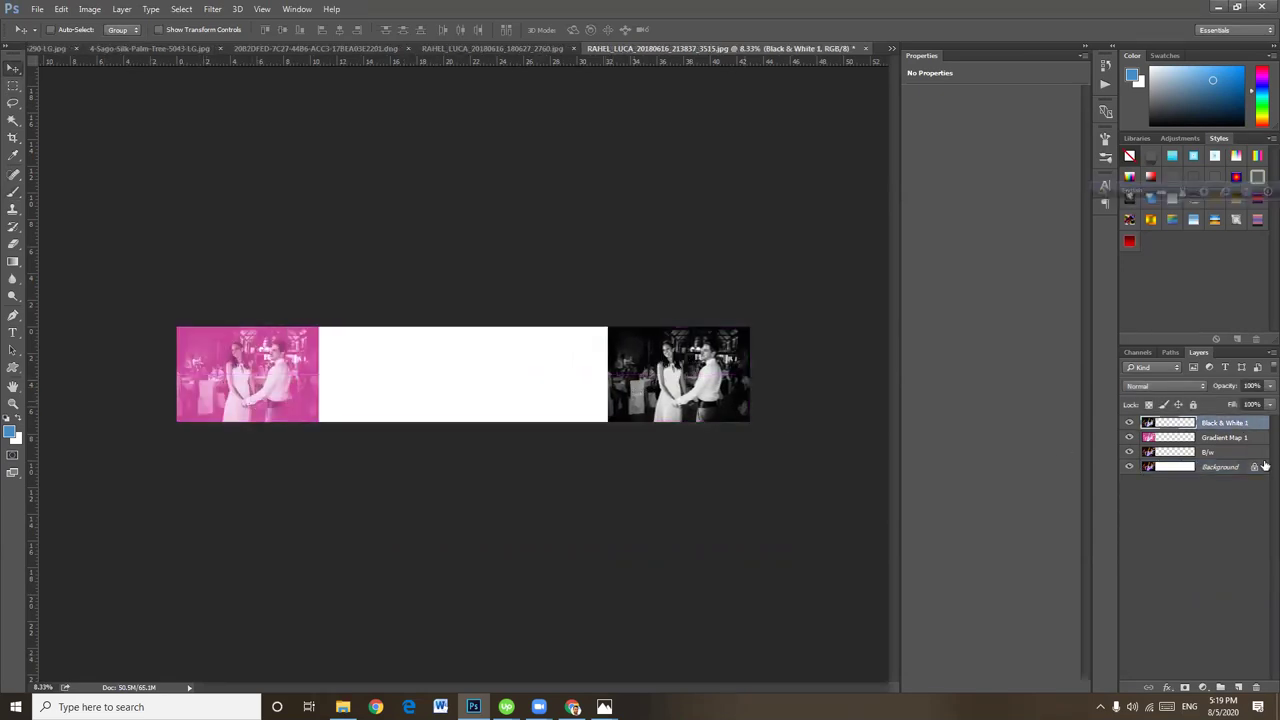
# Place the pink Gradient Map 1 version in the third slot and the brightened B/w photo in the second.
pyautogui.click(1216, 438)
pyautogui.moveTo(291, 382); pyautogui.dragTo(540, 385)
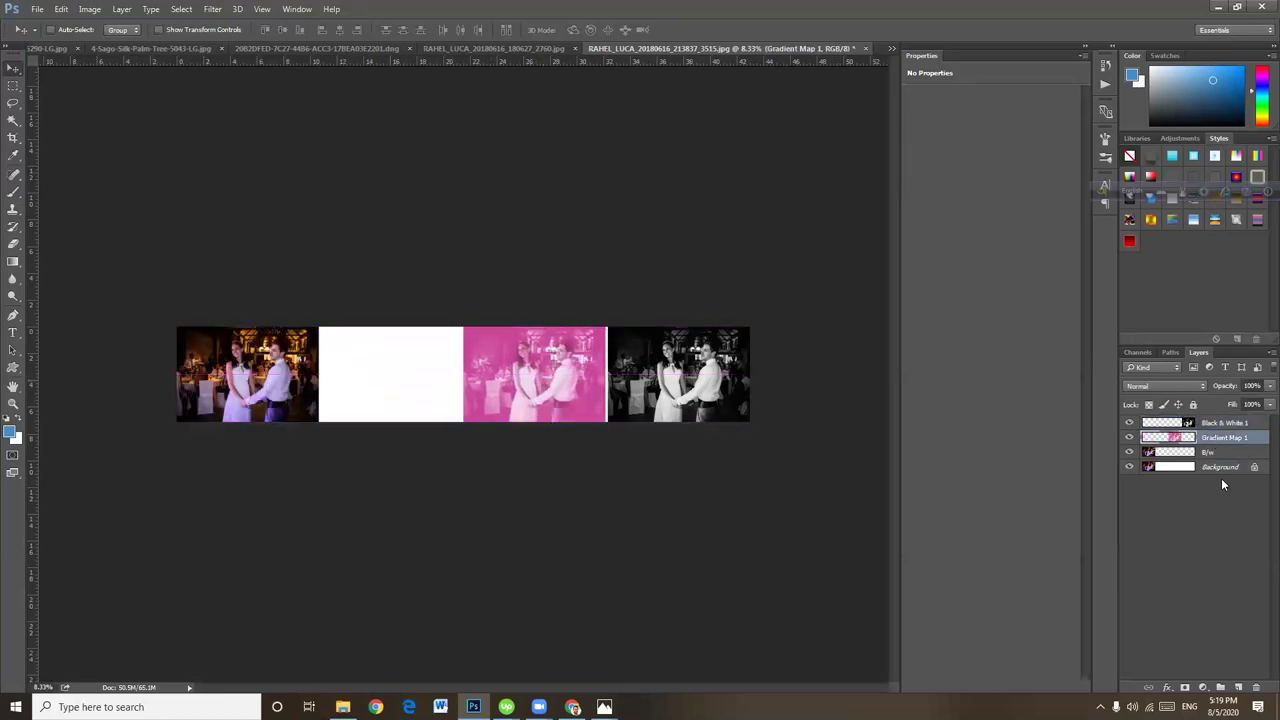
pyautogui.click(1228, 455)
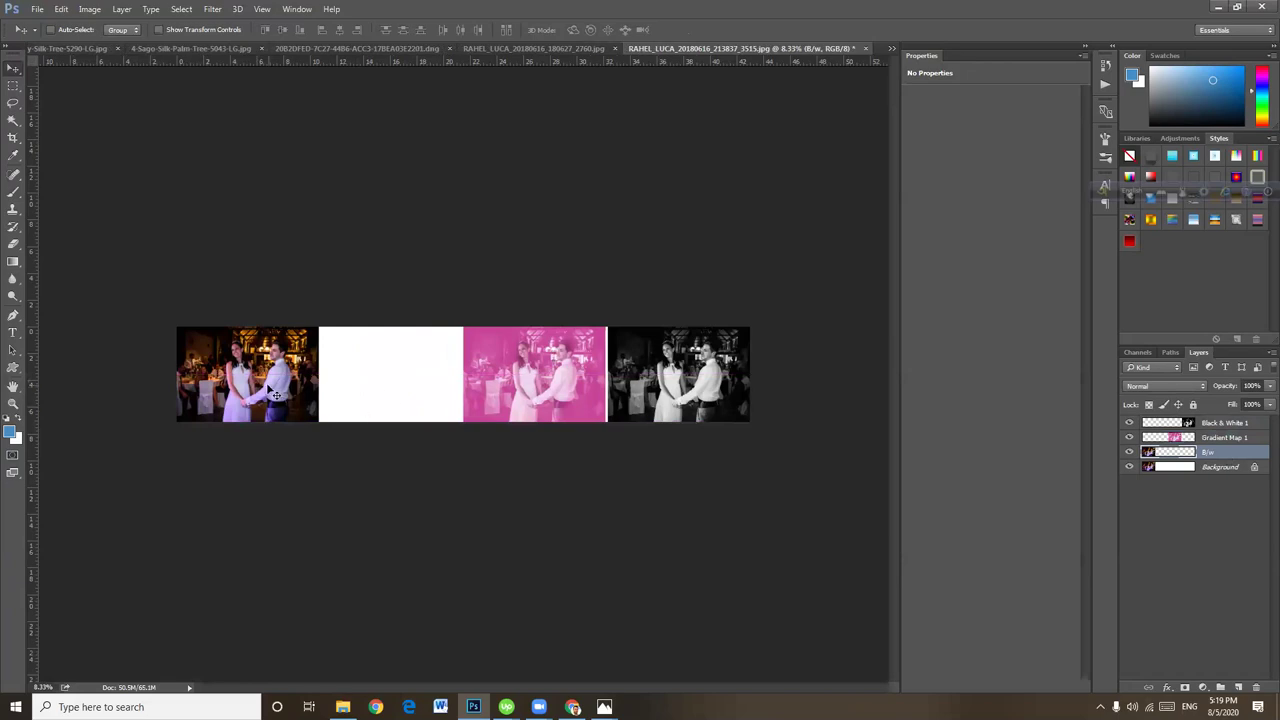
pyautogui.moveTo(275, 393); pyautogui.dragTo(393, 397)
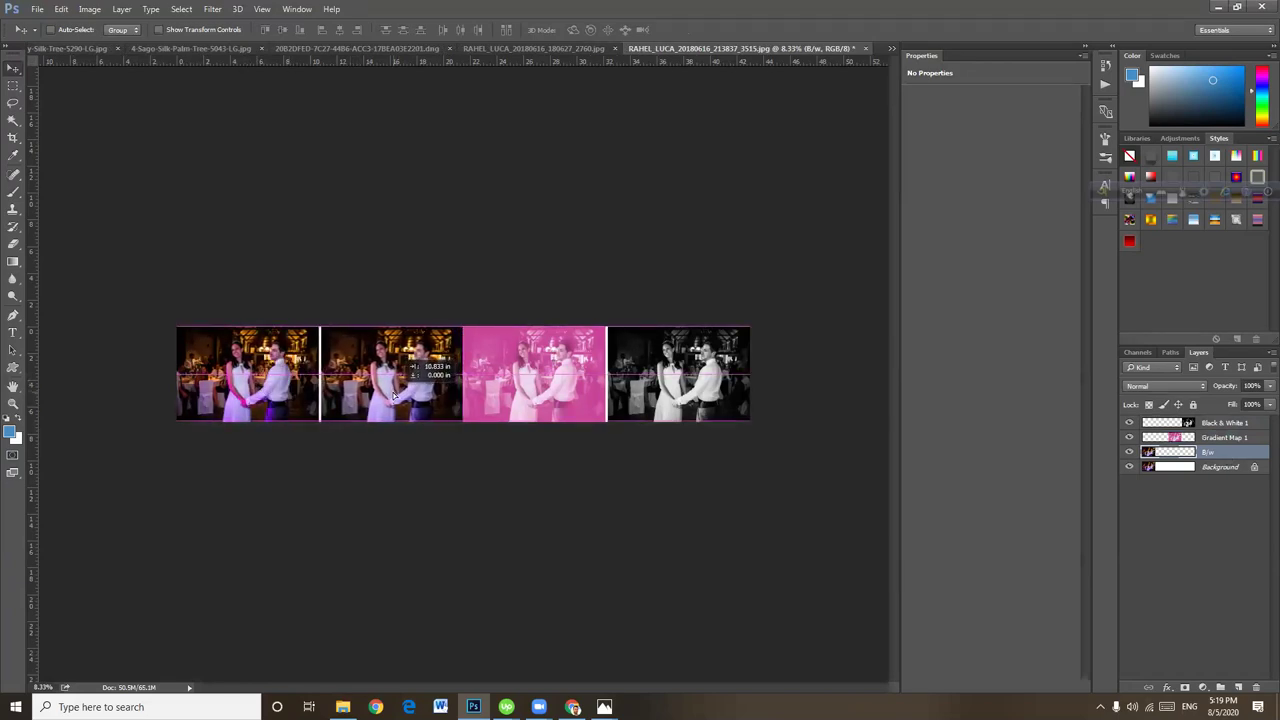
# Zoom in to check the photo edges, then add Gradient Map 1 to the layer selection.
pyautogui.hotkey('ctrl', '+')
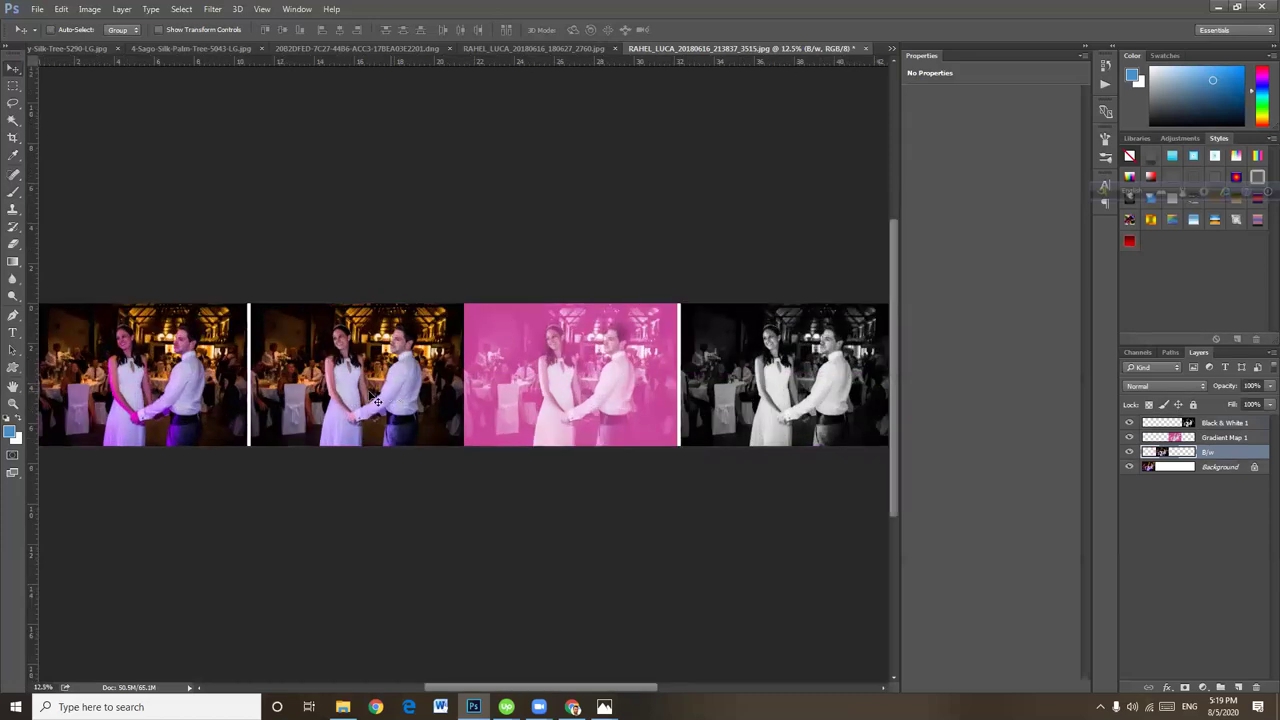
pyautogui.hotkey('ctrl', '-')
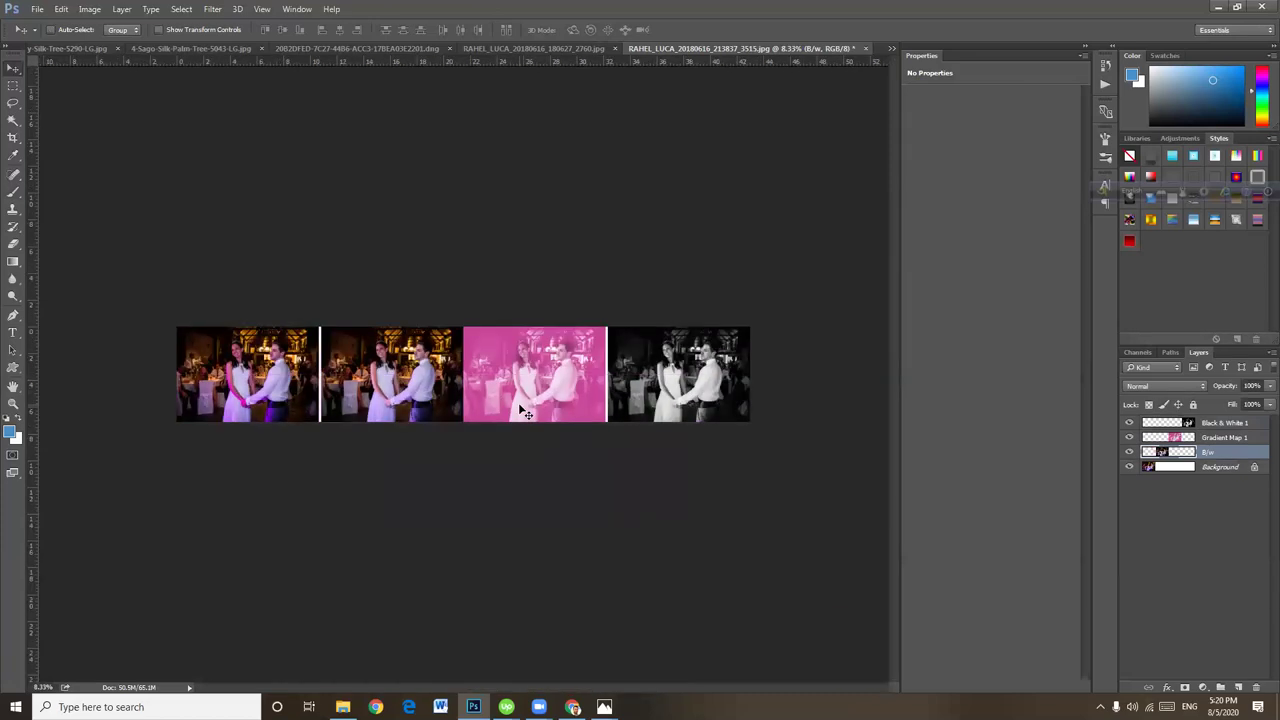
pyautogui.keyDown('shift'); pyautogui.click(1238, 438); pyautogui.keyUp('shift')
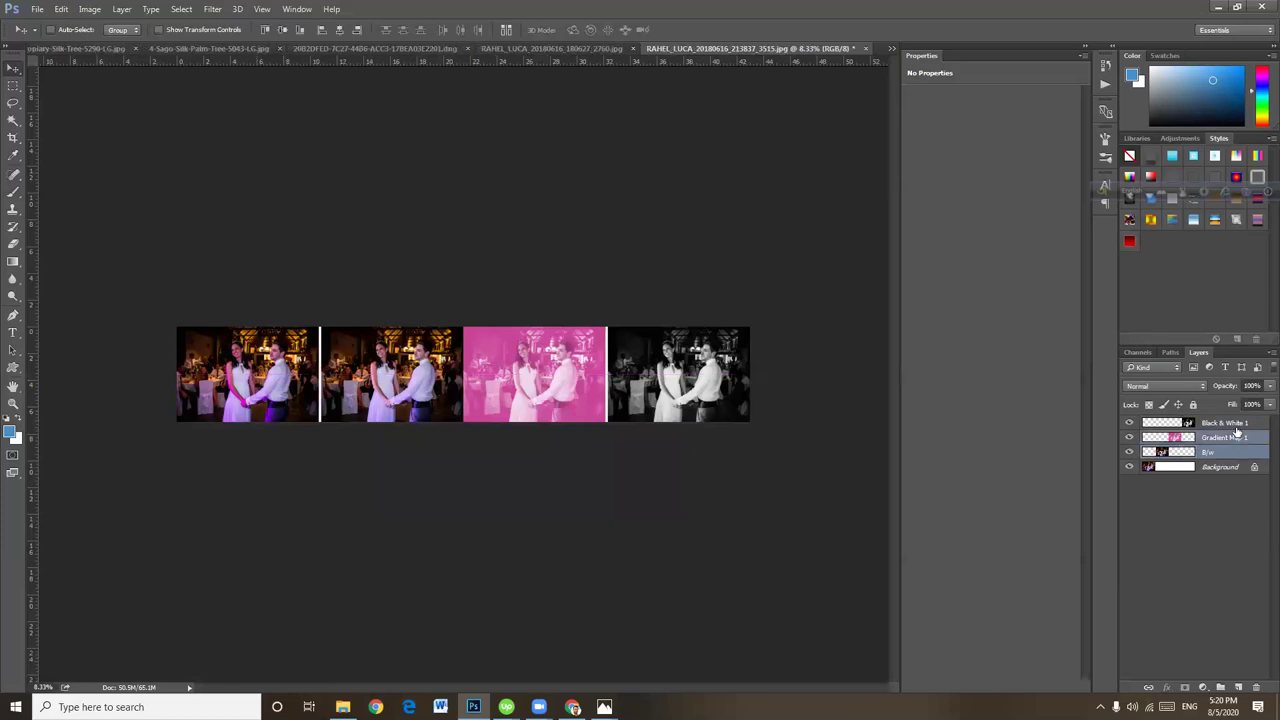
# Distribute the three moved photos evenly by their horizontal centers.
pyautogui.keyDown('shift'); pyautogui.click(1238, 424); pyautogui.keyUp('shift')
pyautogui.click(476, 30)
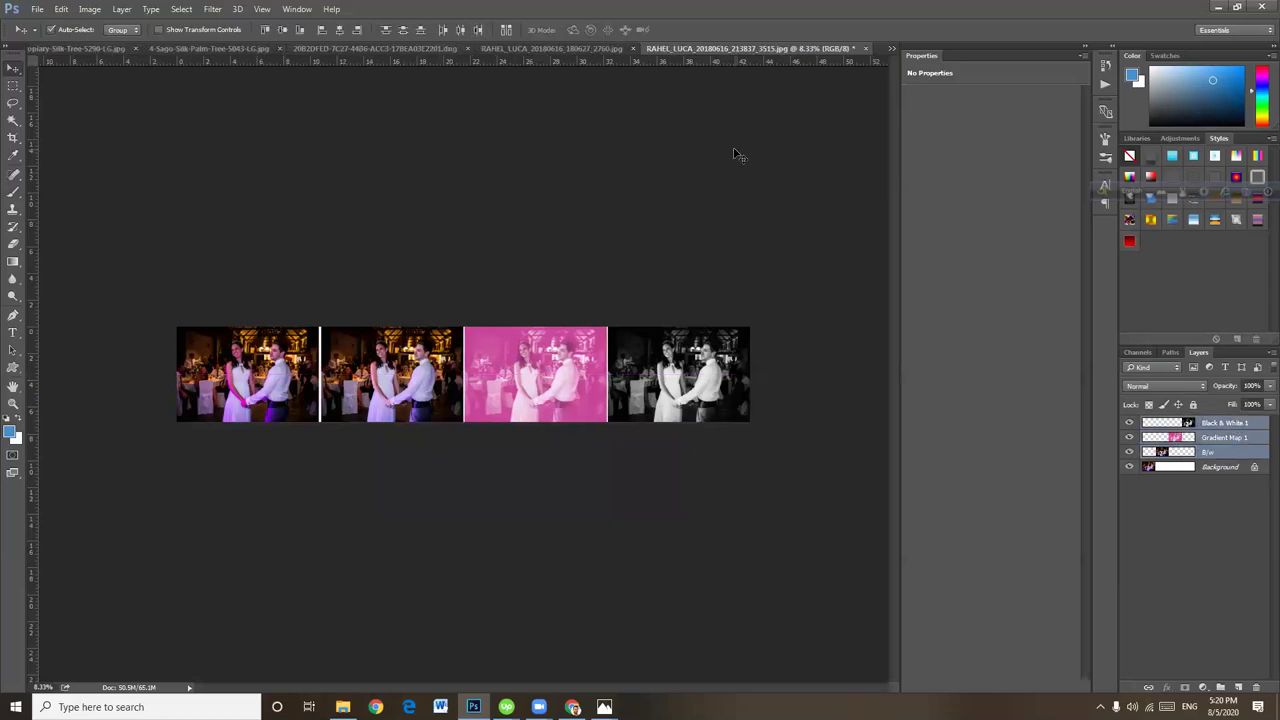
pyautogui.hotkey('ctrl', '+')
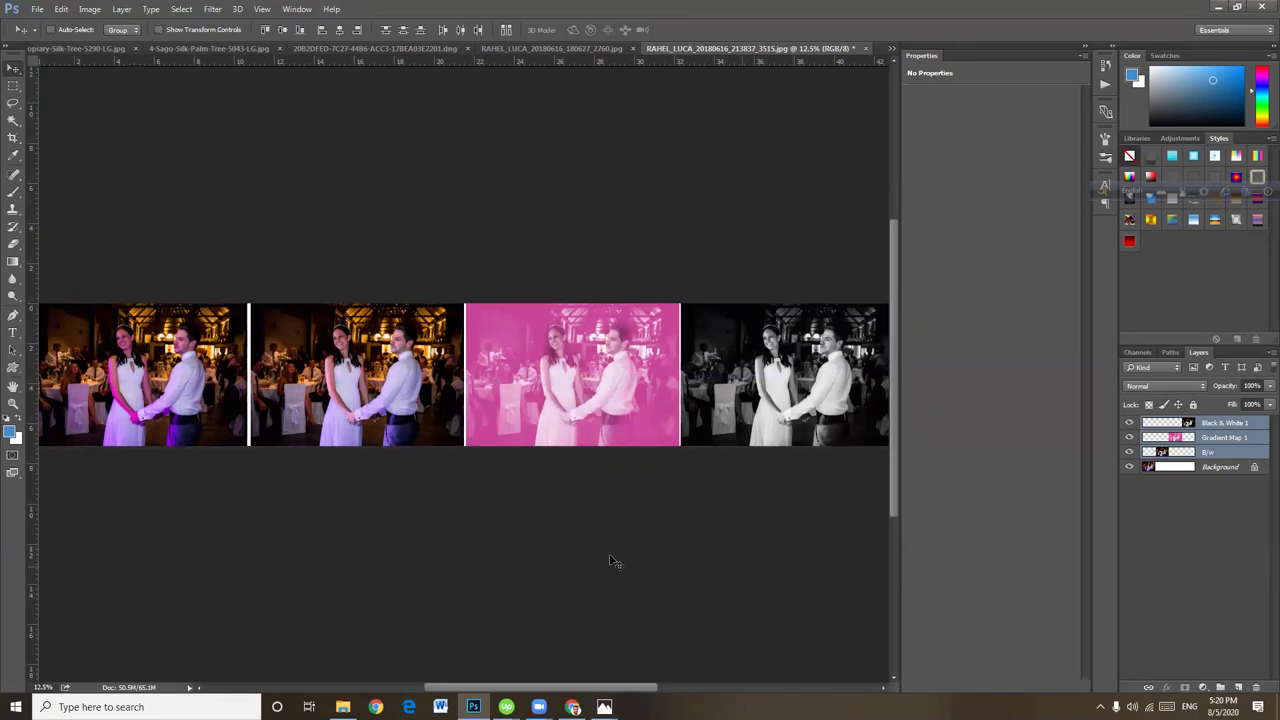
# Select only the B/w layer and fine-tune the second photo's position with arrow nudges.
pyautogui.rightClick(396, 400)
pyautogui.click(420, 409)
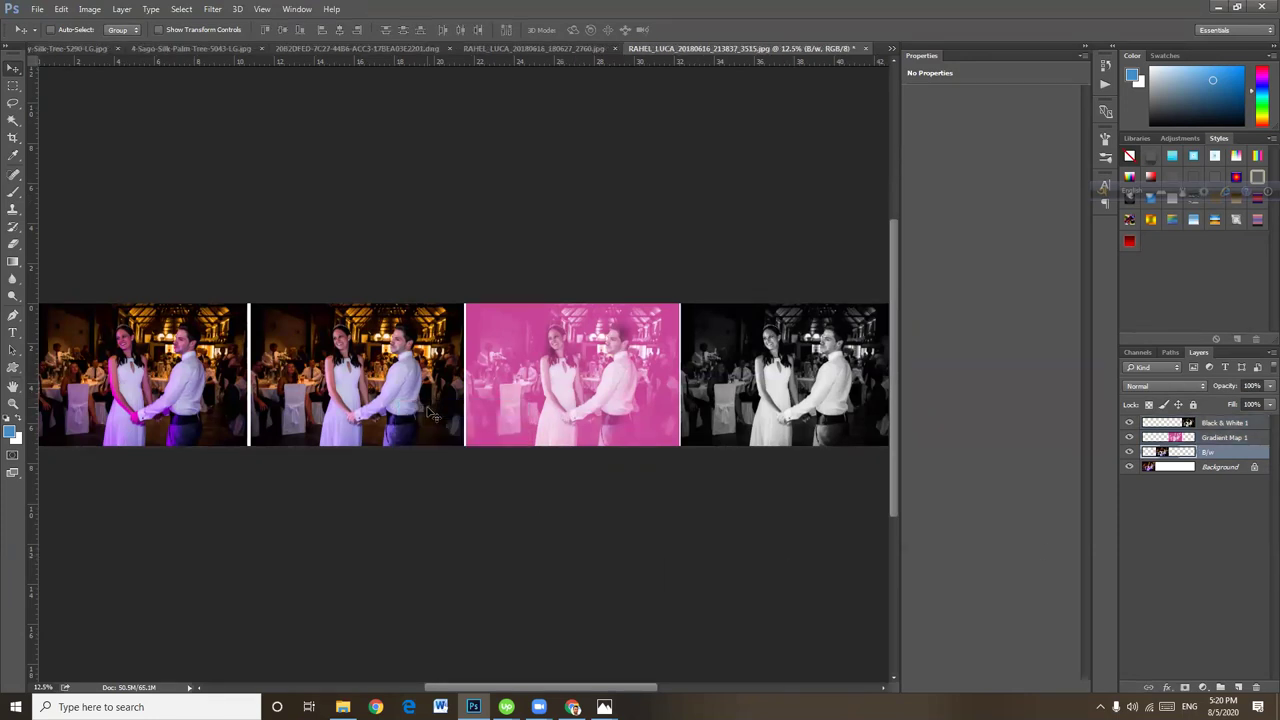
pyautogui.press('Left')
pyautogui.press('Left')
pyautogui.press('Left')
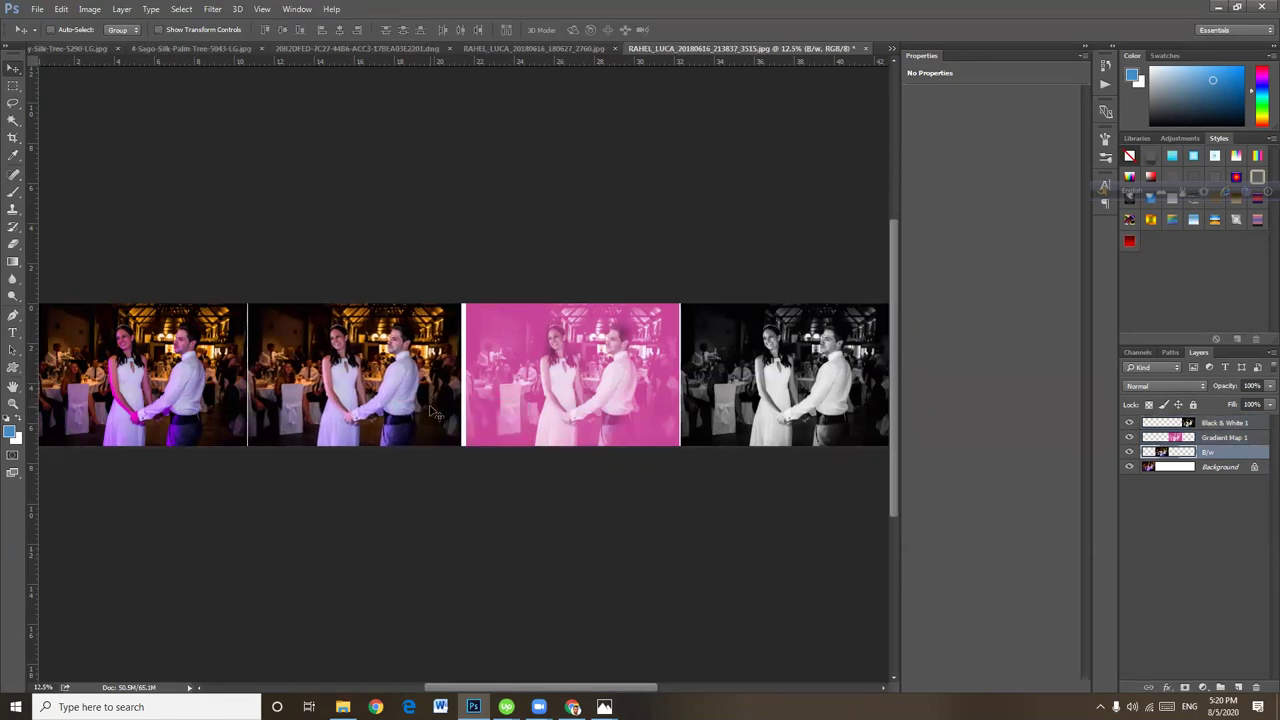
pyautogui.press('Right')
pyautogui.press('Right')
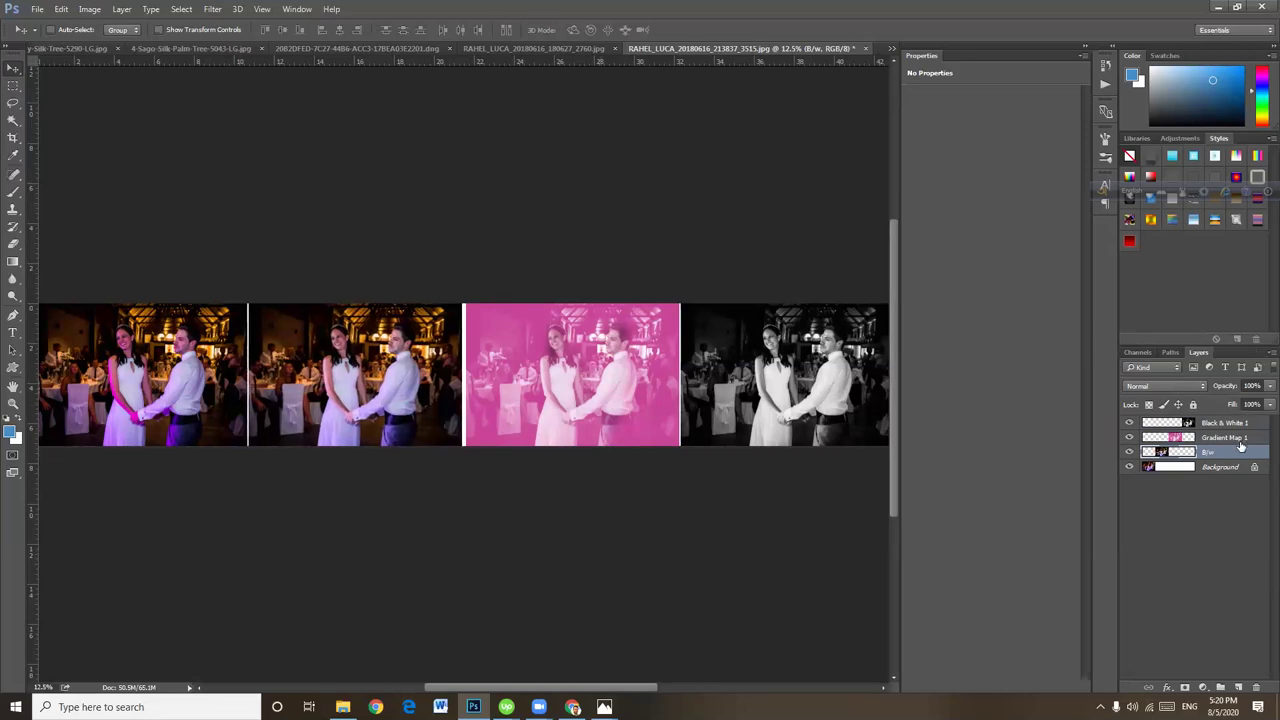
# Nudge the pink and black-and-white photos slightly left and inspect the gaps along the strip.
pyautogui.keyDown('shift'); pyautogui.click(1240, 437); pyautogui.keyUp('shift')
pyautogui.keyDown('shift'); pyautogui.click(1242, 424); pyautogui.keyUp('shift')
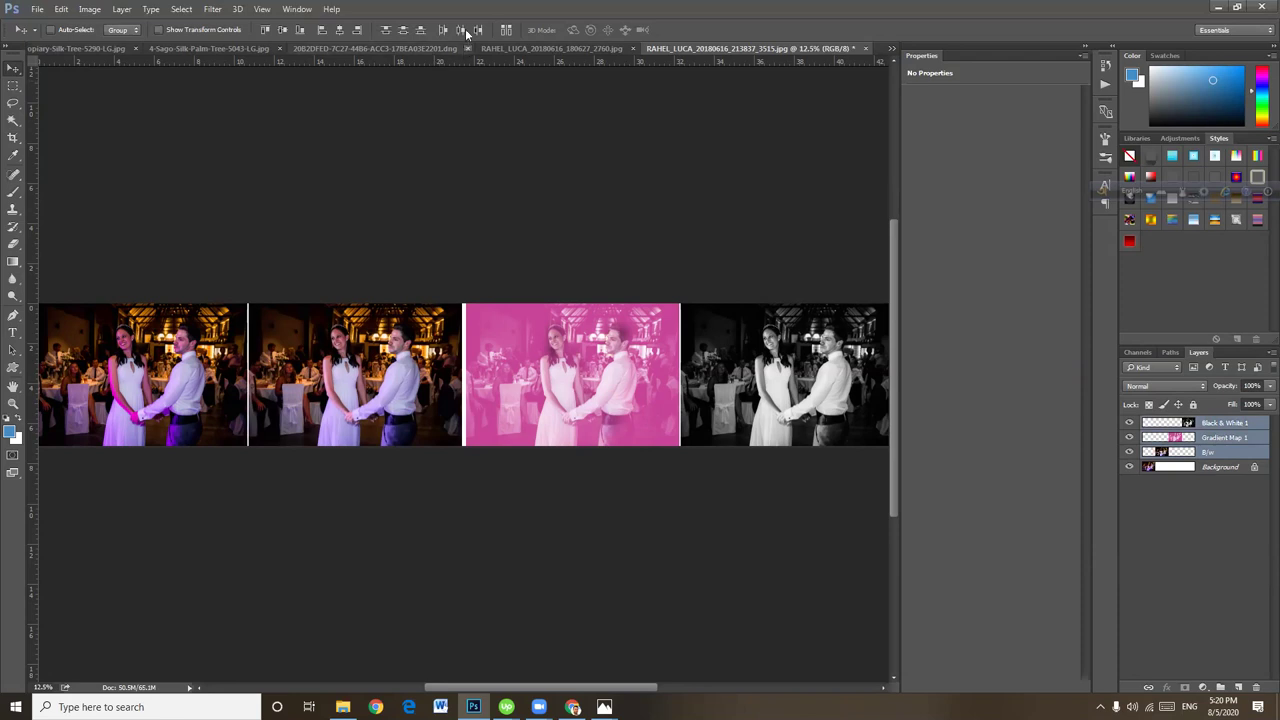
pyautogui.press('Left')
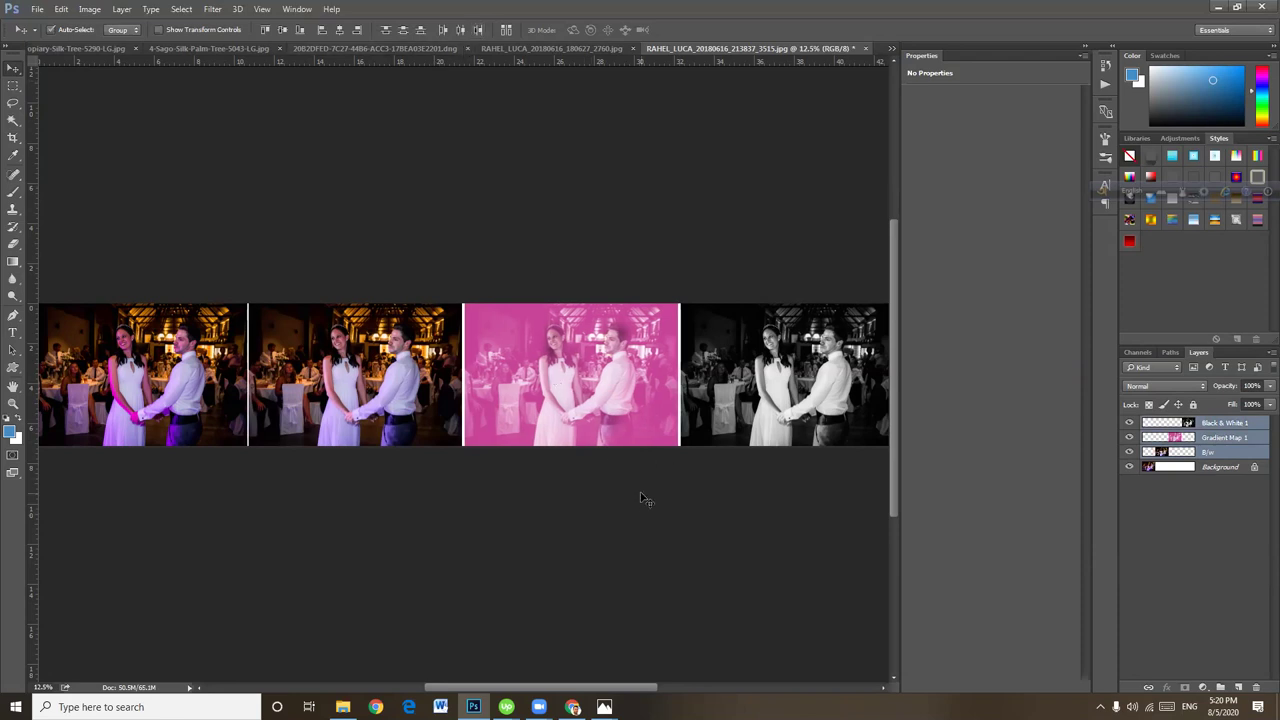
pyautogui.hotkey('ctrl', '+')
pyautogui.moveTo(354, 520); pyautogui.dragTo(499, 521)
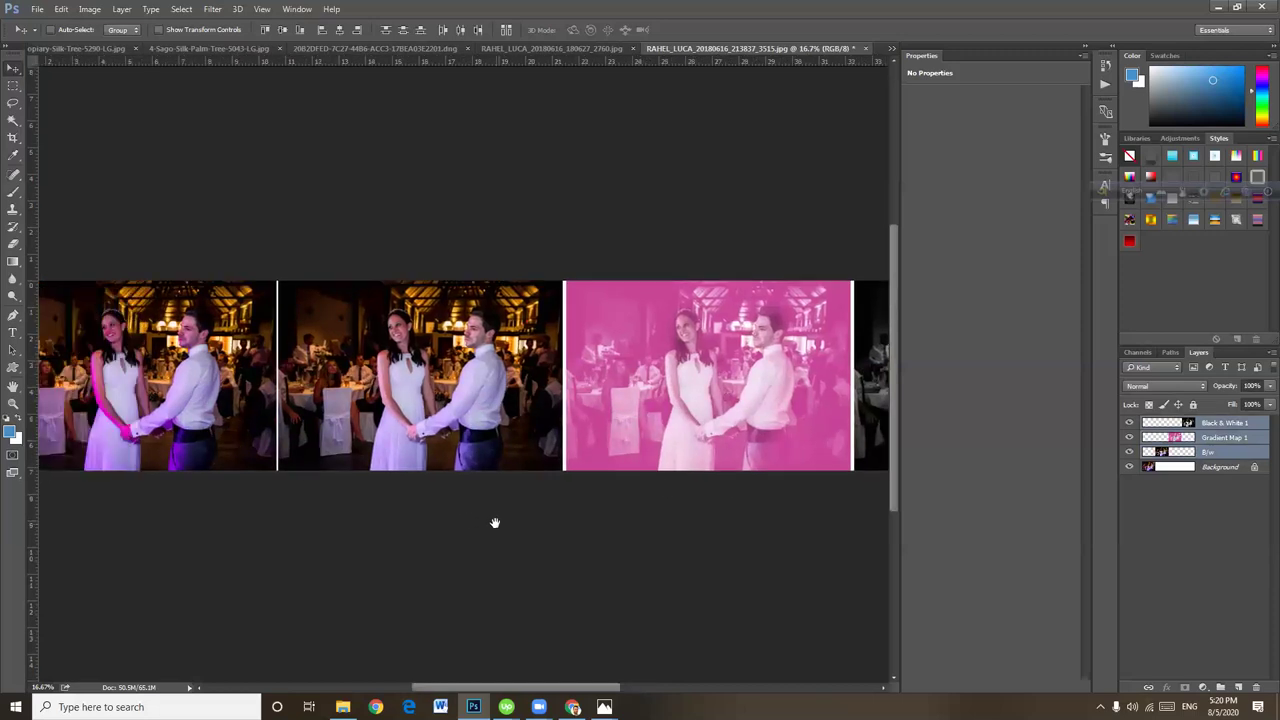
pyautogui.hotkey('ctrl', '-')
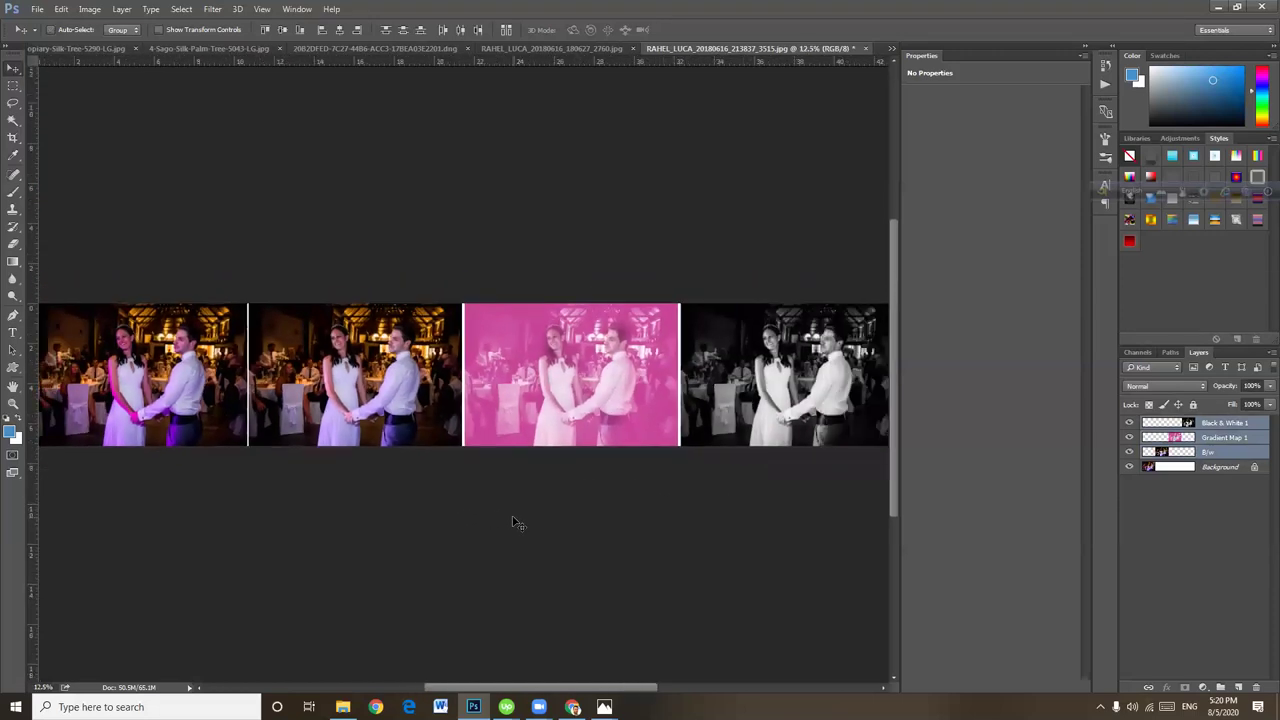
pyautogui.hotkey('ctrl', '-')
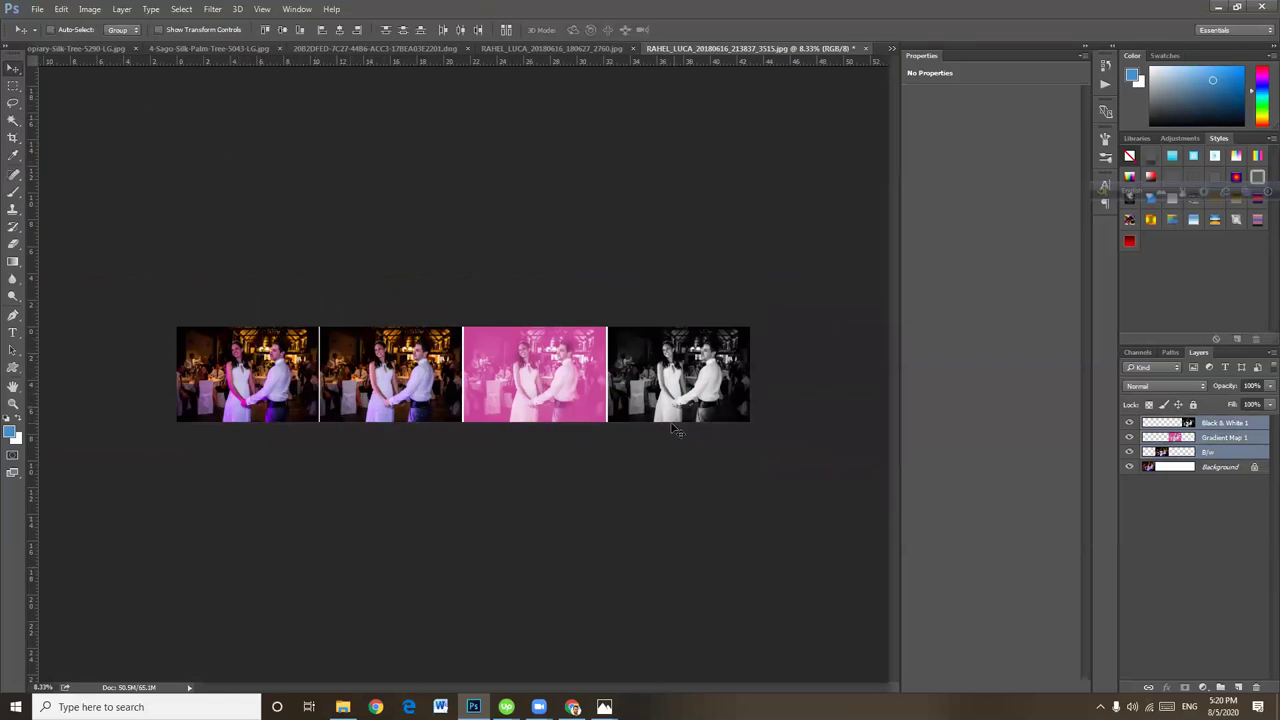
pyautogui.click(37, 9)
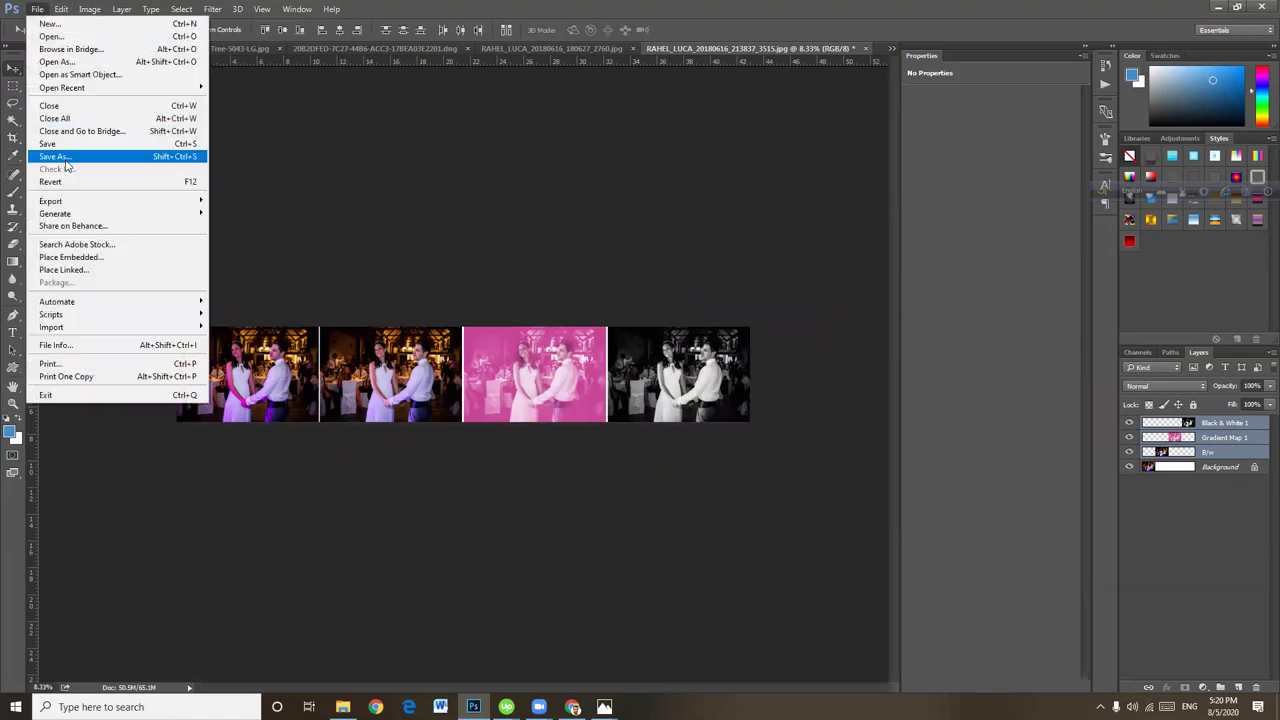
# Export the strip via Save for Web as a JPEG High file named 'AJUMENTHUE'.
pyautogui.moveTo(51, 201)
pyautogui.click(307, 252)
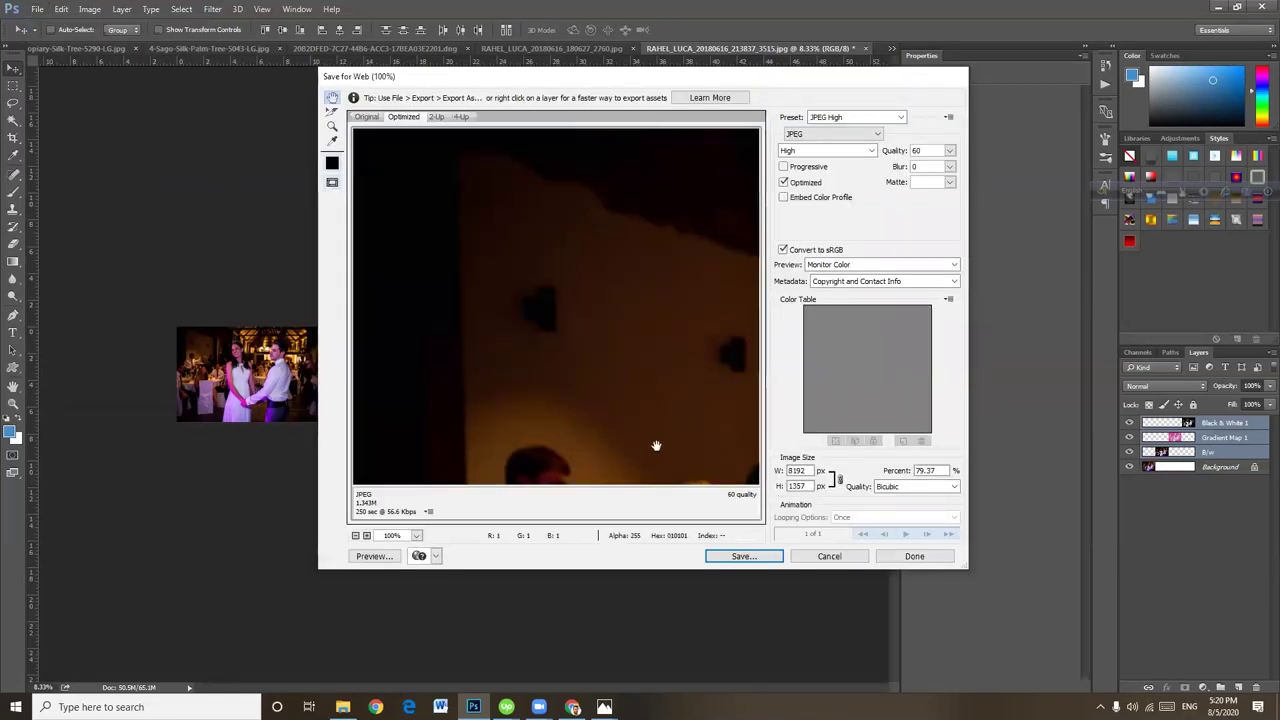
pyautogui.moveTo(497, 218)
pyautogui.mouseDown()
pyautogui.moveTo(571, 229)
pyautogui.moveTo(571, 291)
pyautogui.moveTo(520, 280)
pyautogui.mouseUp()
pyautogui.click(743, 556)
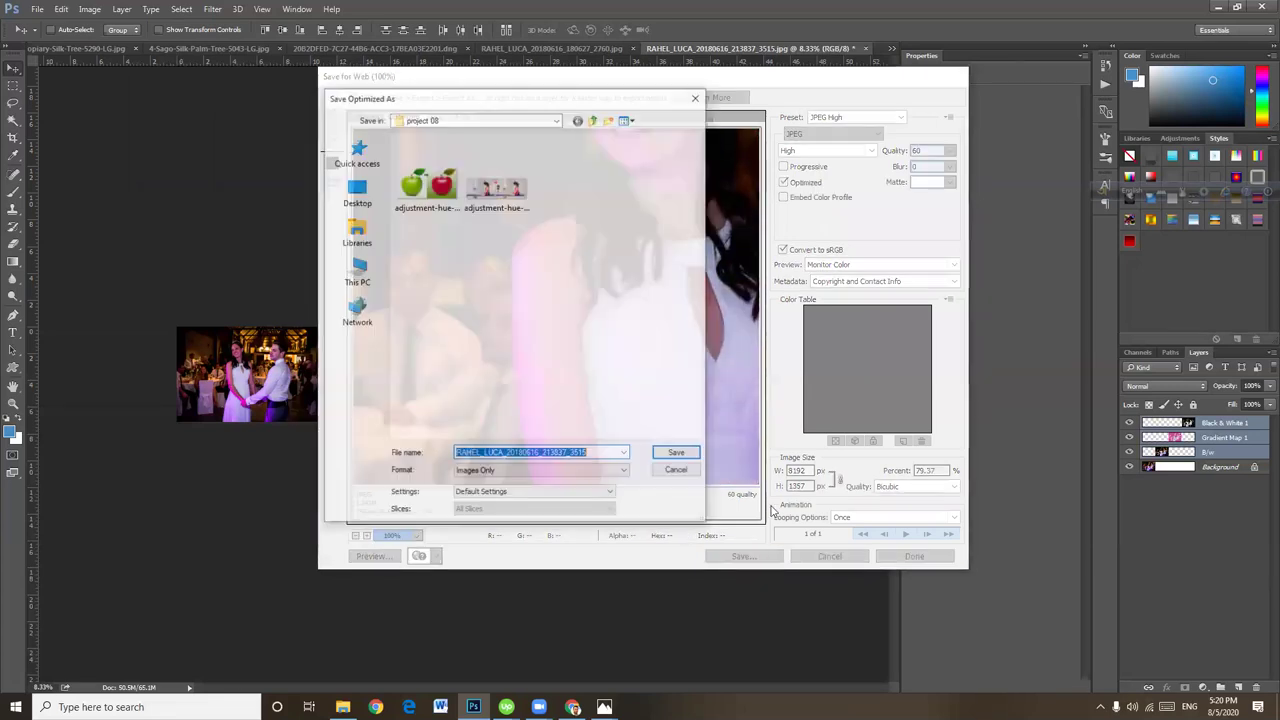
pyautogui.click(591, 454)
pyautogui.moveTo(591, 454); pyautogui.dragTo(434, 453)
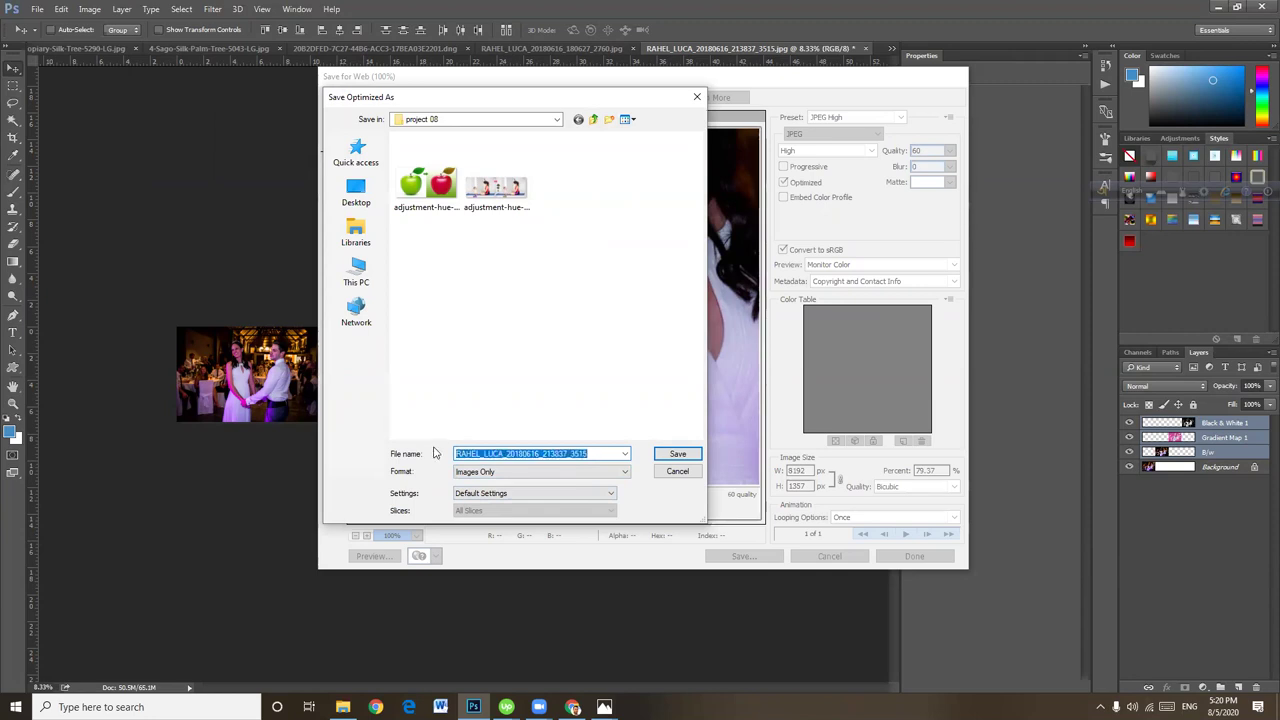
pyautogui.write('A')
pyautogui.write('JU')
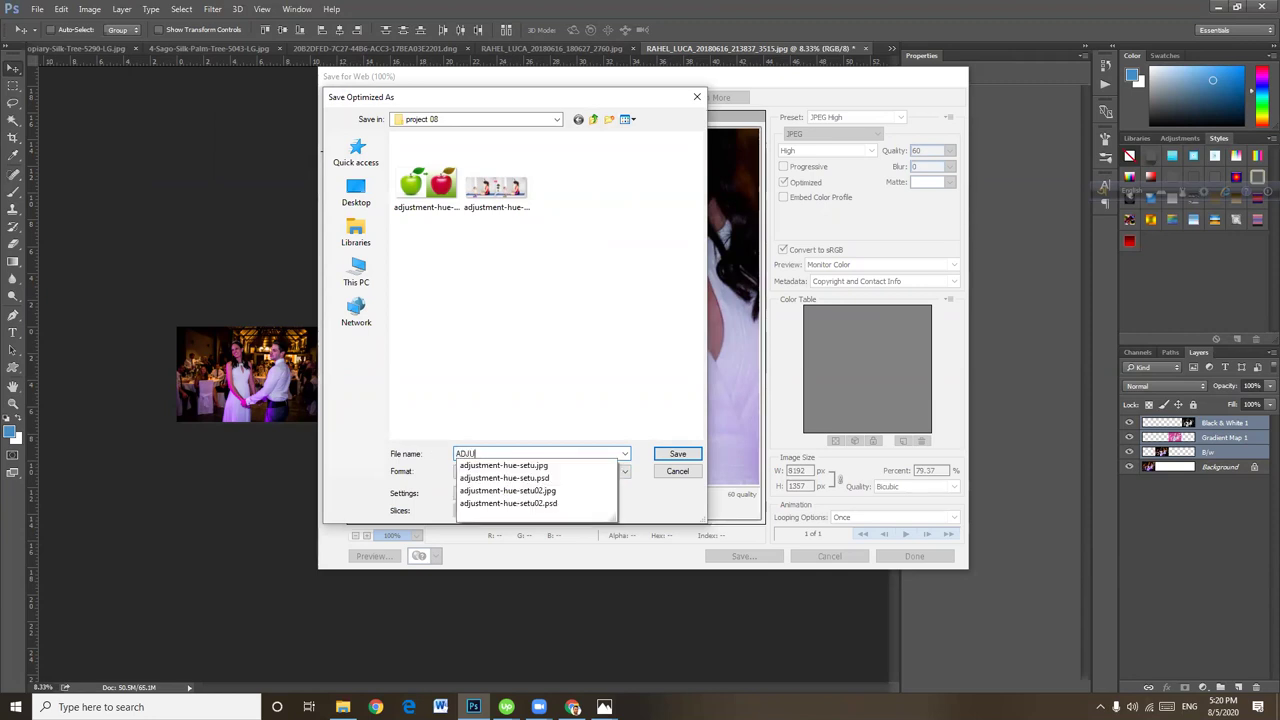
pyautogui.write('STMENT-')
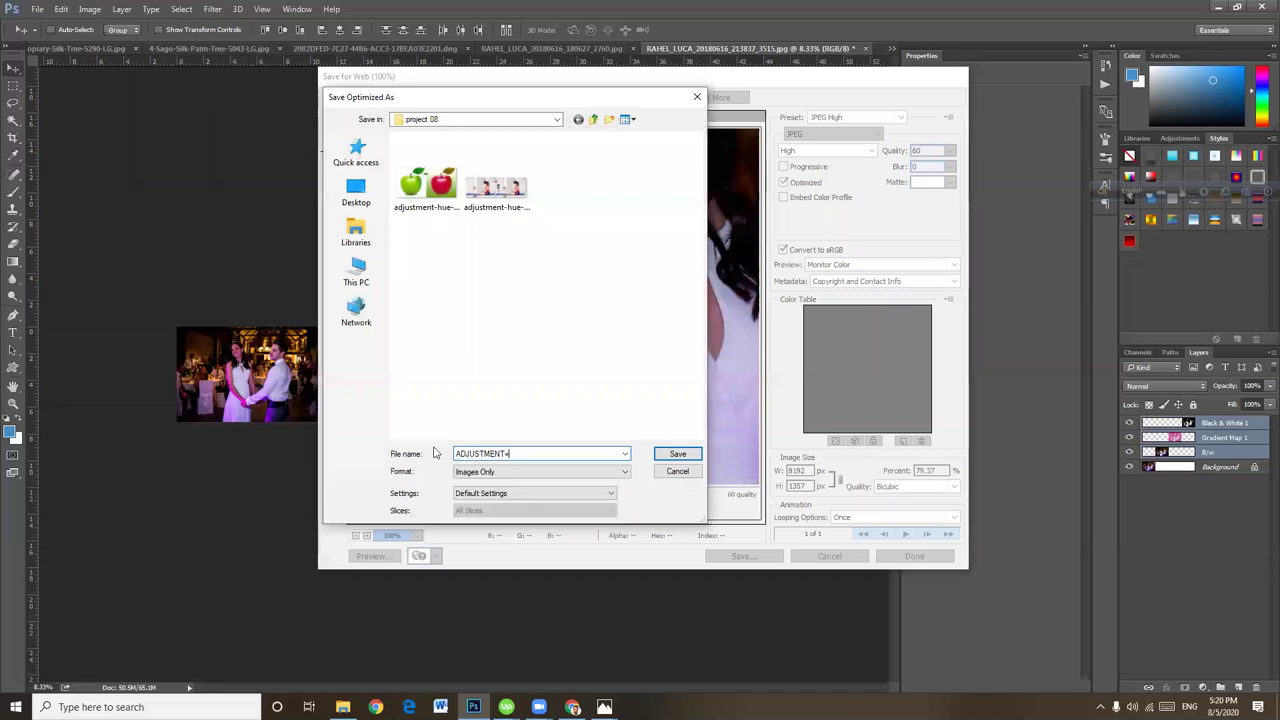
pyautogui.write('HUE')
pyautogui.press('Return')
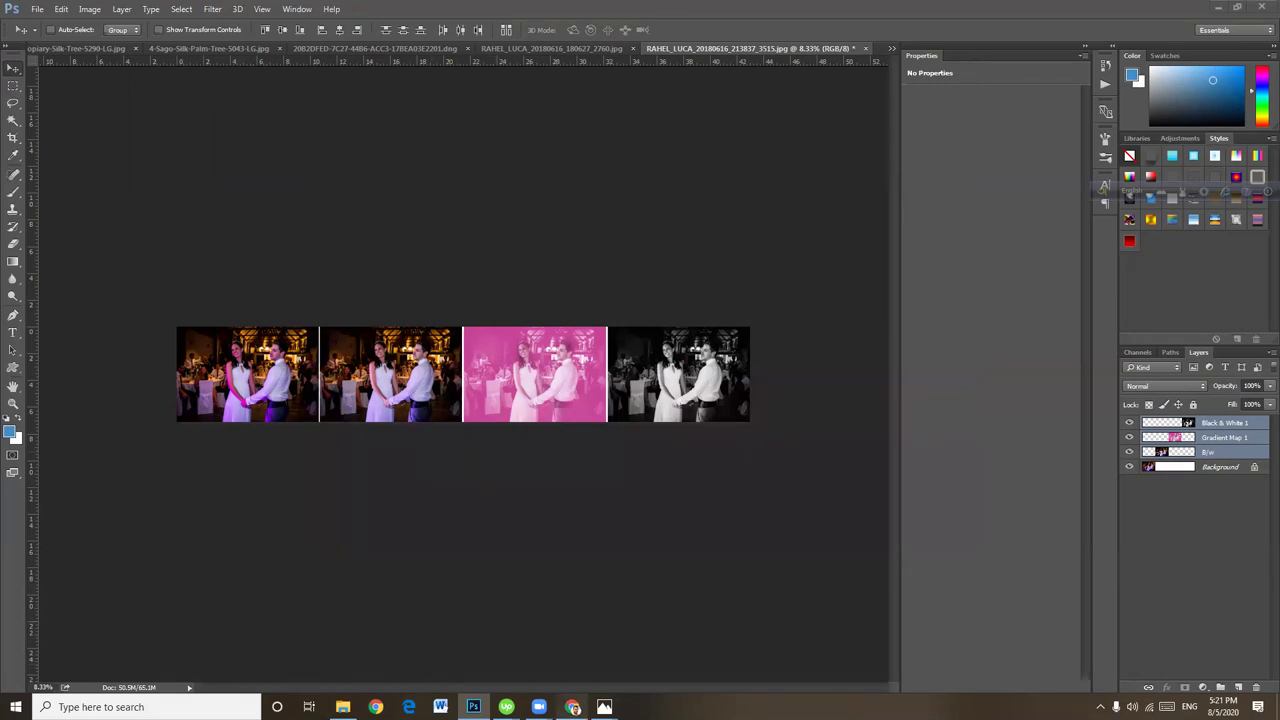
# Open a blank 'Write something' composer on the LEDP 2020 Graphic Design group page.
pyautogui.click(572, 707)
pyautogui.scroll(10, 606, 418)
pyautogui.scroll(10, 606, 430)
pyautogui.scroll(10, 595, 442)
pyautogui.scroll(-3, 595, 445)
pyautogui.scroll(-4, 594, 449)
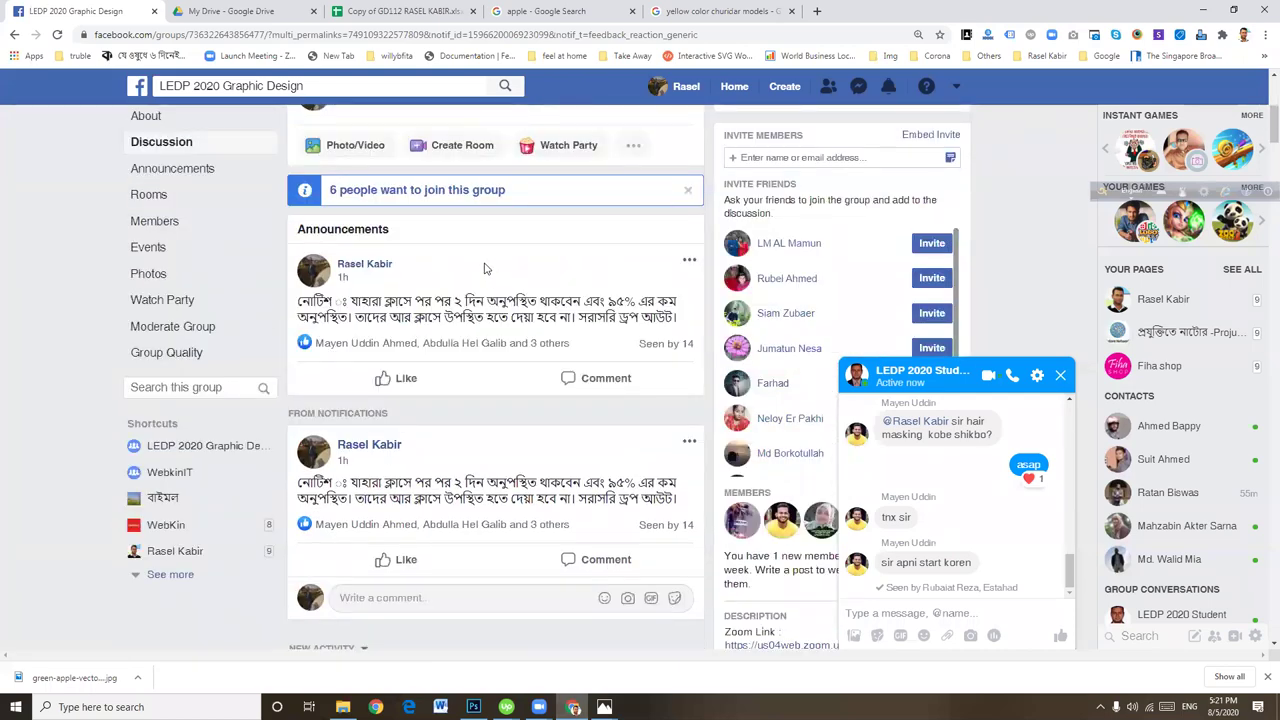
pyautogui.scroll(3, 460, 250)
pyautogui.click(435, 232)
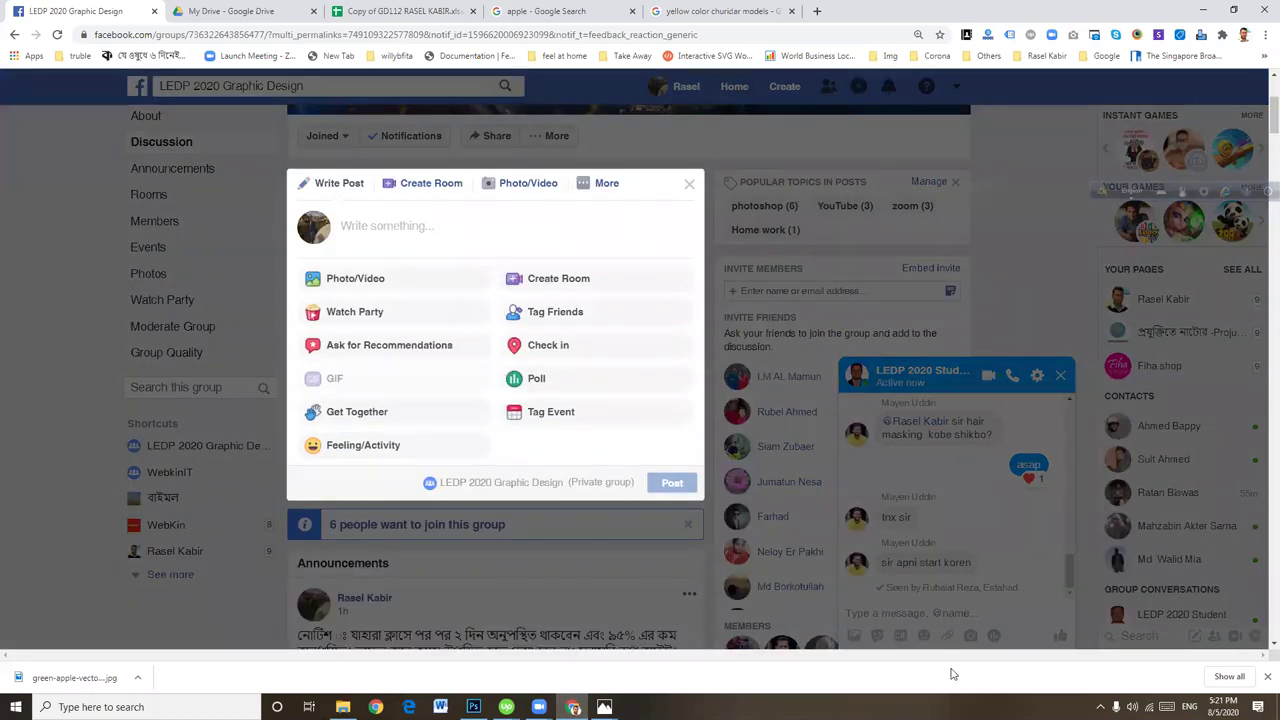